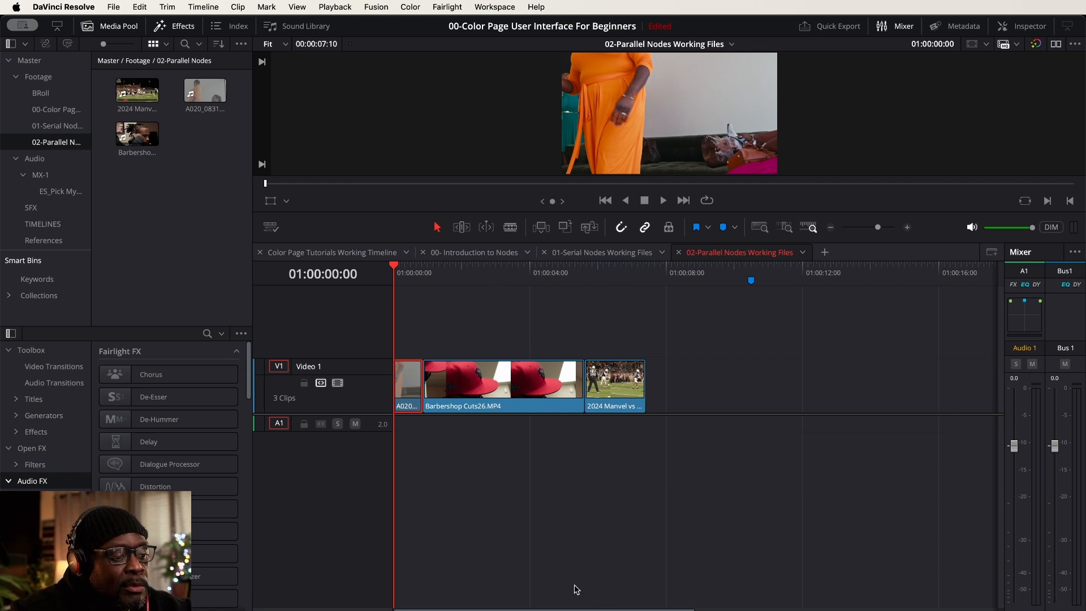
Open the first clip of the 02-Parallel Nodes Working Files timeline on the Color page with its full node graph in view
{"action": "scroll", "coordinate": [451, 464], "scroll_direction": "up", "scroll_amount": 4}
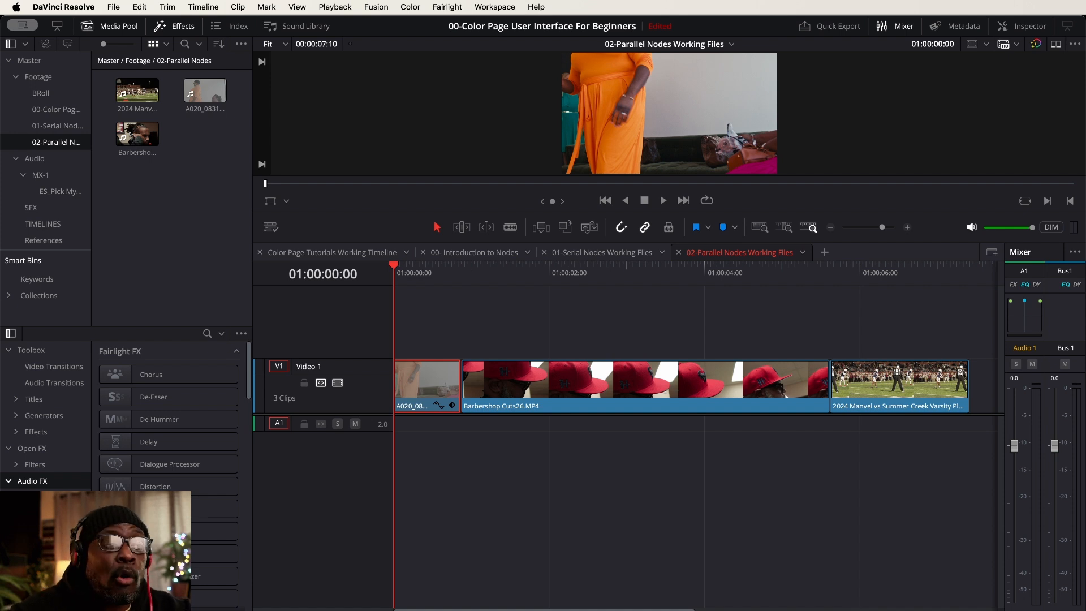
{"action": "key", "text": "shift+6"}
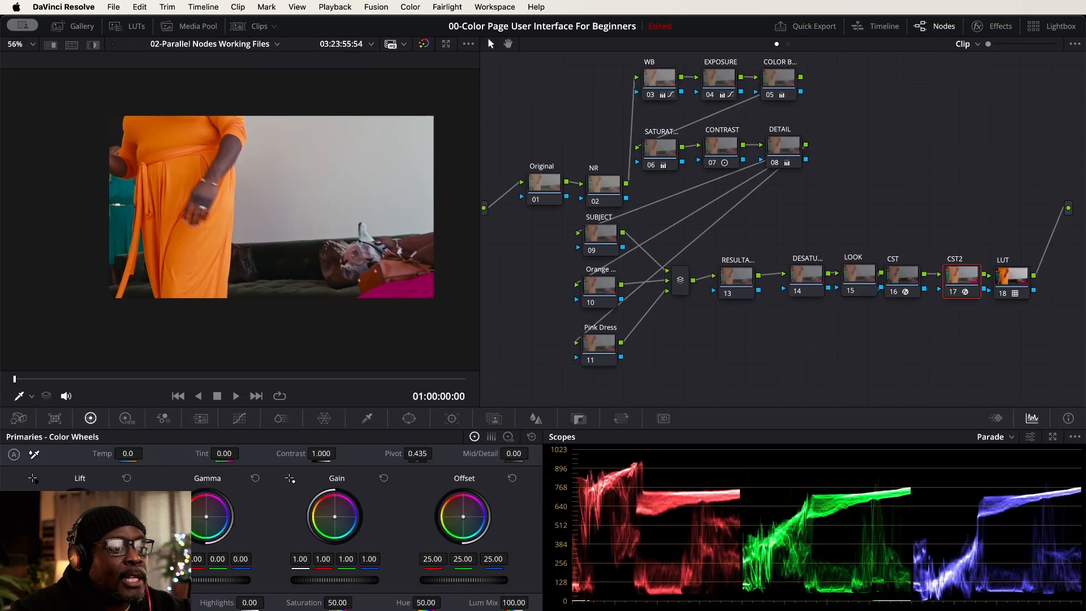
{"action": "scroll", "coordinate": [931, 142], "scroll_direction": "right", "scroll_amount": 1}
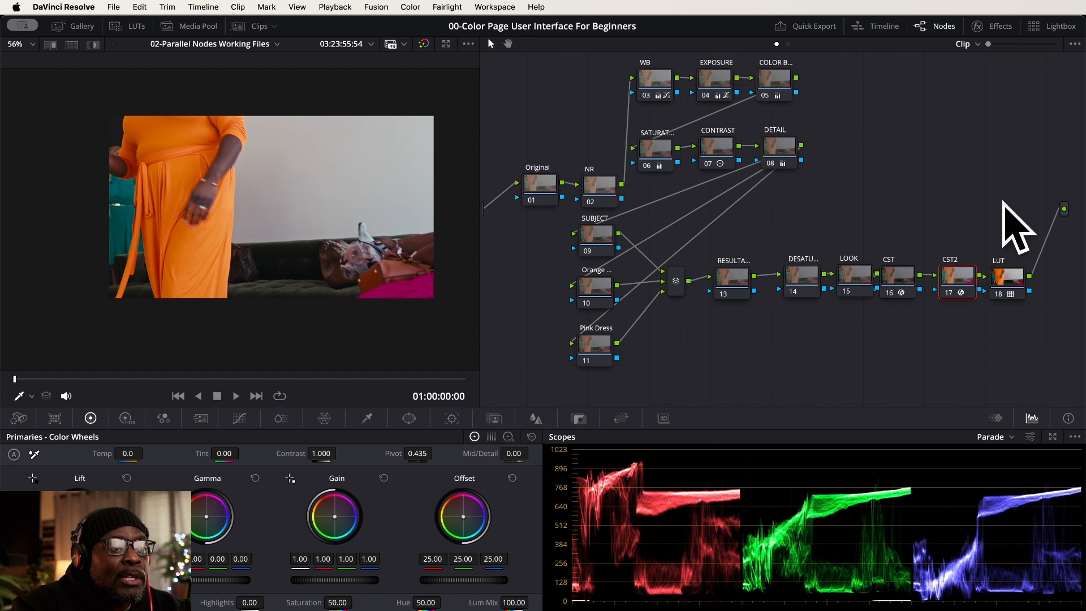
{"action": "scroll", "coordinate": [896, 156], "scroll_direction": "up", "scroll_amount": 2}
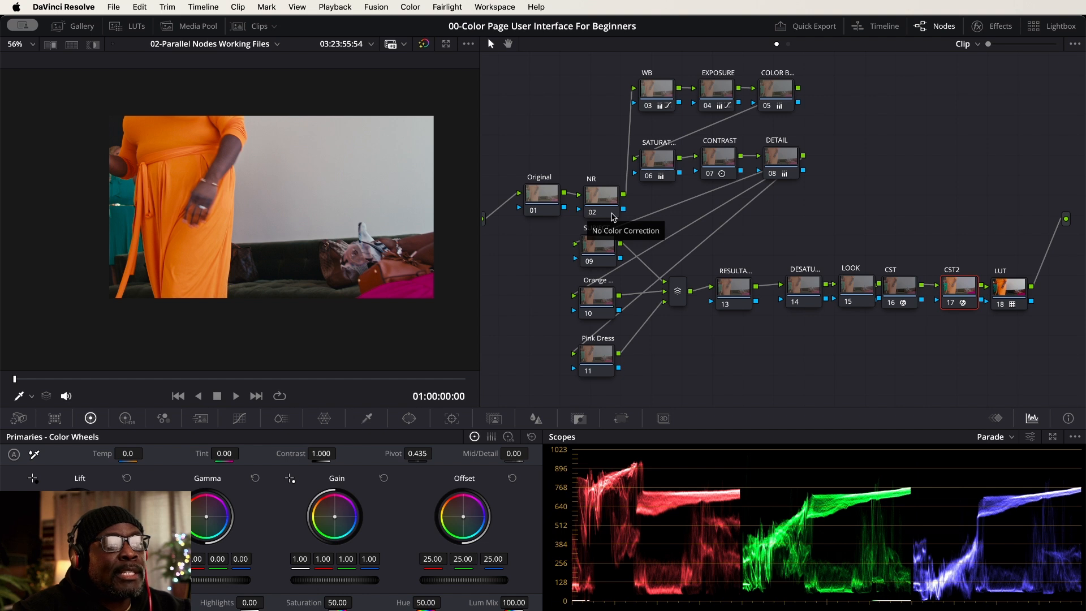
Switch the scopes from Parade to Waveform and toggle the EXPOSURE node off and on to compare its effect
{"action": "left_click", "coordinate": [718, 97]}
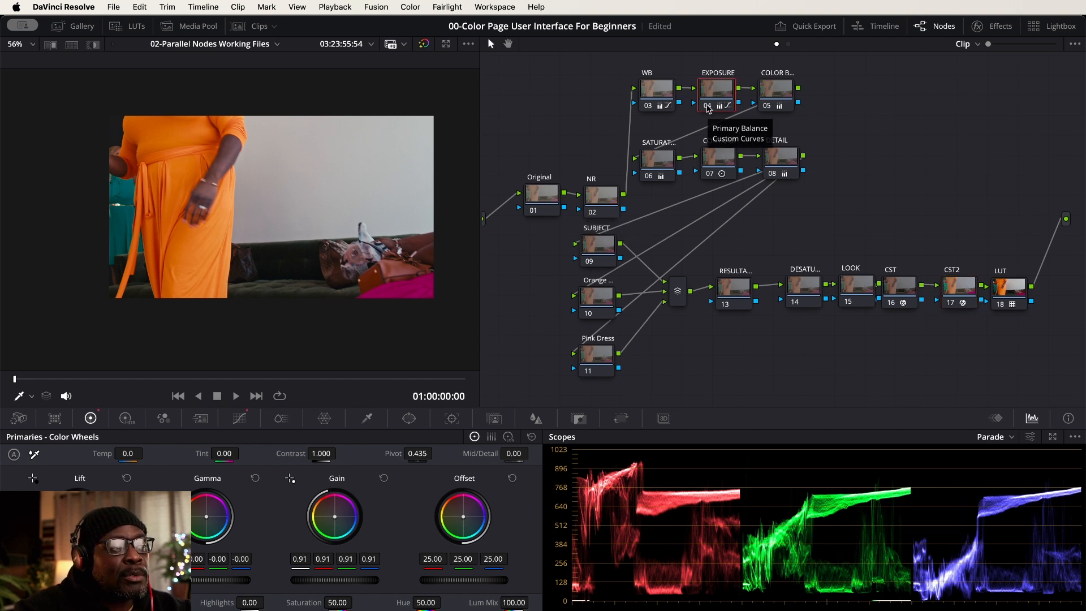
{"action": "left_click", "coordinate": [708, 107]}
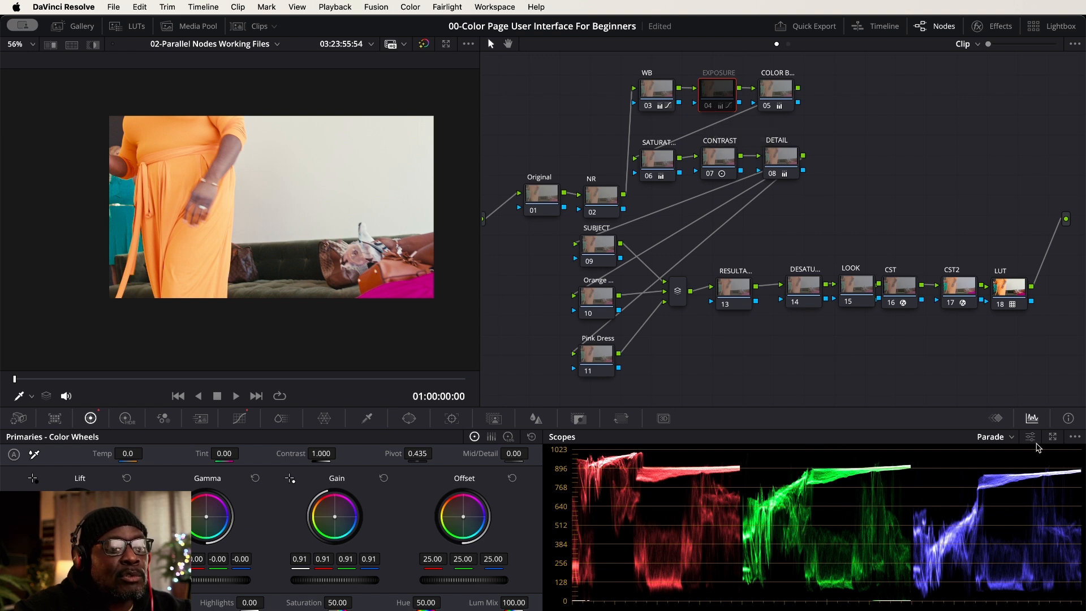
{"action": "left_click", "coordinate": [1012, 438]}
{"action": "left_click", "coordinate": [1010, 465]}
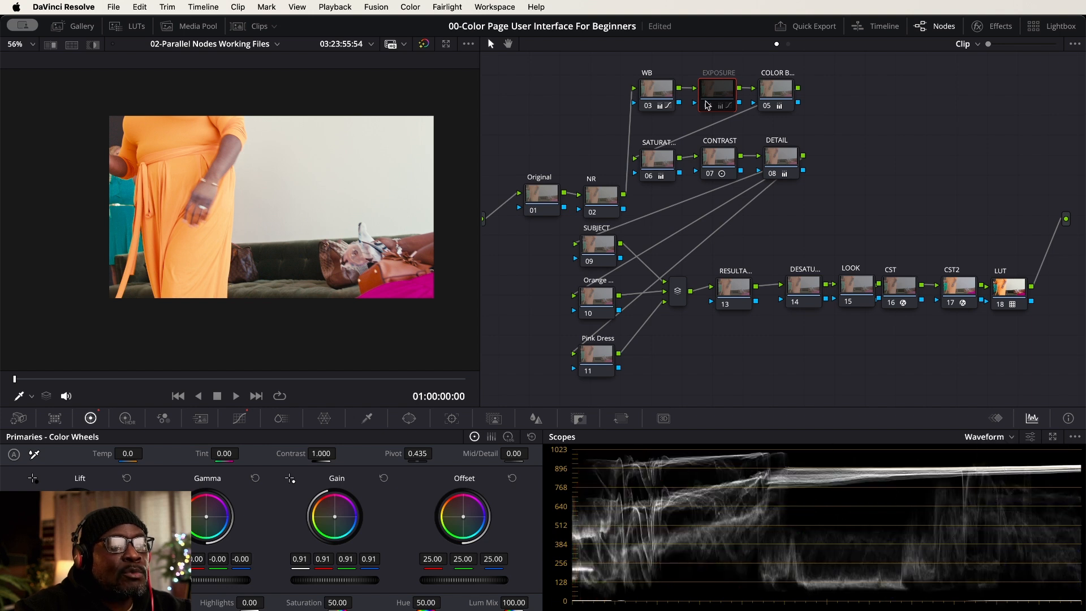
{"action": "left_click", "coordinate": [708, 107]}
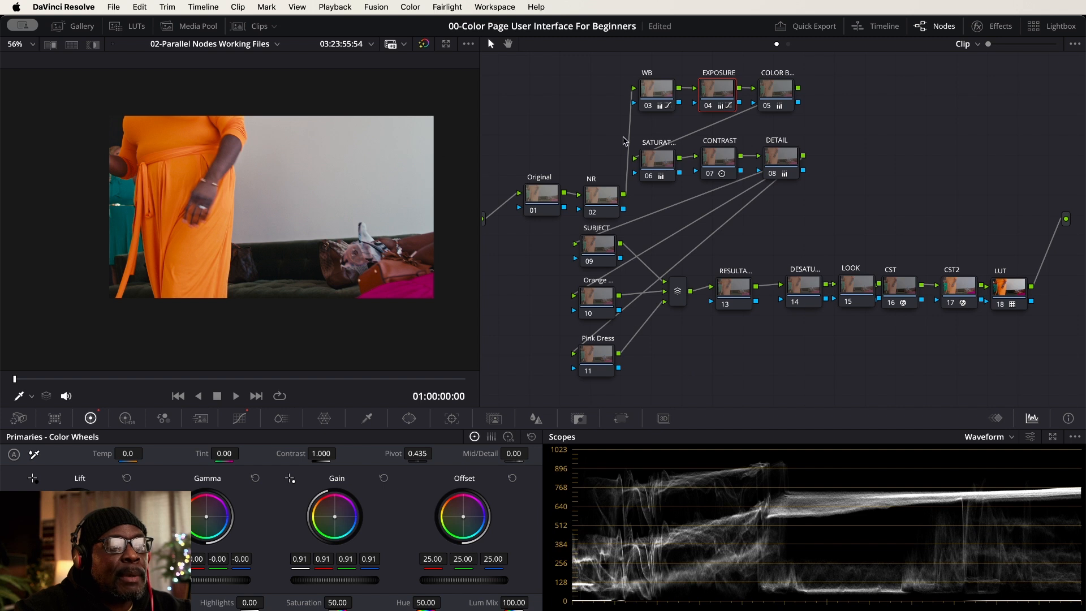
Toggle the color balance node 05 and saturation node 06 off and on in turn to compare each one's effect
{"action": "left_click", "coordinate": [783, 90]}
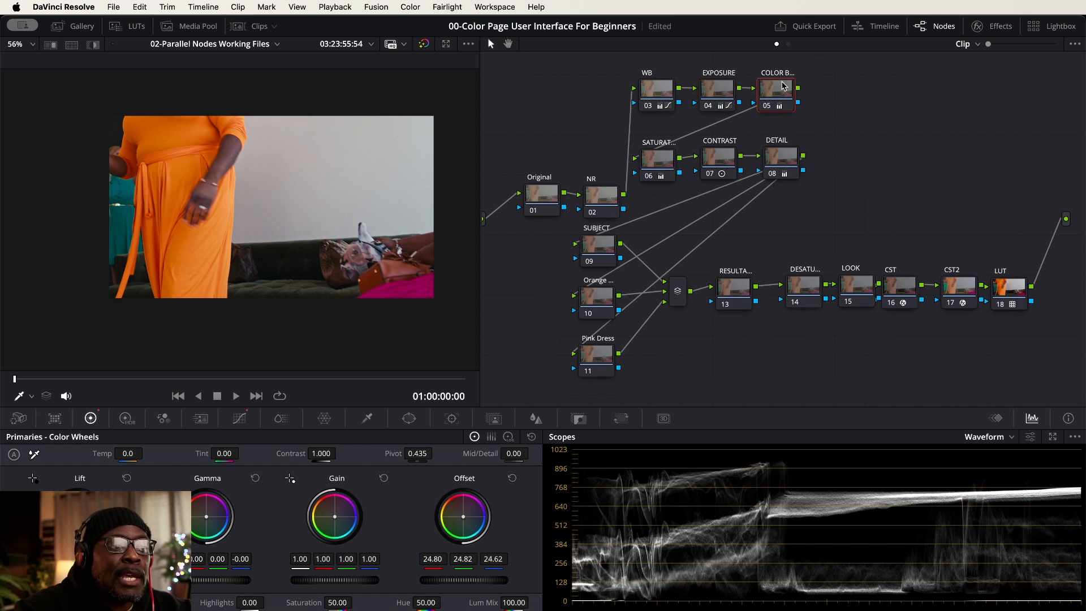
{"action": "left_click", "coordinate": [767, 107]}
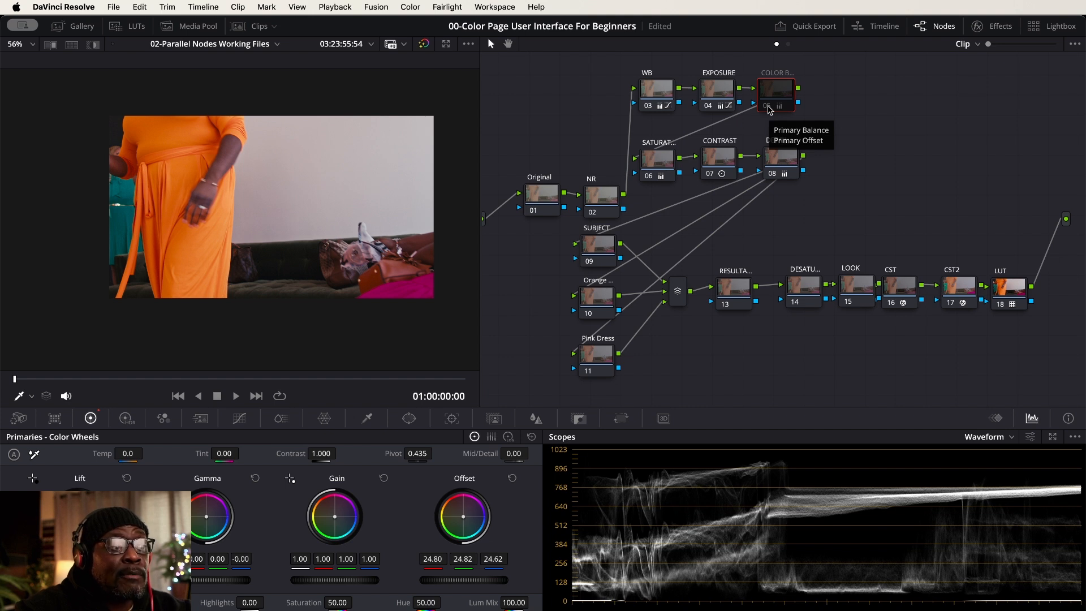
{"action": "left_click", "coordinate": [769, 106]}
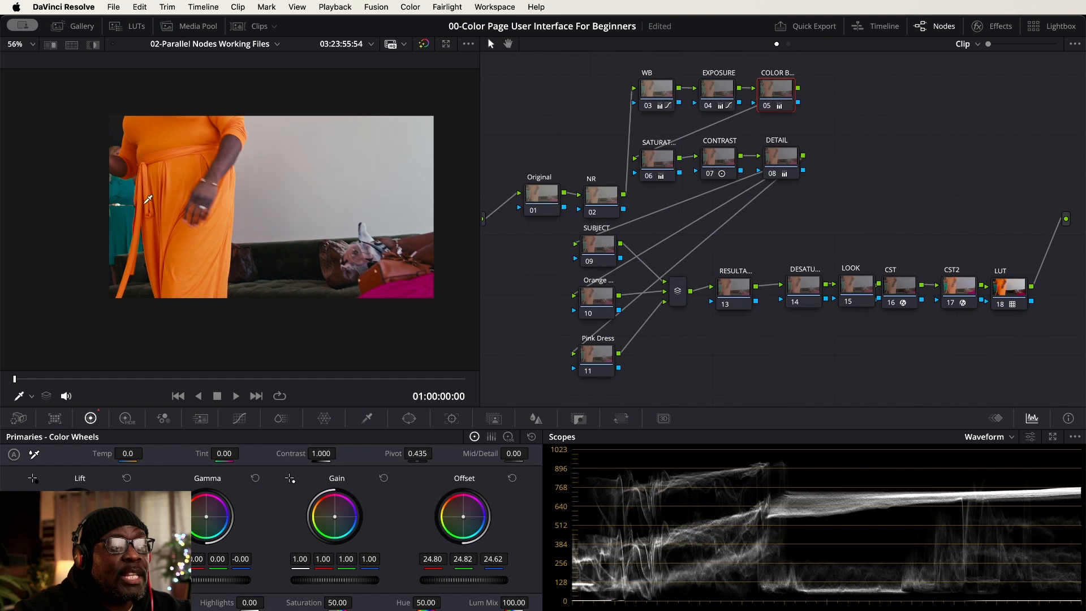
{"action": "left_click", "coordinate": [649, 163]}
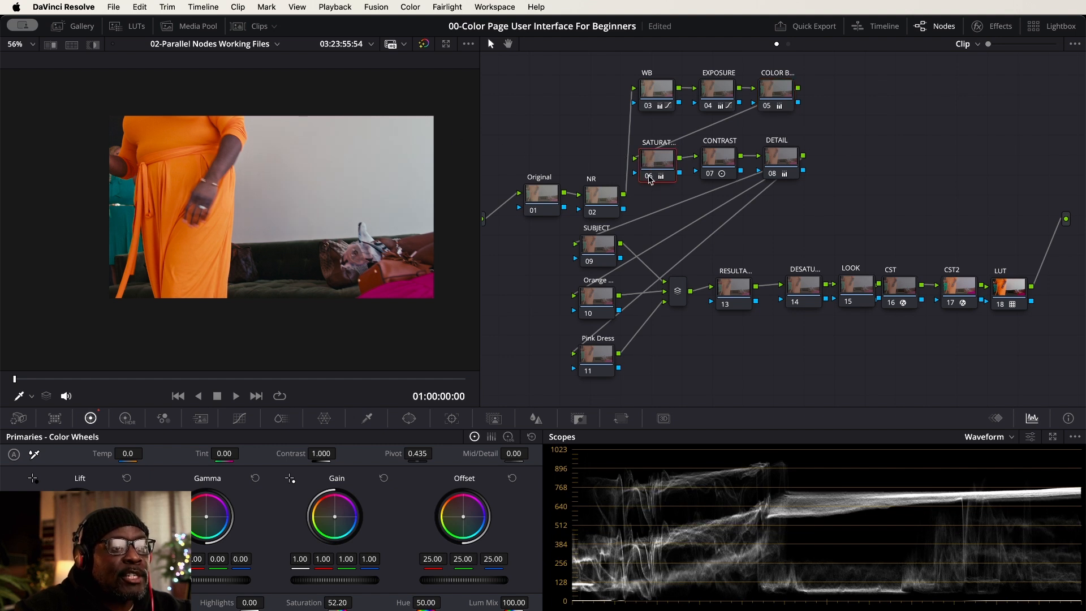
{"action": "left_click", "coordinate": [649, 177]}
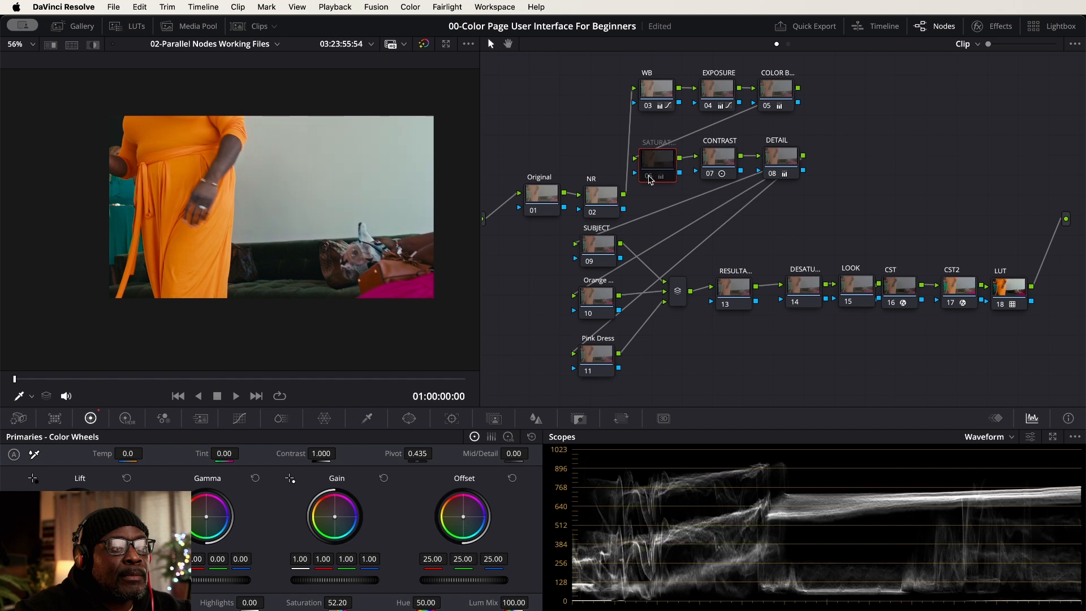
{"action": "left_click", "coordinate": [649, 179]}
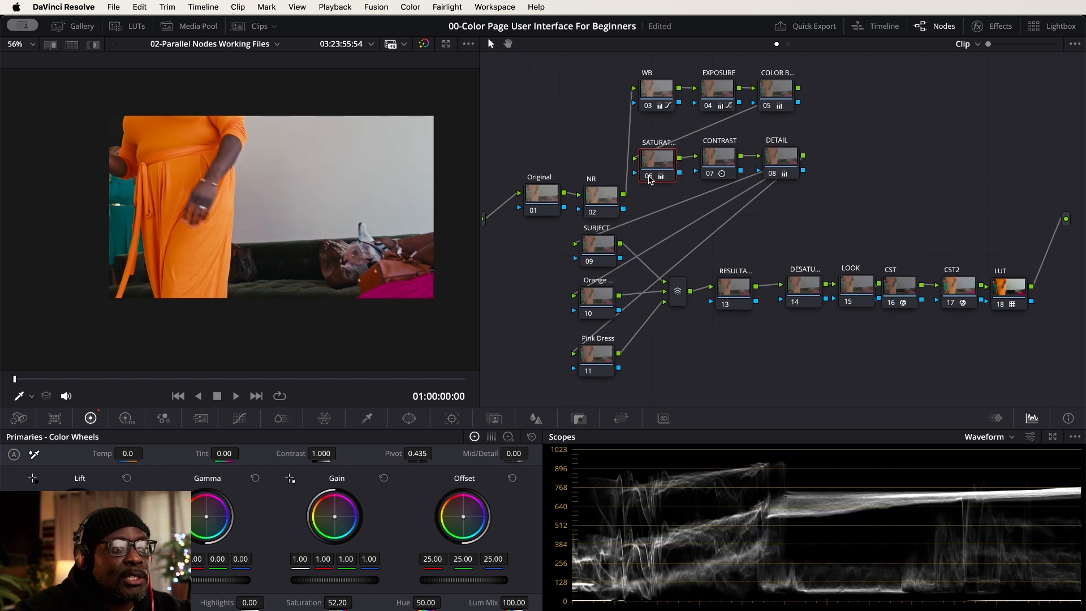
Toggle the CONTRAST and DETAIL nodes off and on in turn to compare each one's effect
{"action": "left_click", "coordinate": [726, 159]}
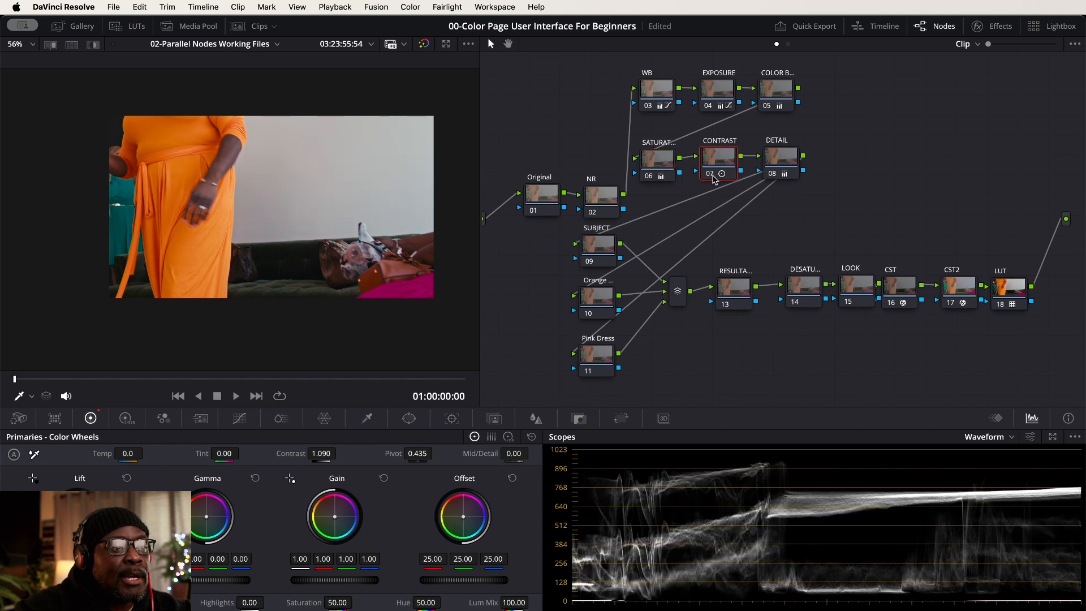
{"action": "left_click", "coordinate": [710, 174]}
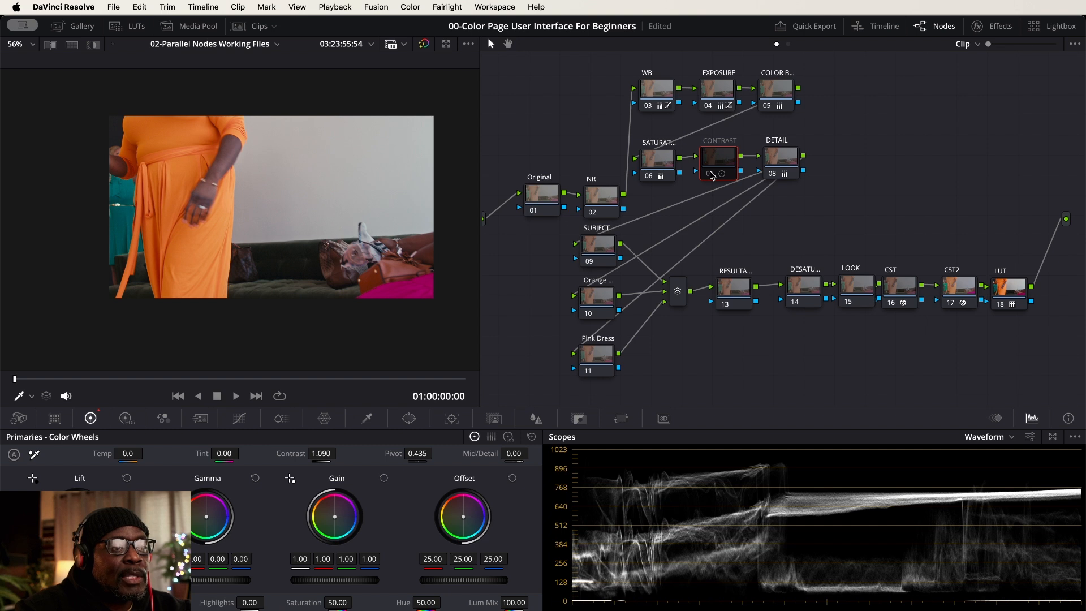
{"action": "left_click", "coordinate": [711, 174]}
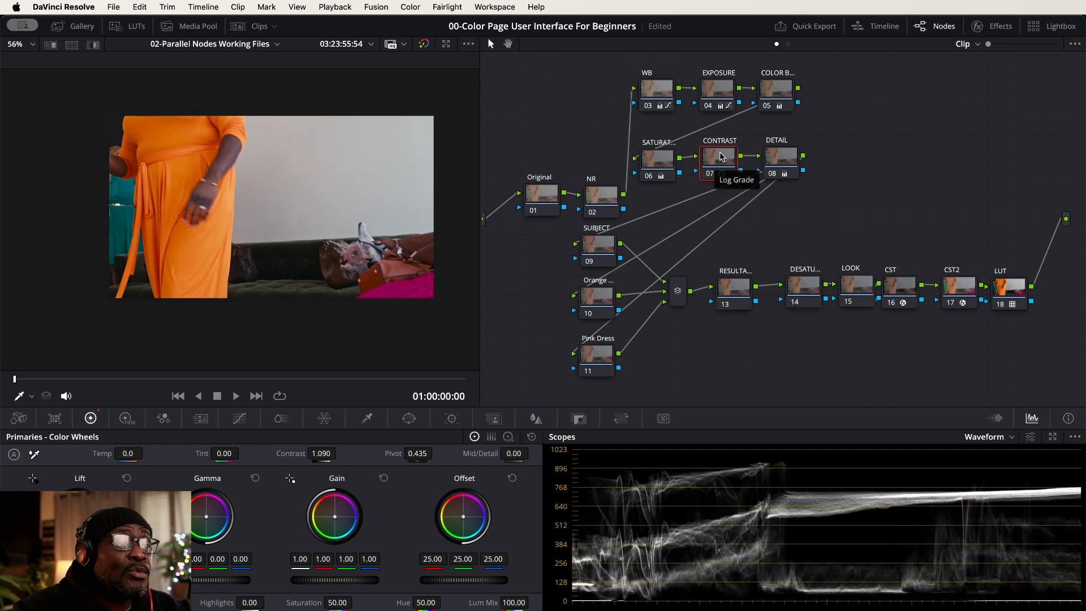
{"action": "left_click", "coordinate": [785, 155]}
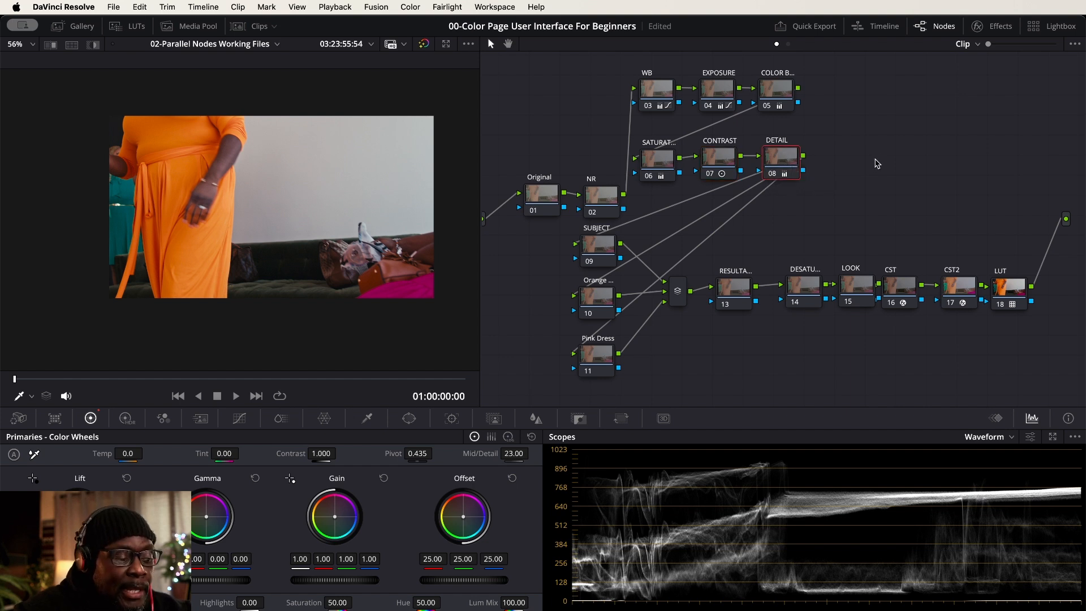
{"action": "key", "text": "ctrl+d"}
{"action": "key", "text": "ctrl+d"}
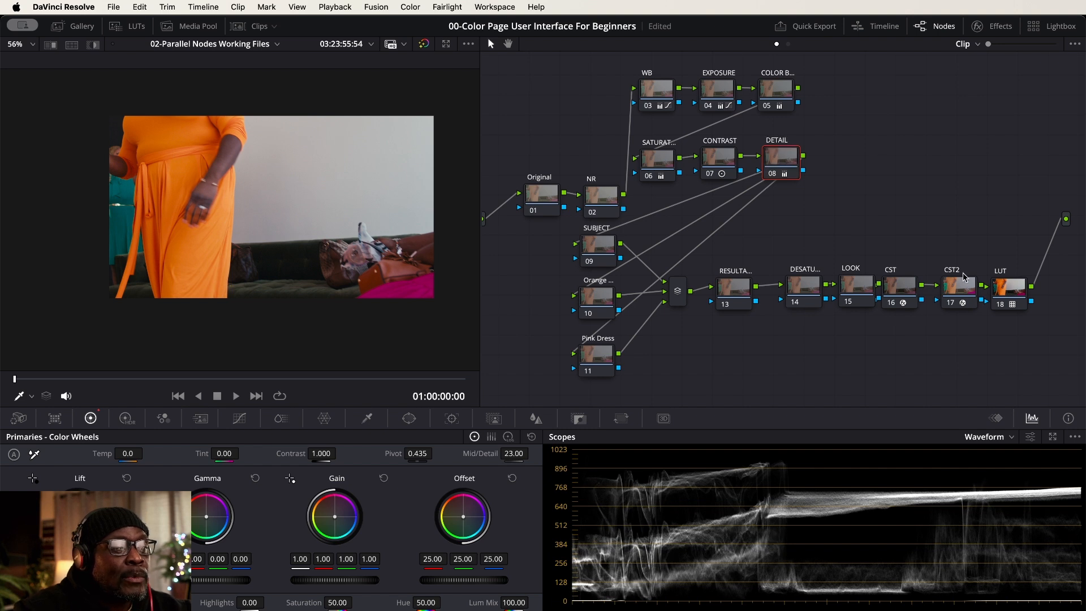
Disable and re-enable the LUT node at the end of the graph to compare the image with and without it
{"action": "left_click", "coordinate": [1005, 292]}
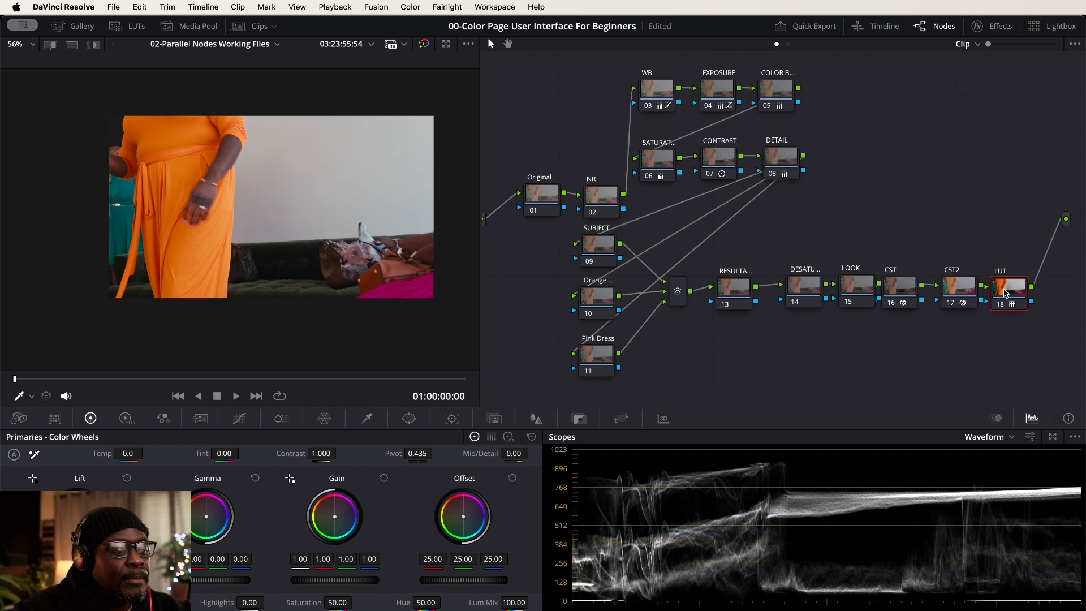
{"action": "key", "text": "ctrl+d"}
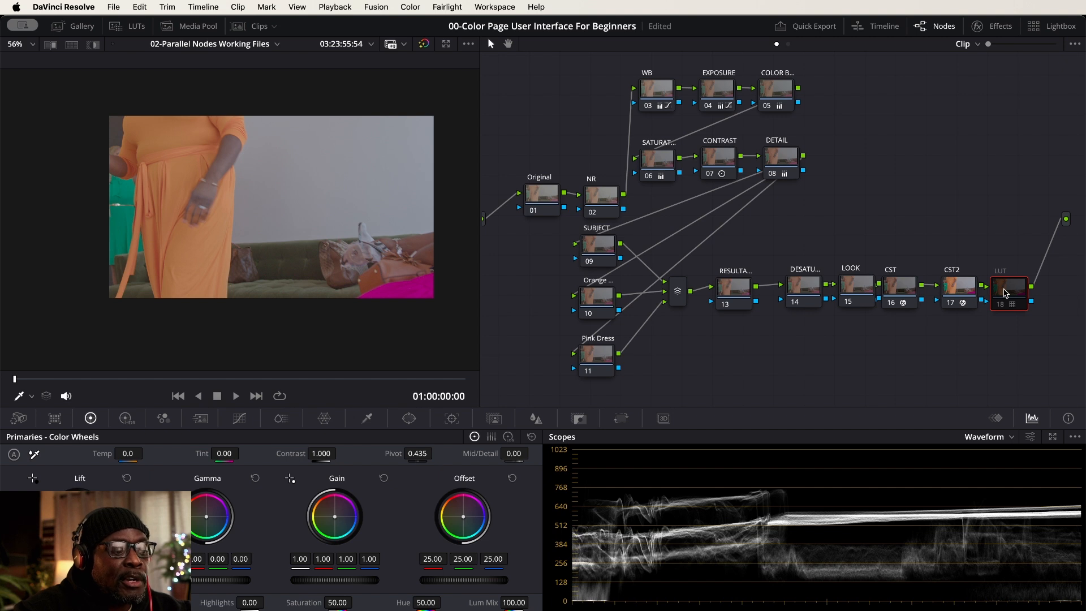
{"action": "key", "text": "ctrl+d"}
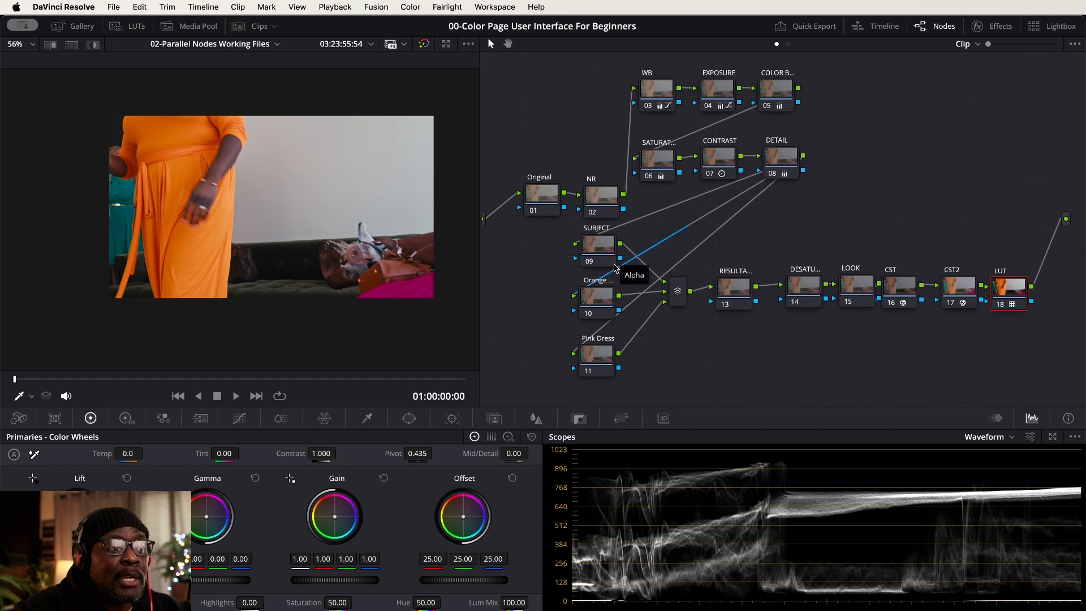
Delete the Orange and Pink Dress parallel nodes, leaving SUBJECT connected in series to the node after the parallel mixer
{"action": "left_click_drag", "start_coordinate": [550, 247], "coordinate": [683, 377]}
{"action": "left_click", "coordinate": [679, 304]}
{"action": "left_click_drag", "start_coordinate": [680, 304], "coordinate": [679, 310]}
{"action": "left_click", "coordinate": [830, 231]}
{"action": "left_click_drag", "start_coordinate": [551, 295], "coordinate": [627, 373]}
{"action": "key", "text": "Delete"}
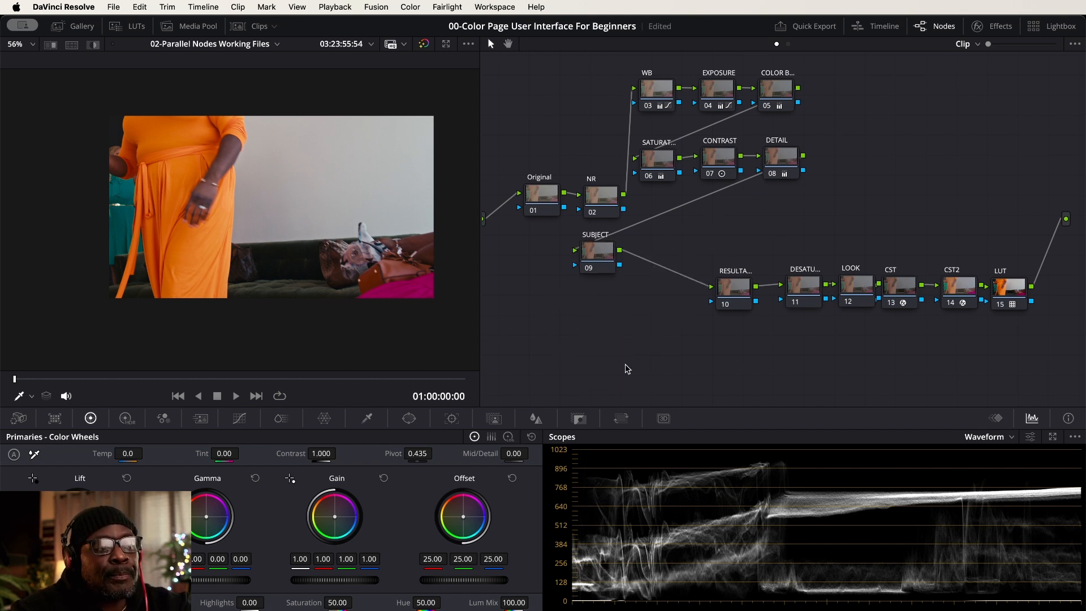
Move the SUBJECT node down in line with the lower node row, and nudge the WB and NR nodes slightly upward
{"action": "left_click_drag", "start_coordinate": [597, 256], "coordinate": [626, 290]}
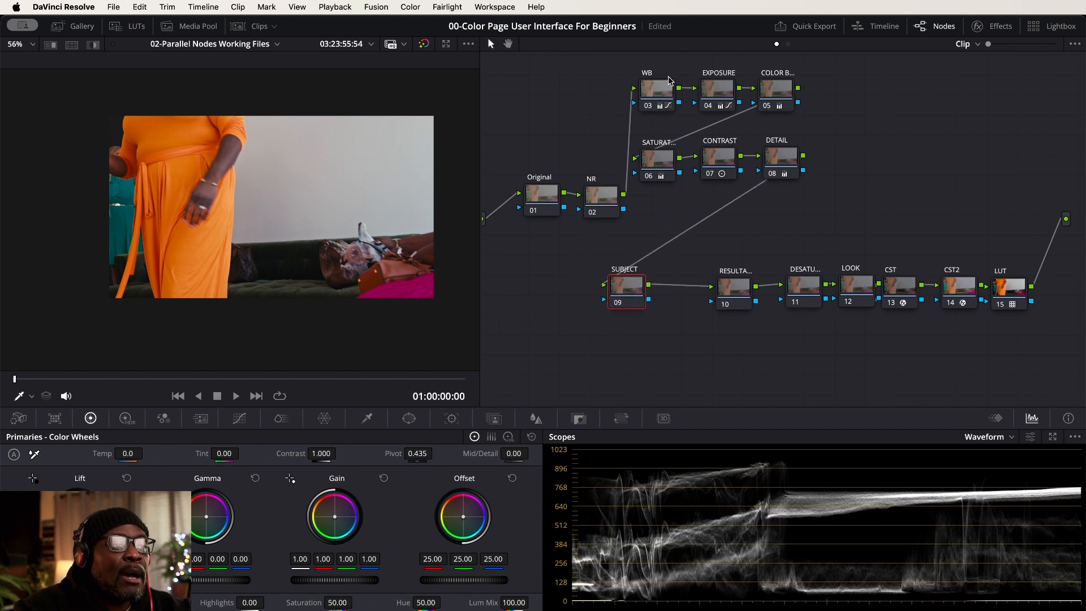
{"action": "left_click_drag", "start_coordinate": [666, 88], "coordinate": [665, 83]}
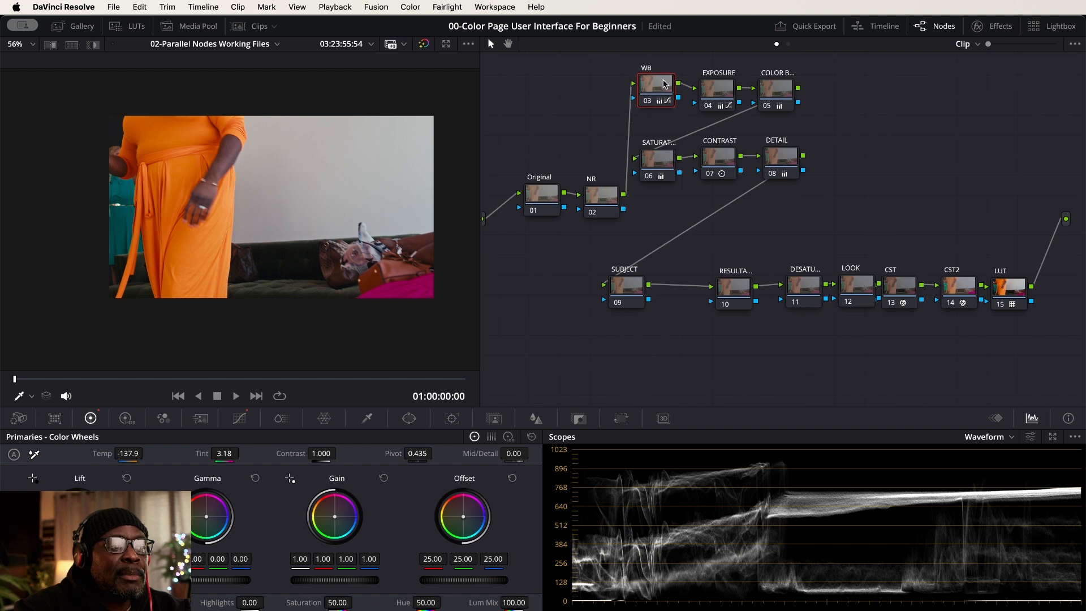
{"action": "left_click", "coordinate": [607, 195]}
{"action": "left_click_drag", "start_coordinate": [607, 196], "coordinate": [607, 193]}
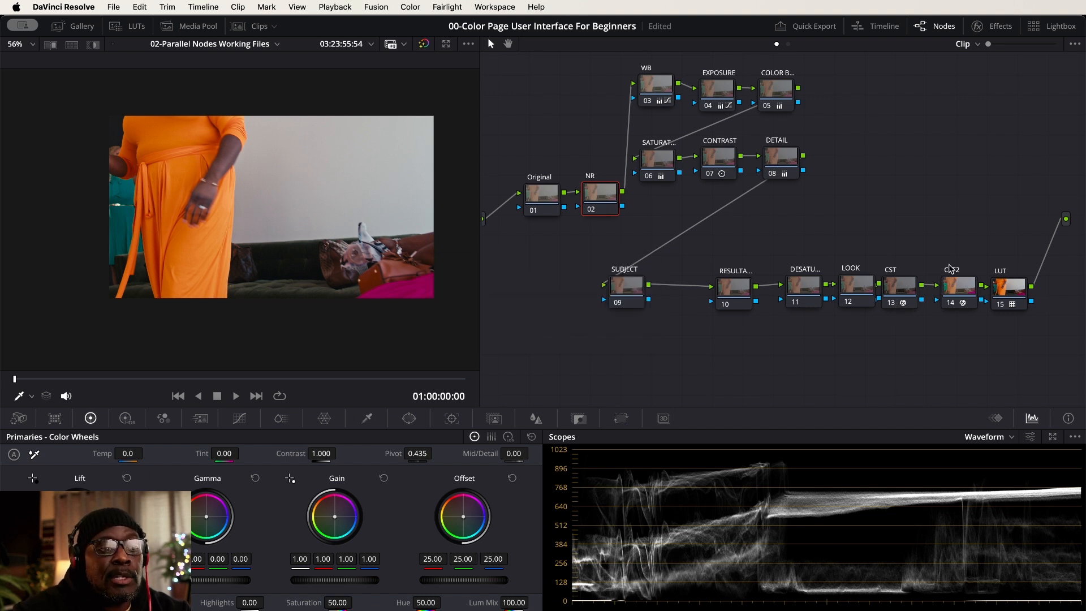
{"action": "left_click", "coordinate": [895, 291]}
{"action": "left_click", "coordinate": [972, 289]}
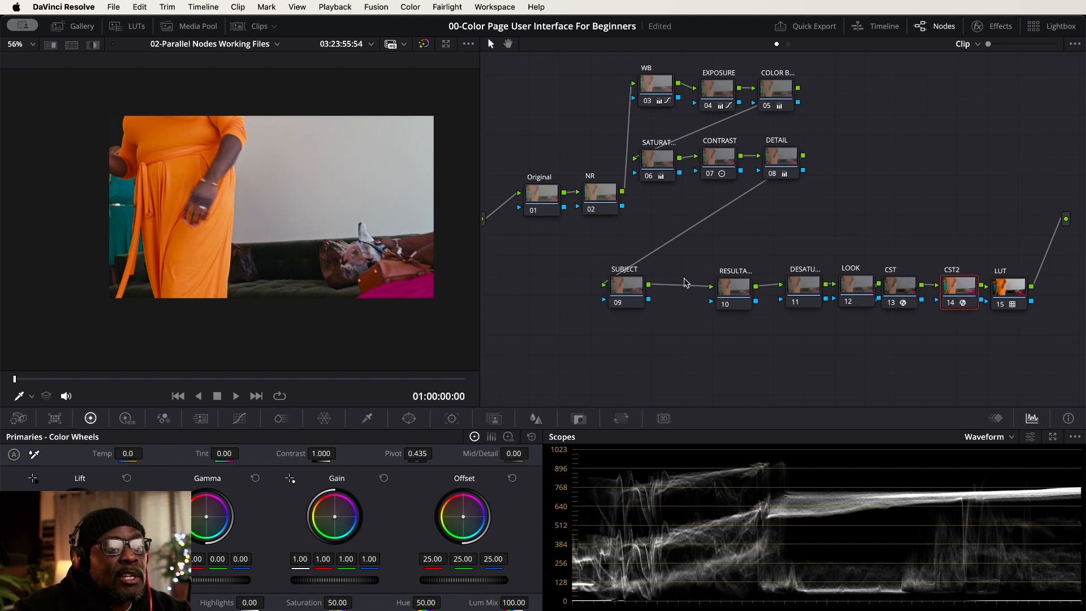
{"action": "left_click_drag", "start_coordinate": [631, 295], "coordinate": [597, 291]}
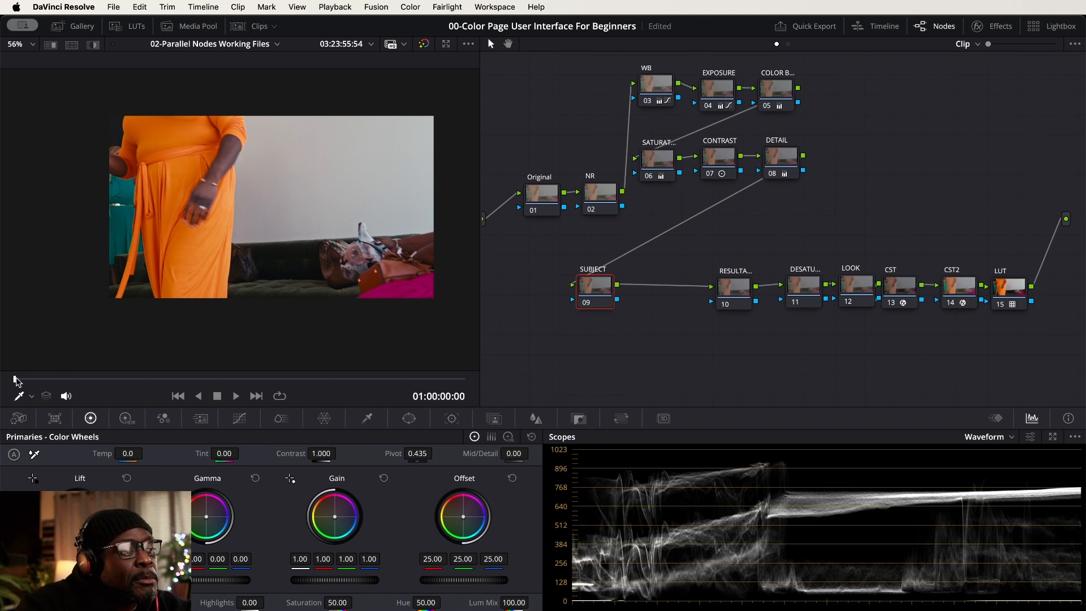
Move the playhead to 01:00:00:05 in the clip and save the project
{"action": "left_click_drag", "start_coordinate": [15, 383], "coordinate": [129, 384]}
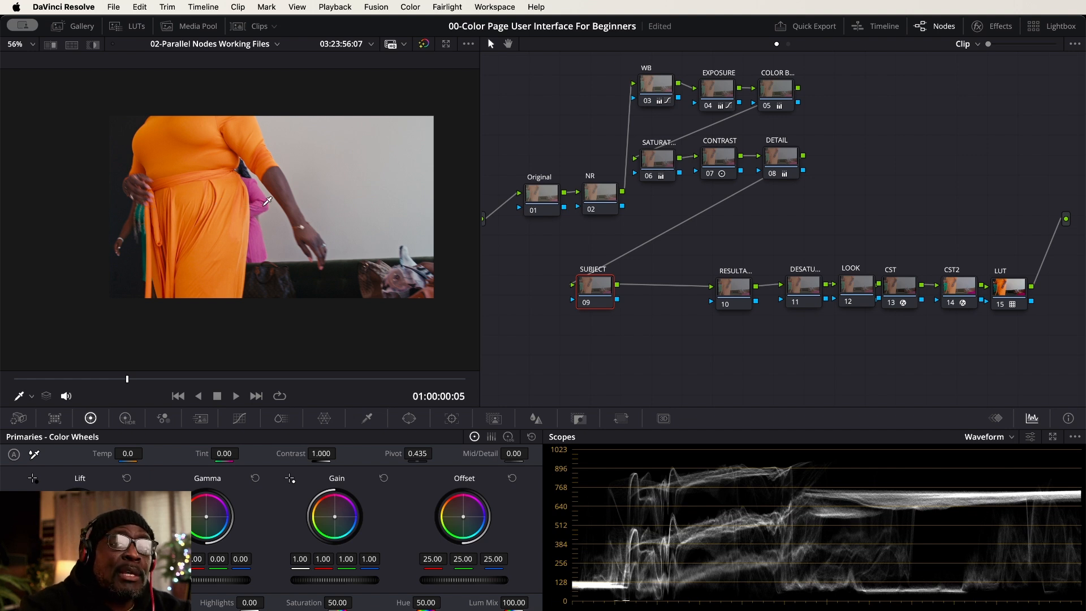
{"action": "key", "text": "super+s"}
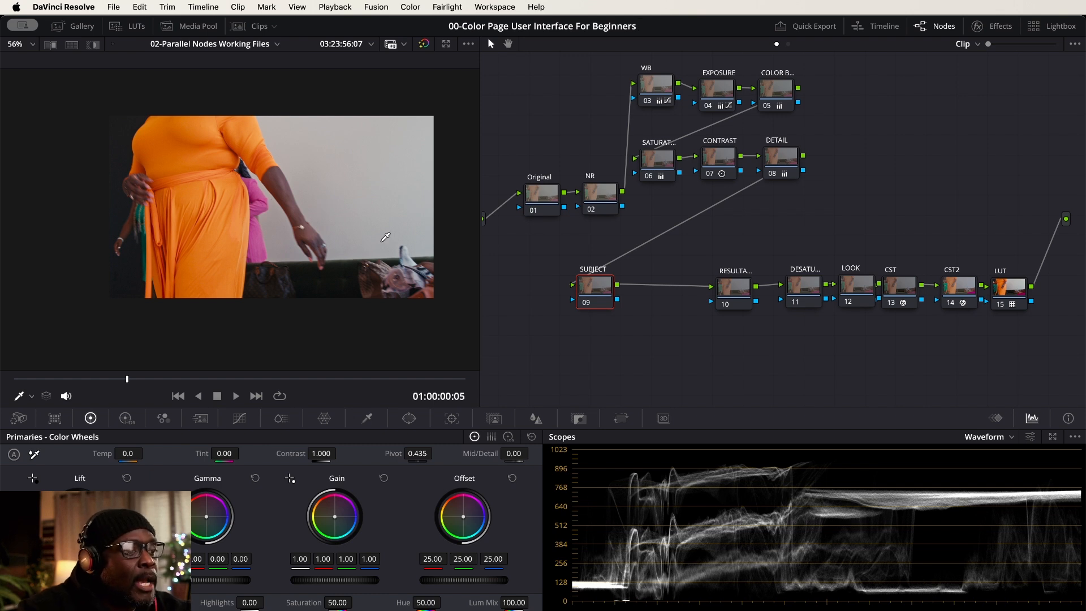
Reposition SUBJECT and node 10 with a wide gap between them, and review the Add Node options for SUBJECT
{"action": "left_click_drag", "start_coordinate": [590, 287], "coordinate": [536, 290]}
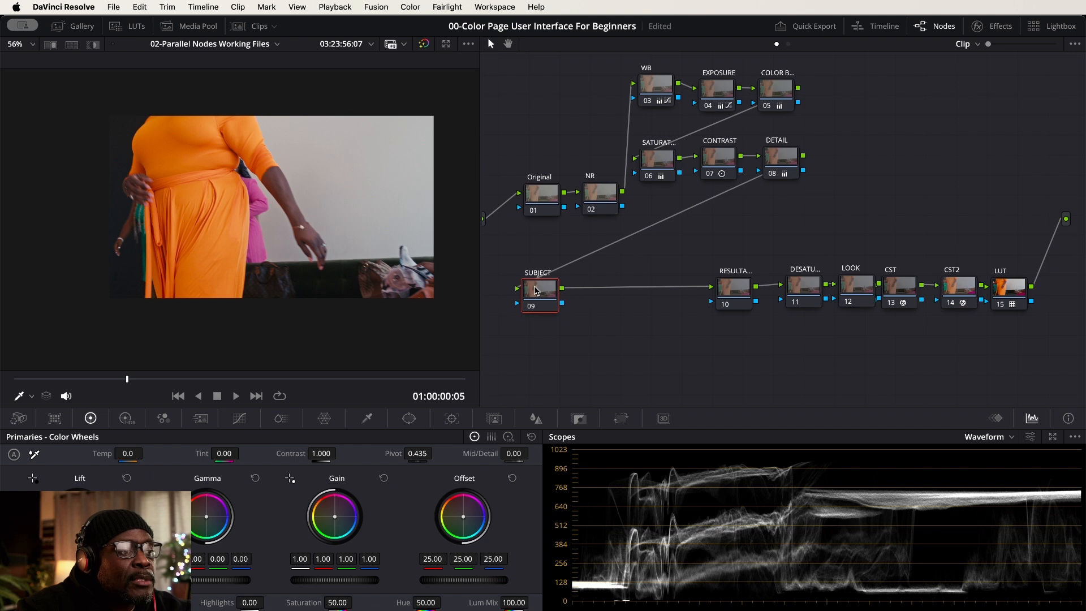
{"action": "right_click", "coordinate": [536, 290]}
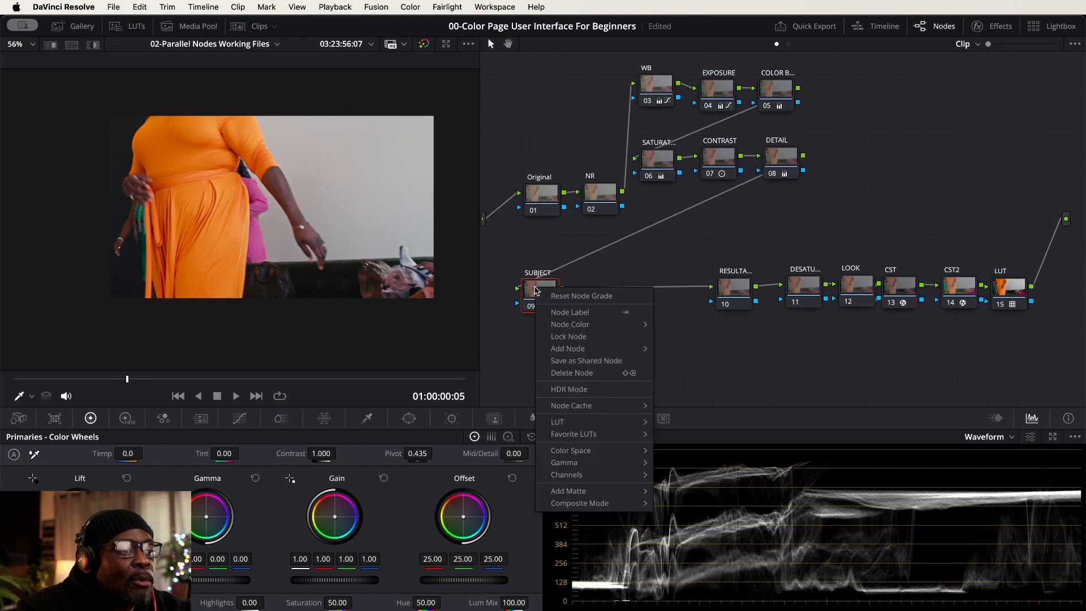
{"action": "mouse_move", "coordinate": [585, 352]}
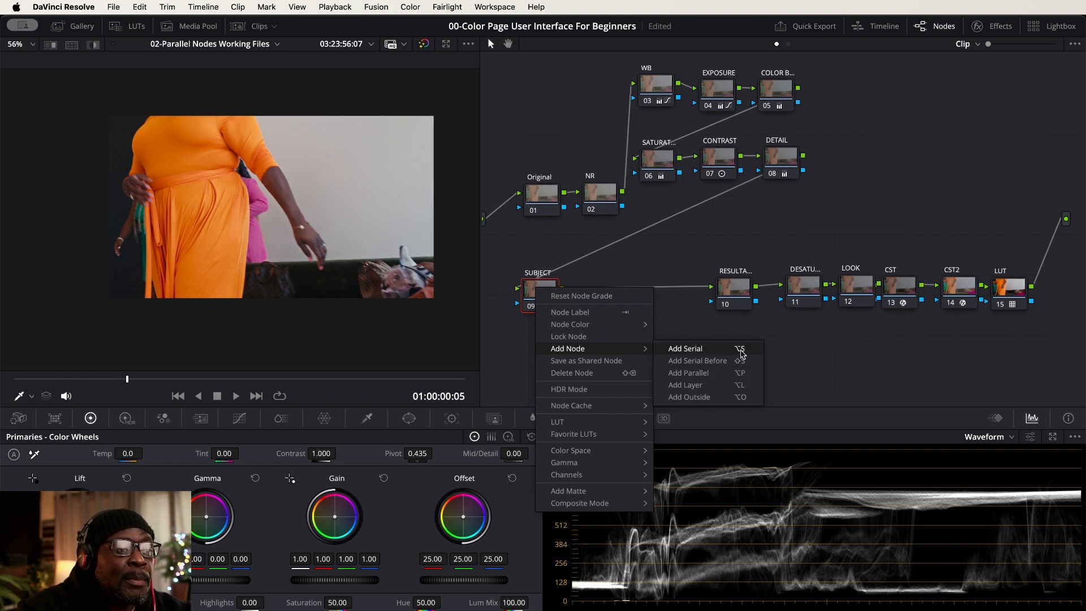
{"action": "left_click", "coordinate": [677, 253]}
{"action": "left_click_drag", "start_coordinate": [539, 296], "coordinate": [533, 289]}
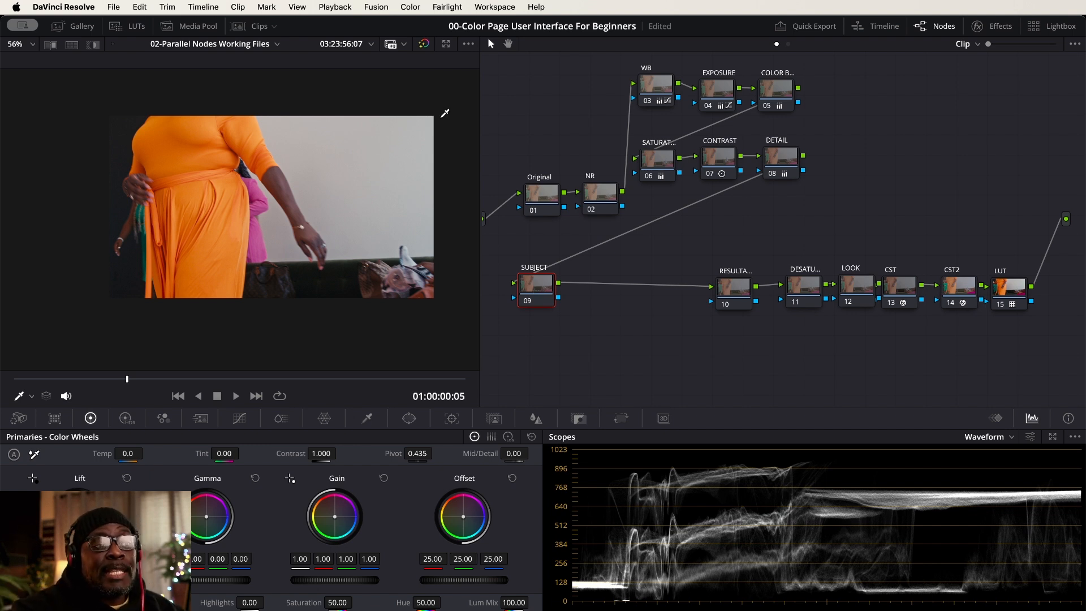
{"action": "left_click_drag", "start_coordinate": [727, 294], "coordinate": [729, 288]}
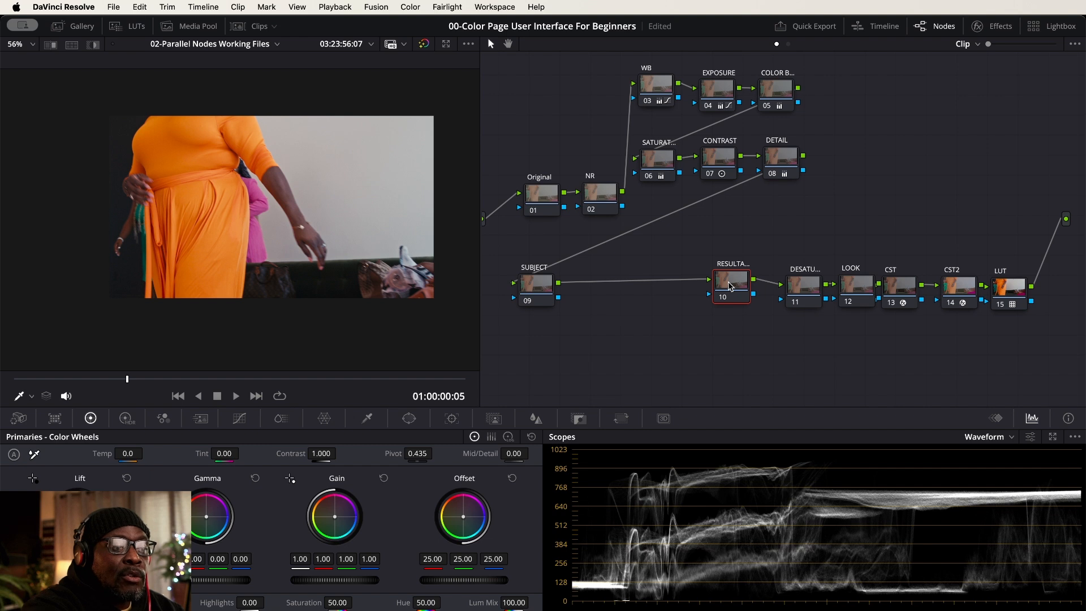
Delete the RESULTANT node after SUBJECT and shift SUBJECT slightly toward the DESATURATE-side nodes of the lower row
{"action": "key", "text": "Delete"}
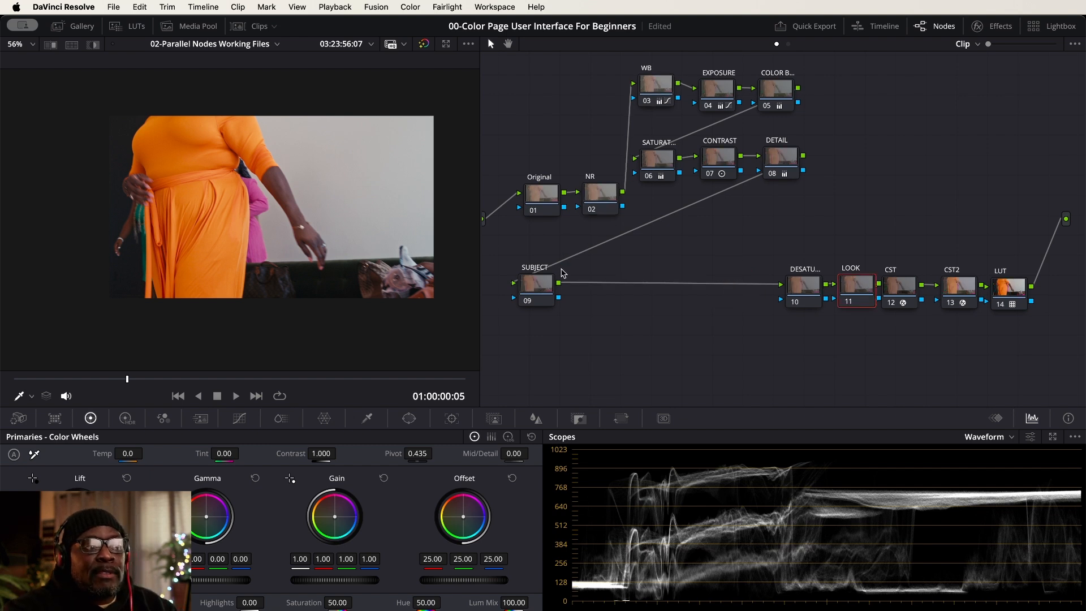
{"action": "left_click_drag", "start_coordinate": [535, 286], "coordinate": [555, 287]}
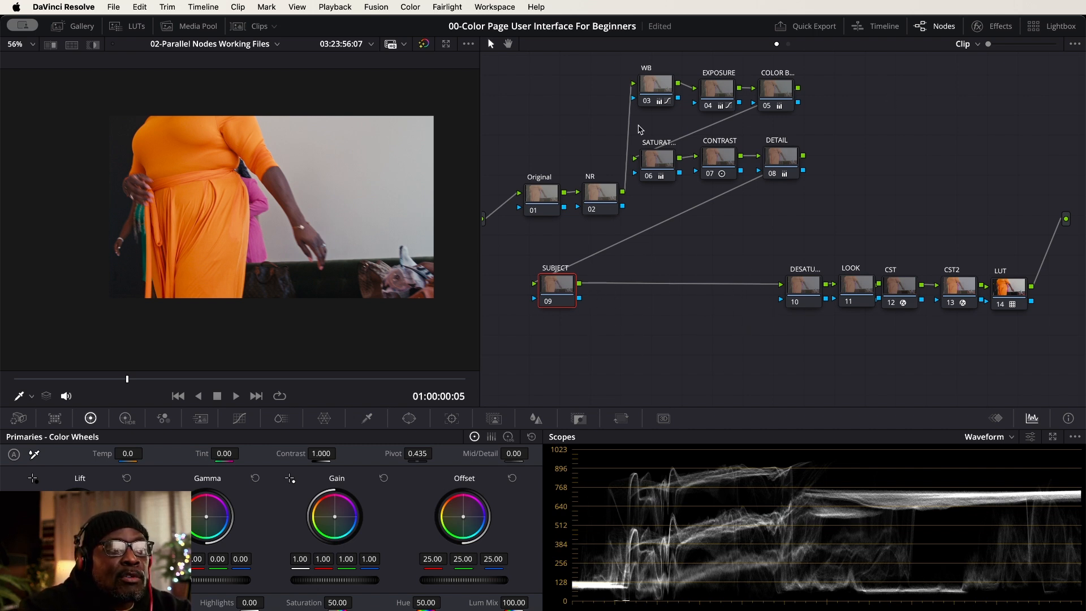
{"action": "left_click_drag", "start_coordinate": [557, 291], "coordinate": [554, 291]}
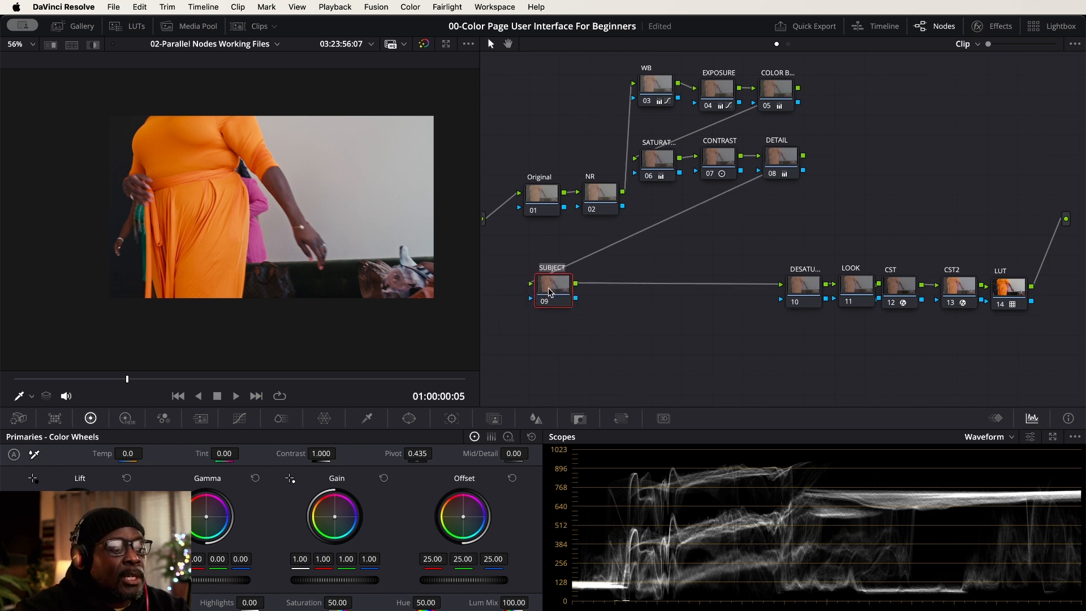
Rename the SUBJECT node as SUBJECTS
{"action": "key", "text": "Right"}
{"action": "type", "text": "S"}
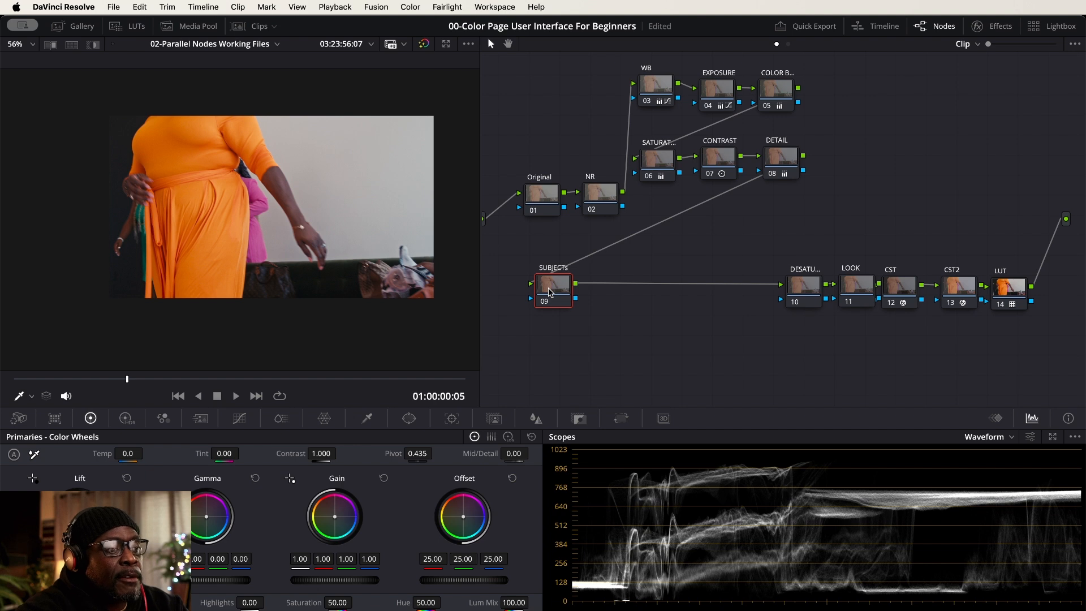
{"action": "key", "text": "BackSpace"}
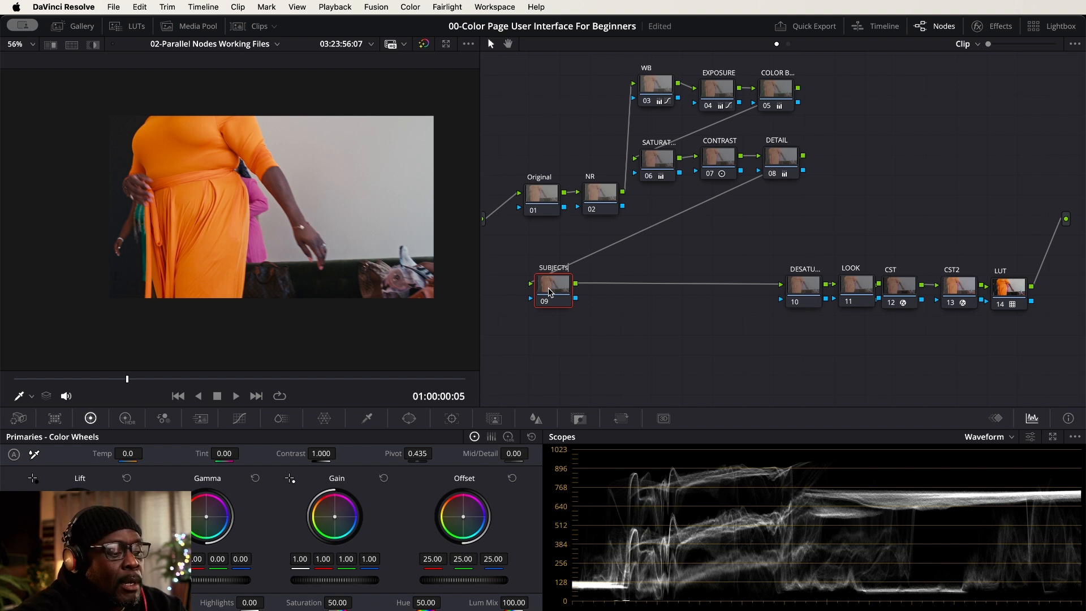
{"action": "key", "text": "Caps_Lock"}
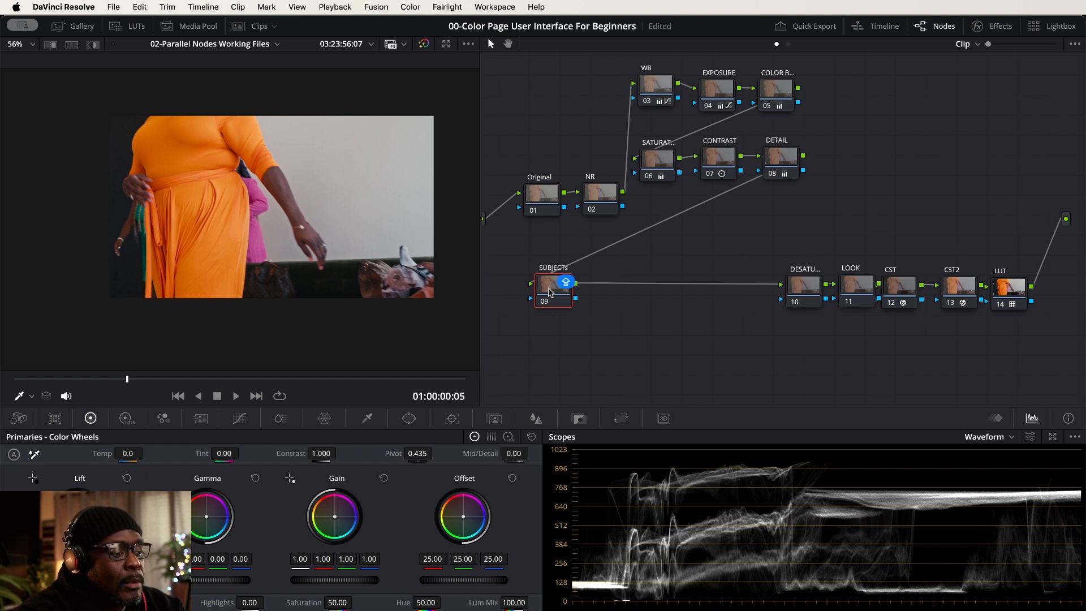
{"action": "key", "text": "BackSpace"}
{"action": "type", "text": "S"}
{"action": "key", "text": "Return"}
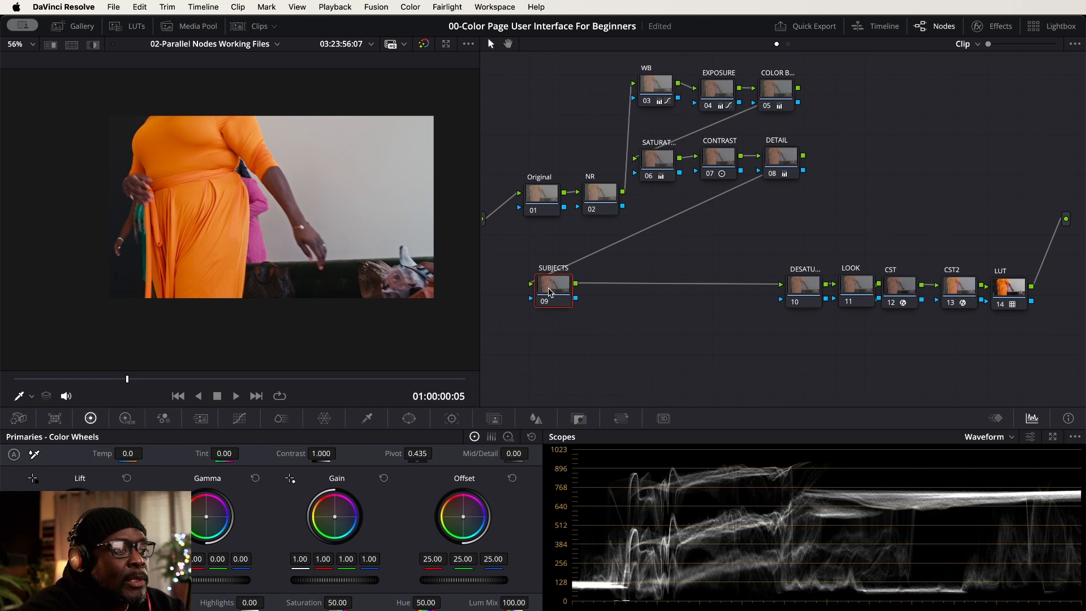
Add a parallel node to SUBJECTS, and review the Add Parallel option and the resulting parallel mixer
{"action": "key", "text": "alt+p"}
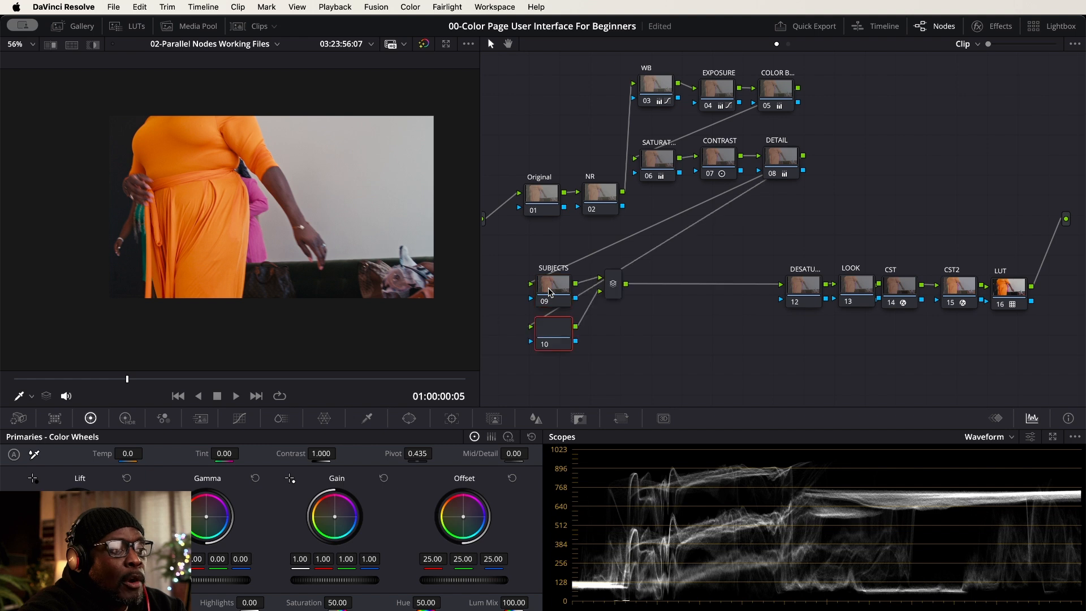
{"action": "right_click", "coordinate": [553, 286]}
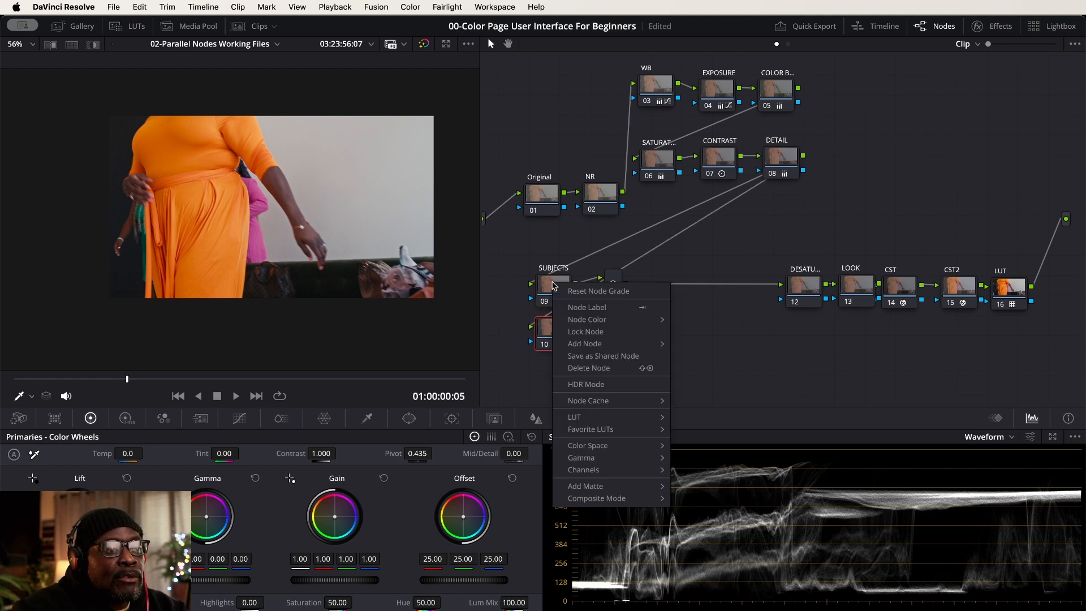
{"action": "mouse_move", "coordinate": [642, 344]}
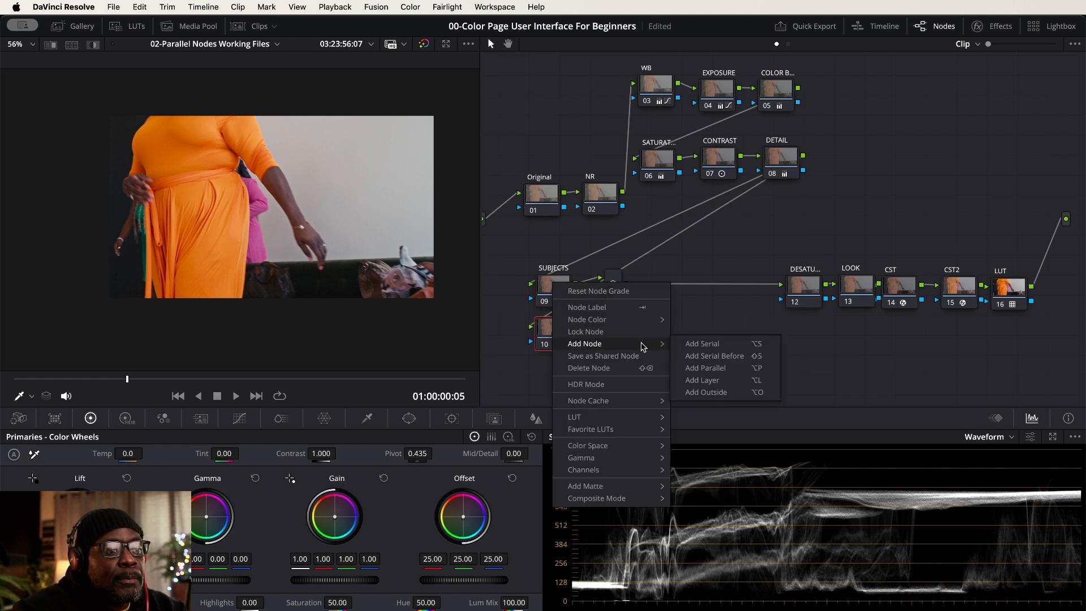
{"action": "left_click", "coordinate": [740, 368]}
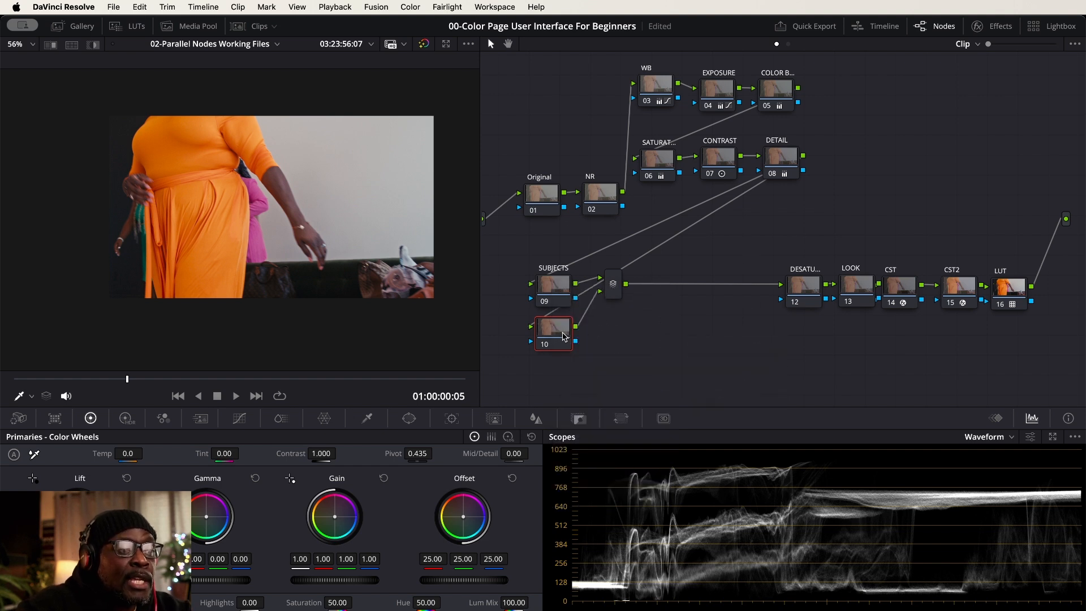
{"action": "left_click", "coordinate": [616, 297]}
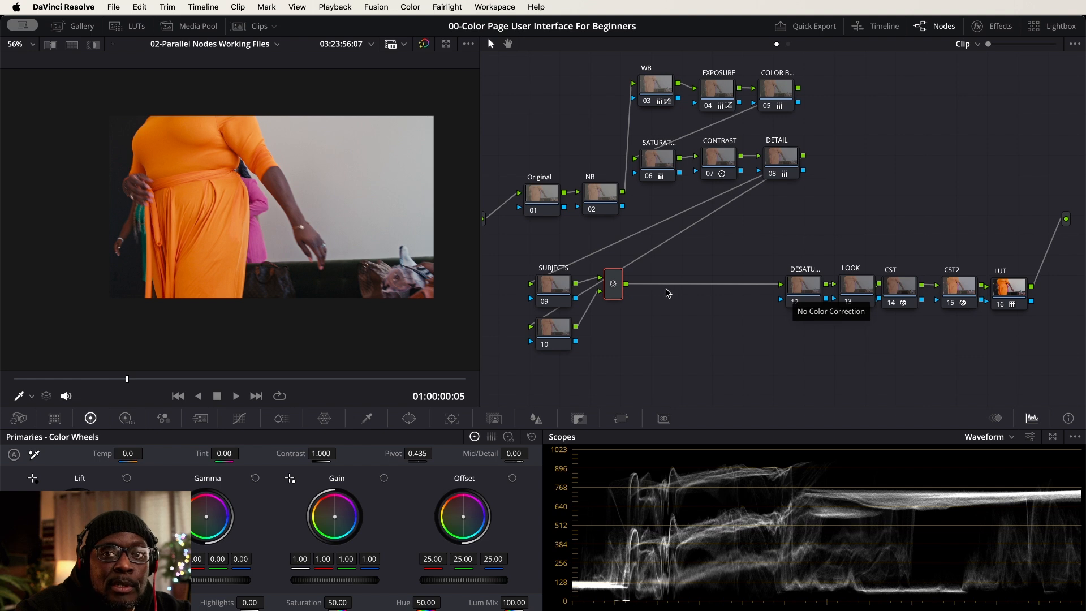
Spread SUBJECTS and the new parallel node apart vertically, and give node 10 a label beginning with Orange
{"action": "left_click_drag", "start_coordinate": [555, 289], "coordinate": [511, 289]}
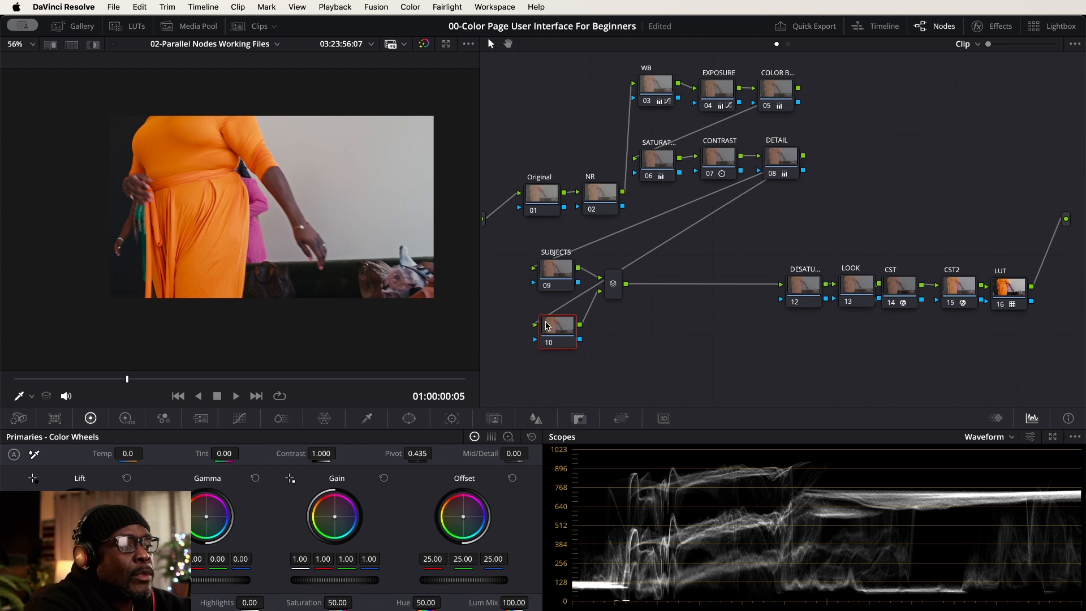
{"action": "type", "text": "range ..."}
{"action": "key", "text": "Return"}
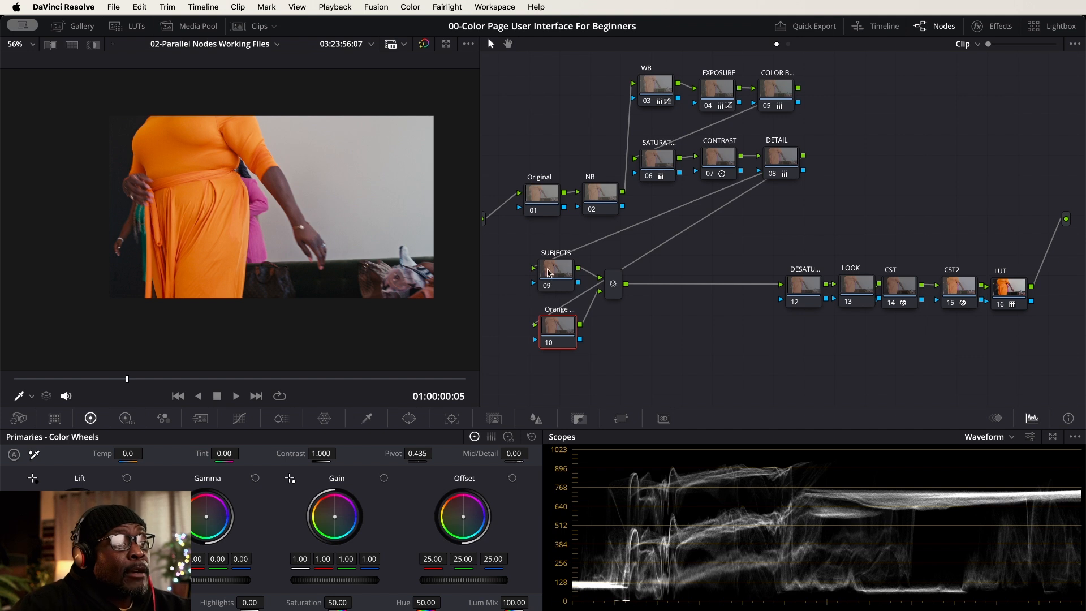
Add another parallel node from SUBJECTS, and space the three parallel nodes and their mixer clearly apart
{"action": "left_click", "coordinate": [564, 275]}
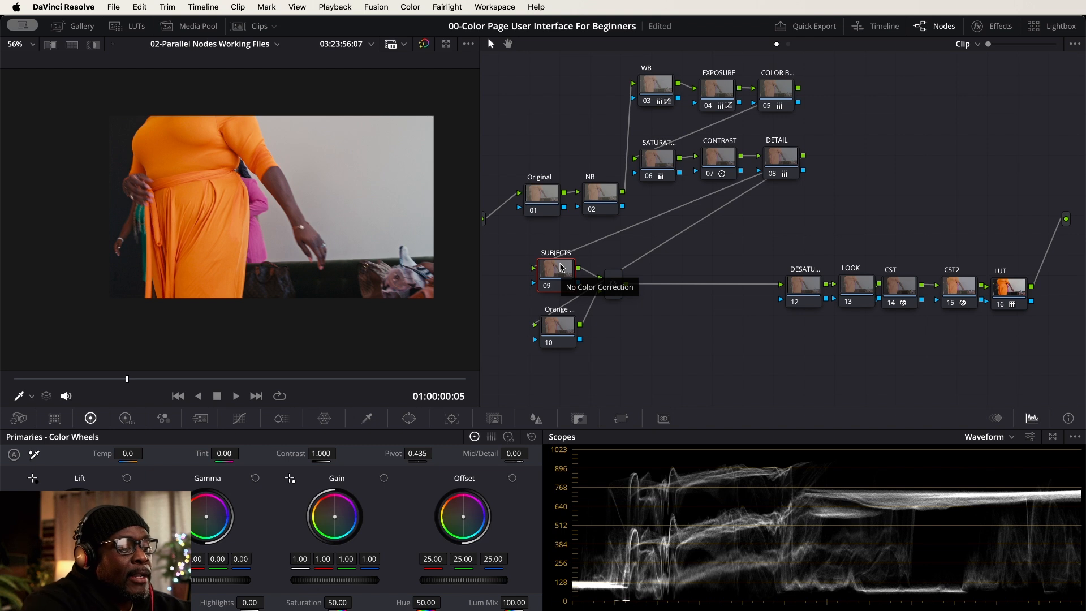
{"action": "key", "text": "alt+p"}
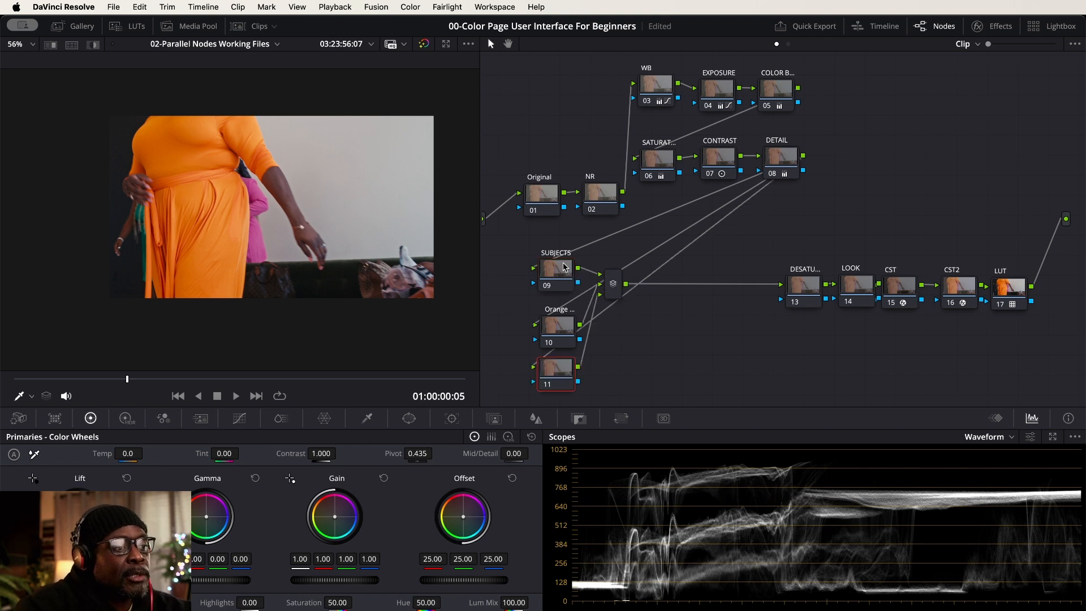
{"action": "left_click", "coordinate": [564, 327]}
{"action": "left_click_drag", "start_coordinate": [564, 327], "coordinate": [560, 318]}
{"action": "left_click_drag", "start_coordinate": [560, 371], "coordinate": [561, 371]}
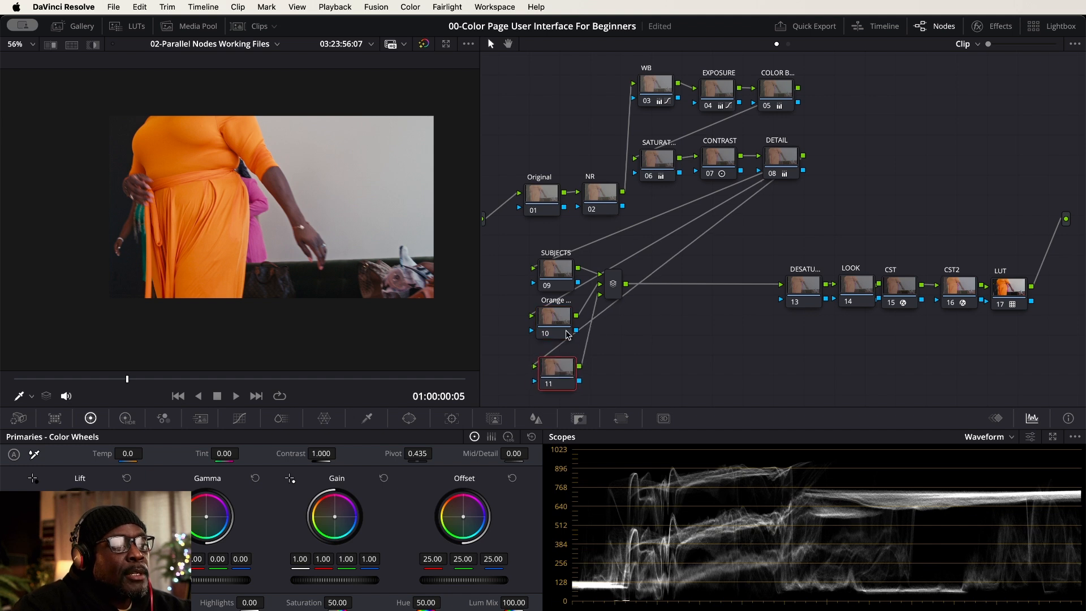
{"action": "left_click_drag", "start_coordinate": [566, 264], "coordinate": [563, 252]}
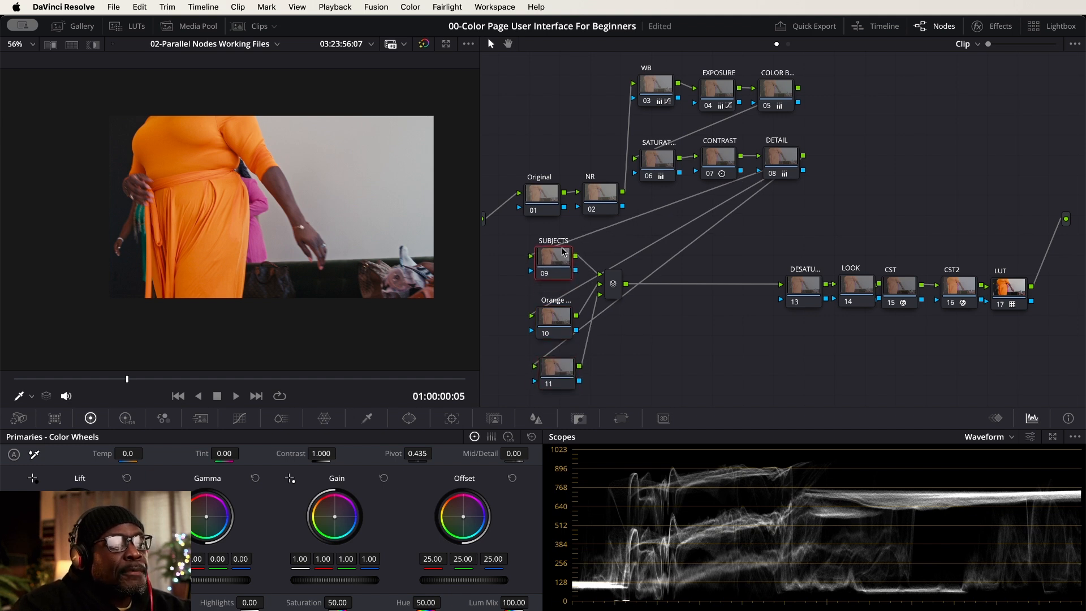
{"action": "left_click_drag", "start_coordinate": [560, 320], "coordinate": [560, 311]}
{"action": "left_click_drag", "start_coordinate": [565, 376], "coordinate": [569, 369]}
{"action": "left_click", "coordinate": [615, 295]}
{"action": "left_click_drag", "start_coordinate": [615, 295], "coordinate": [624, 296]}
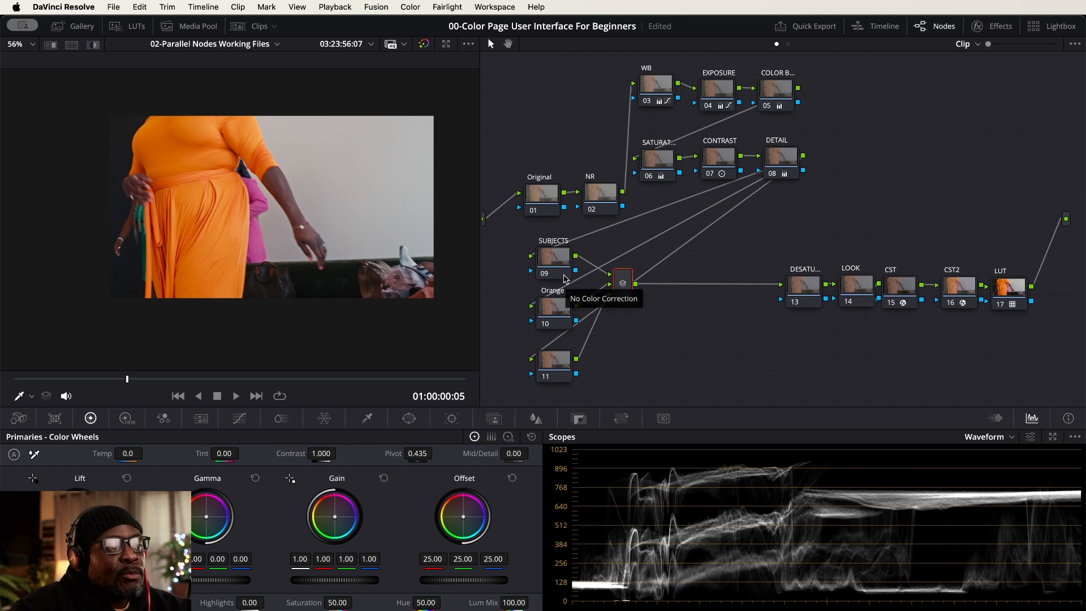
Trace how SUBJECTS, the Orange node and node 11 each feed into the parallel mixer
{"action": "left_click", "coordinate": [556, 257]}
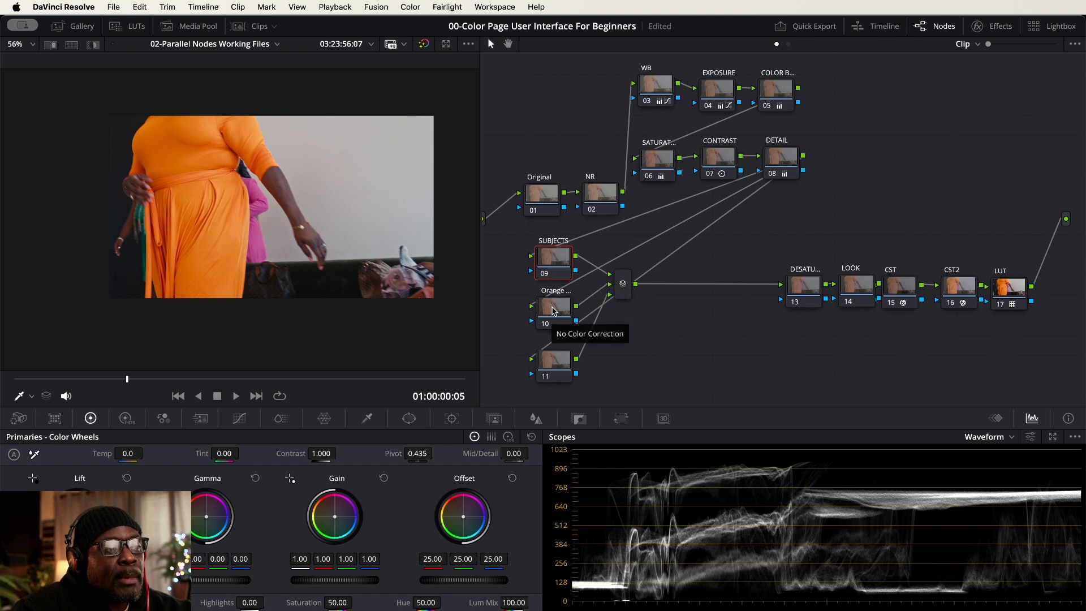
{"action": "left_click", "coordinate": [555, 310]}
{"action": "left_click", "coordinate": [621, 293]}
{"action": "left_click", "coordinate": [561, 362]}
{"action": "left_click", "coordinate": [623, 297]}
Move the Orange node and node 11 up so they stack closely beneath SUBJECTS
{"action": "left_click_drag", "start_coordinate": [564, 368], "coordinate": [564, 357]}
{"action": "left_click_drag", "start_coordinate": [563, 316], "coordinate": [560, 313]}
{"action": "left_click_drag", "start_coordinate": [560, 350], "coordinate": [557, 346]}
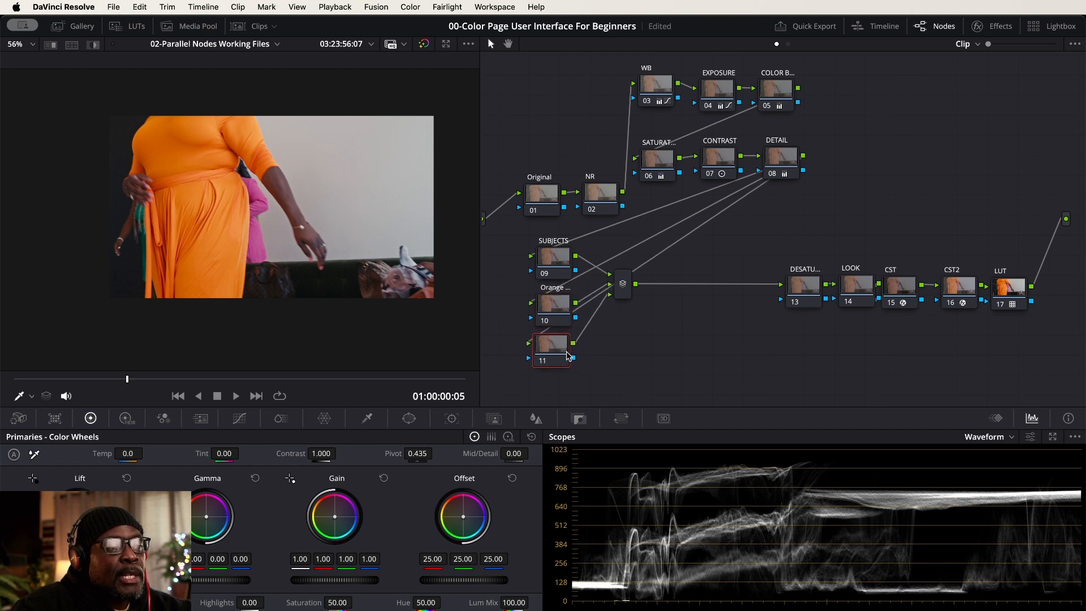
Add a fourth parallel node from SUBJECTS as a demonstration, and delete it again
{"action": "left_click", "coordinate": [552, 256]}
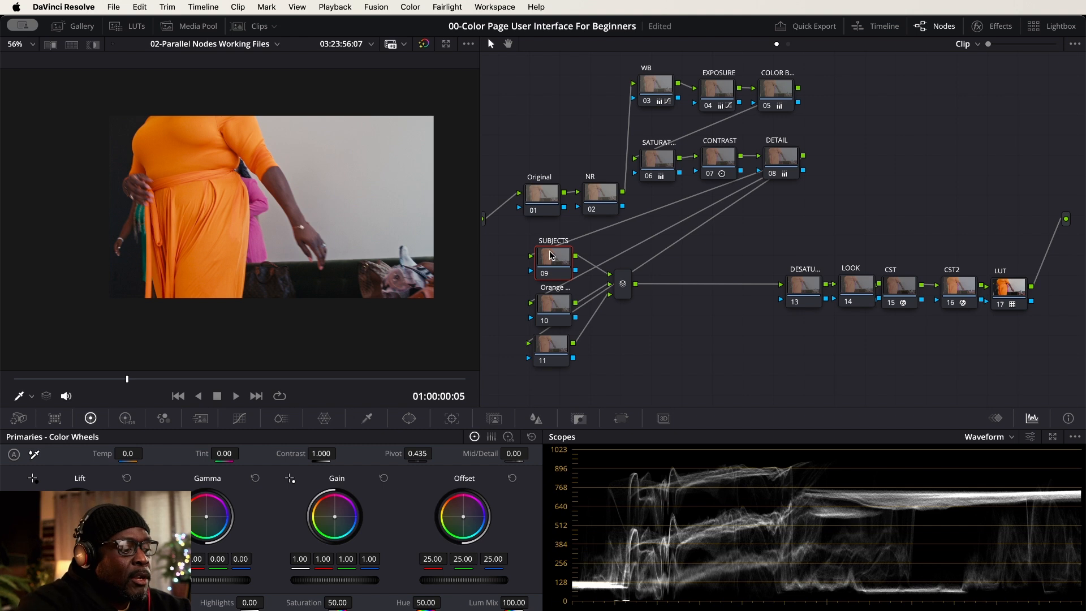
{"action": "key", "text": "alt+p"}
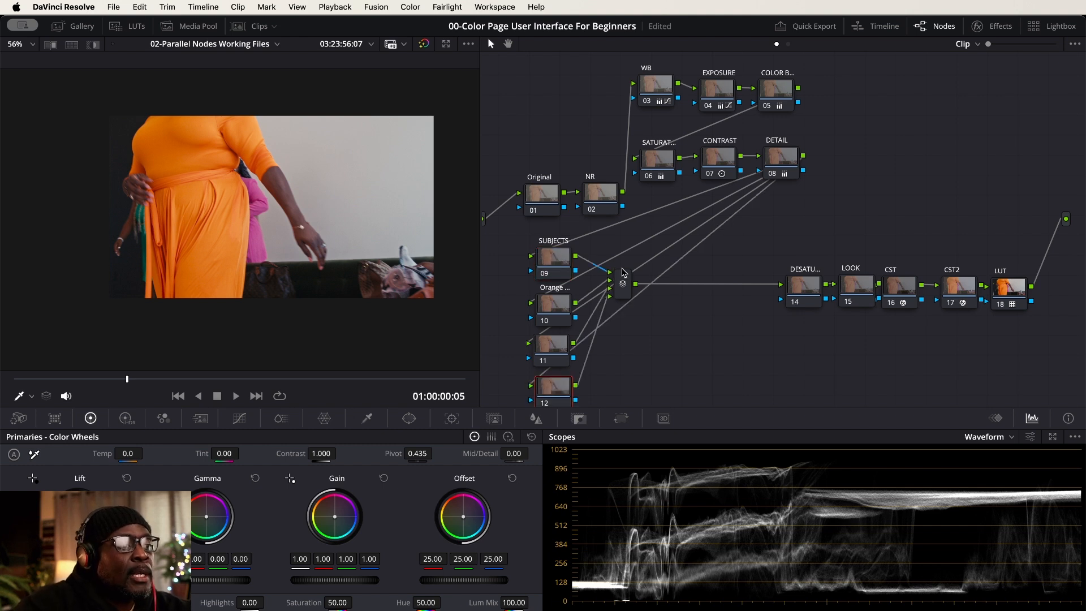
{"action": "scroll", "coordinate": [725, 327], "scroll_direction": "down", "scroll_amount": 4}
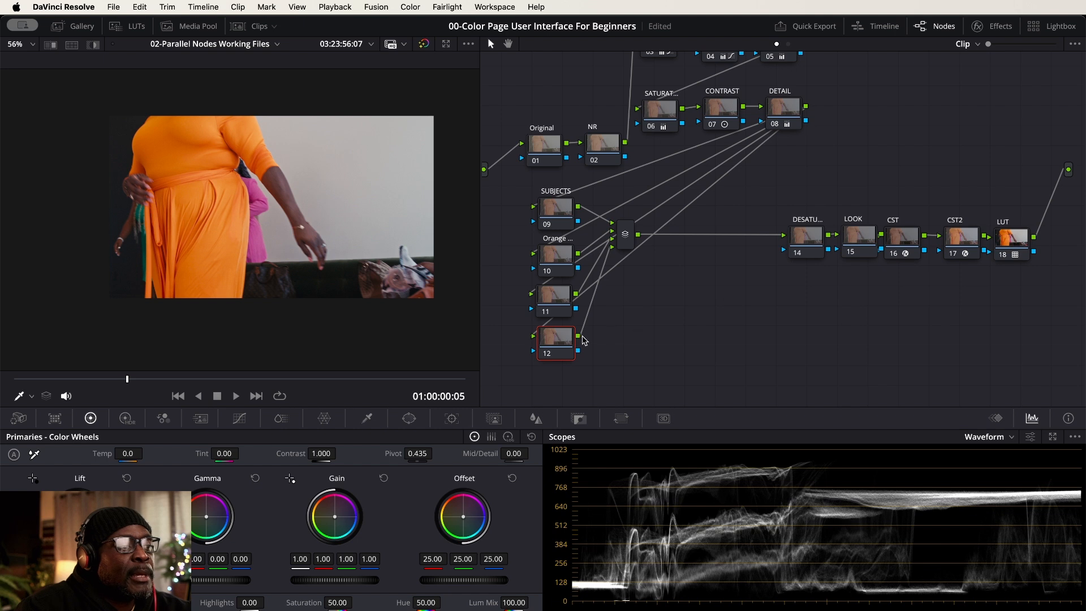
{"action": "left_click_drag", "start_coordinate": [560, 337], "coordinate": [562, 342]}
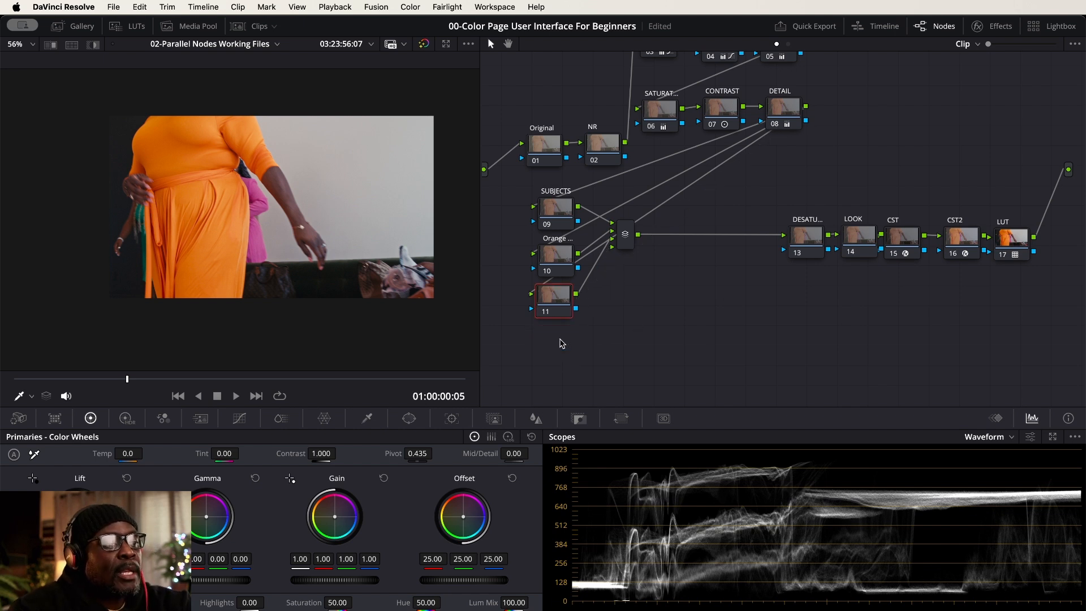
{"action": "key", "text": "Delete"}
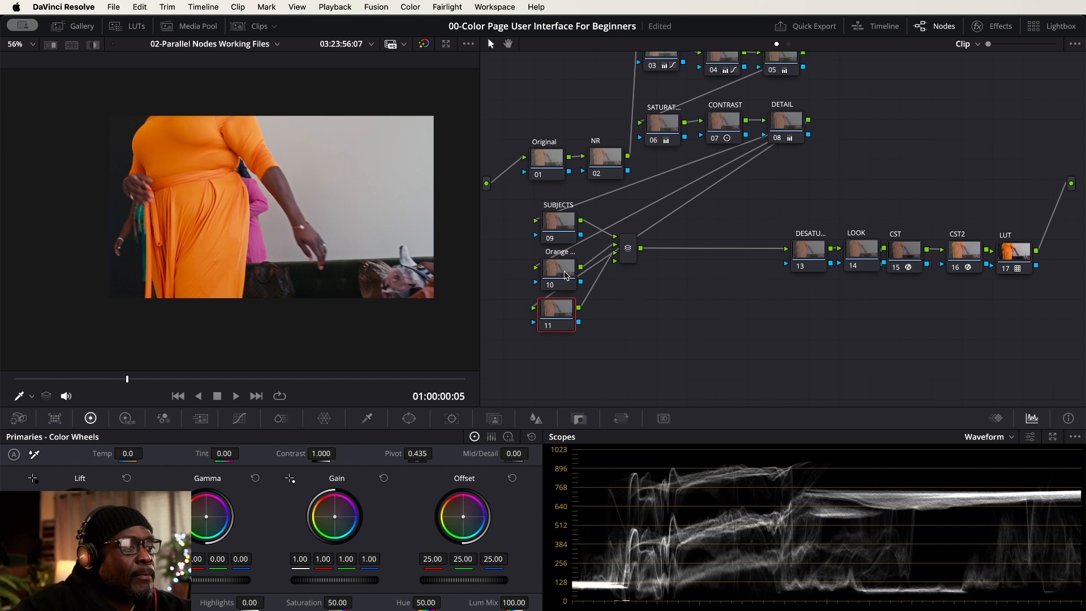
Review the Orange, SUBJECTS and unlabelled node 11 one by one as independent parallel branches
{"action": "left_click", "coordinate": [563, 273]}
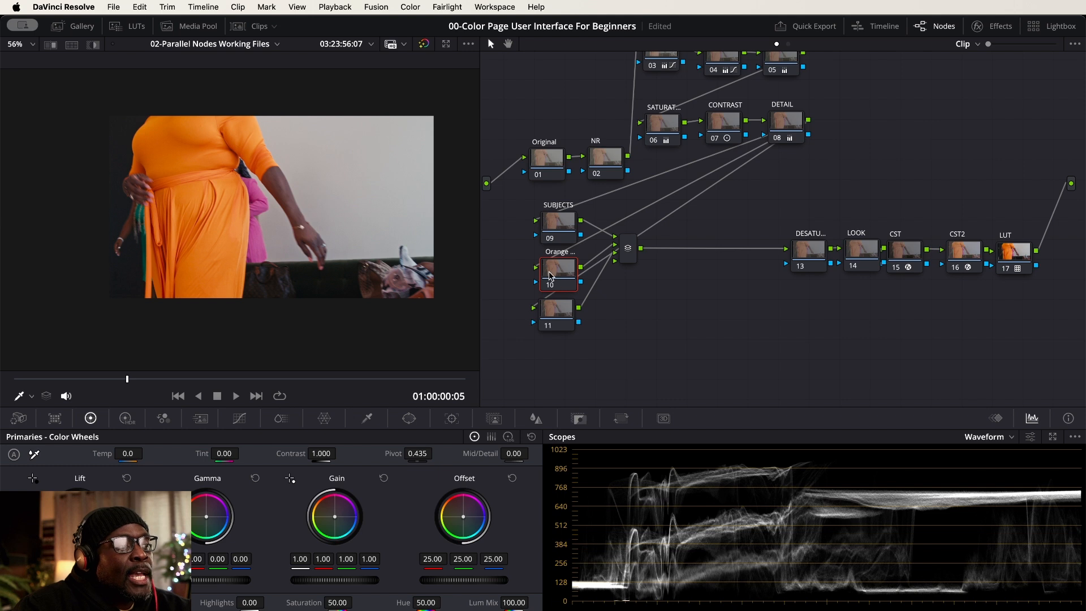
{"action": "left_click", "coordinate": [557, 223]}
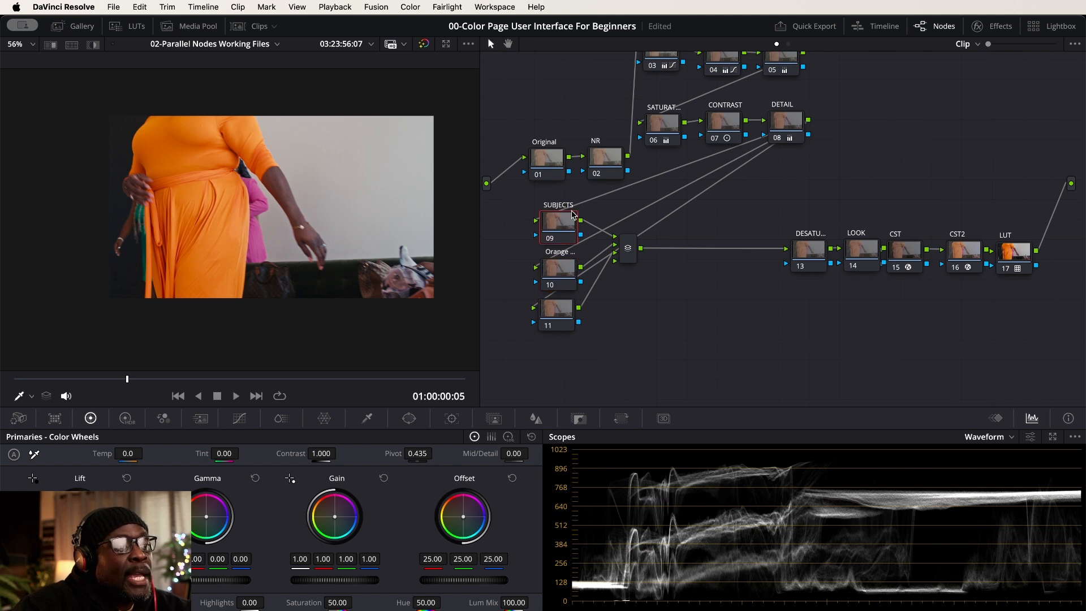
{"action": "left_click", "coordinate": [558, 317]}
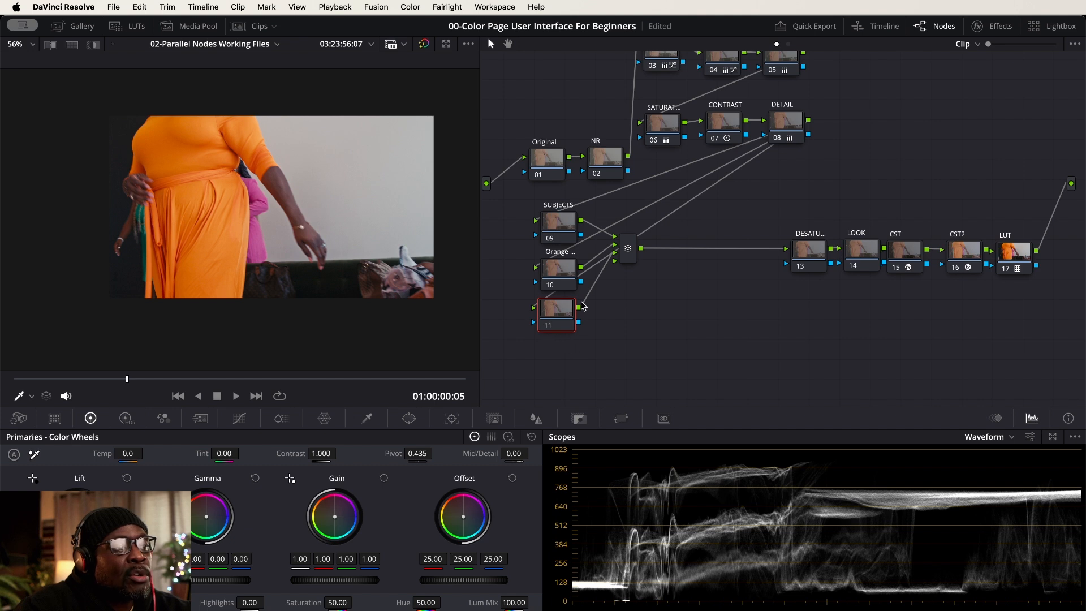
Add a serial node directly after the parallel mixer and label it RESULTANT
{"action": "left_click", "coordinate": [630, 260]}
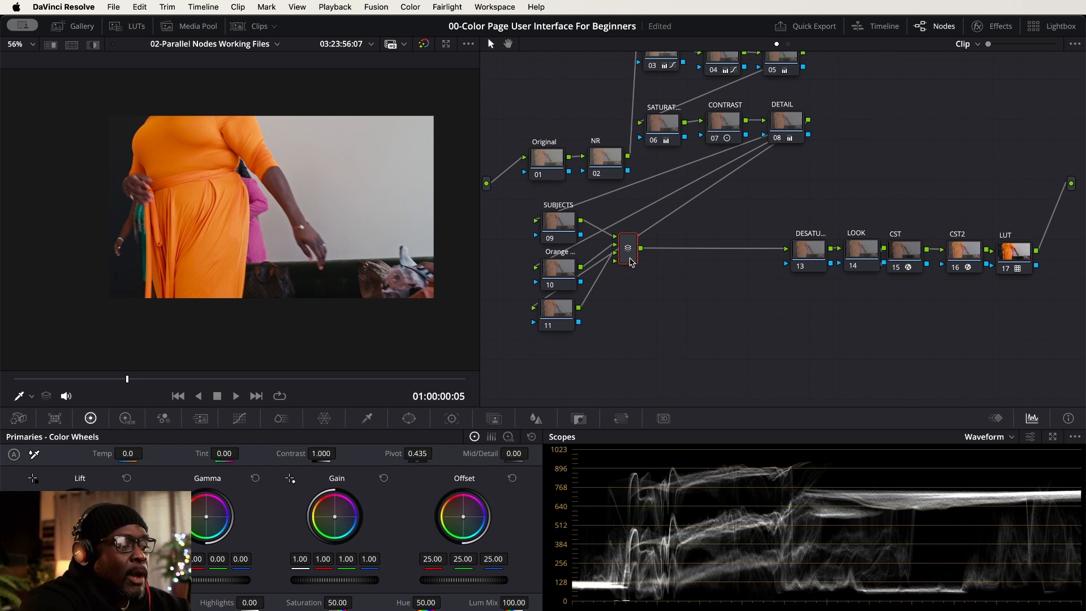
{"action": "key", "text": "alt+s"}
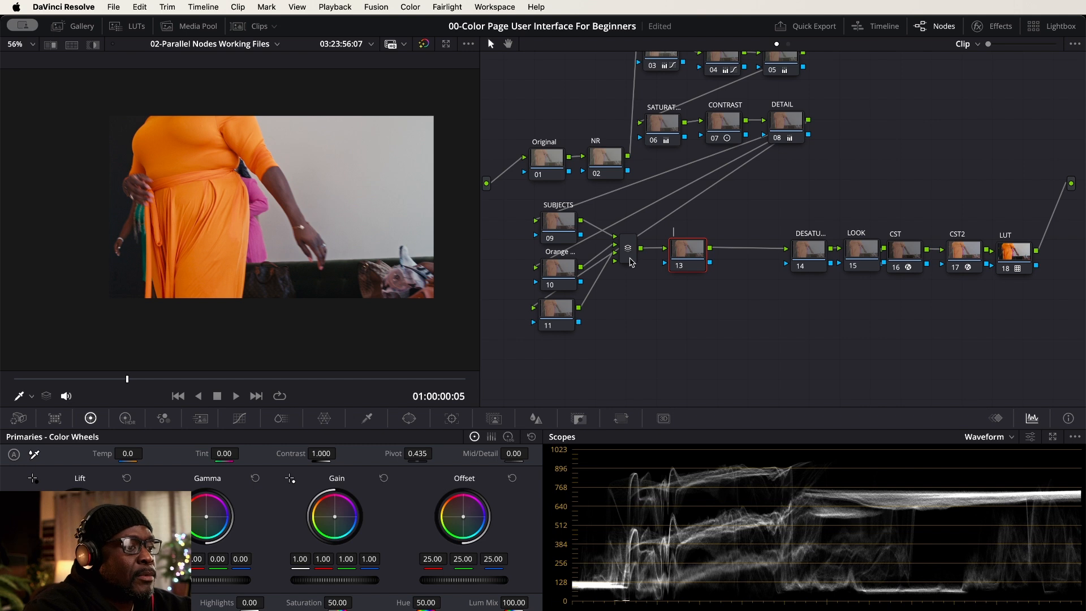
{"action": "type", "text": "RESULTANT"}
{"action": "key", "text": "Return"}
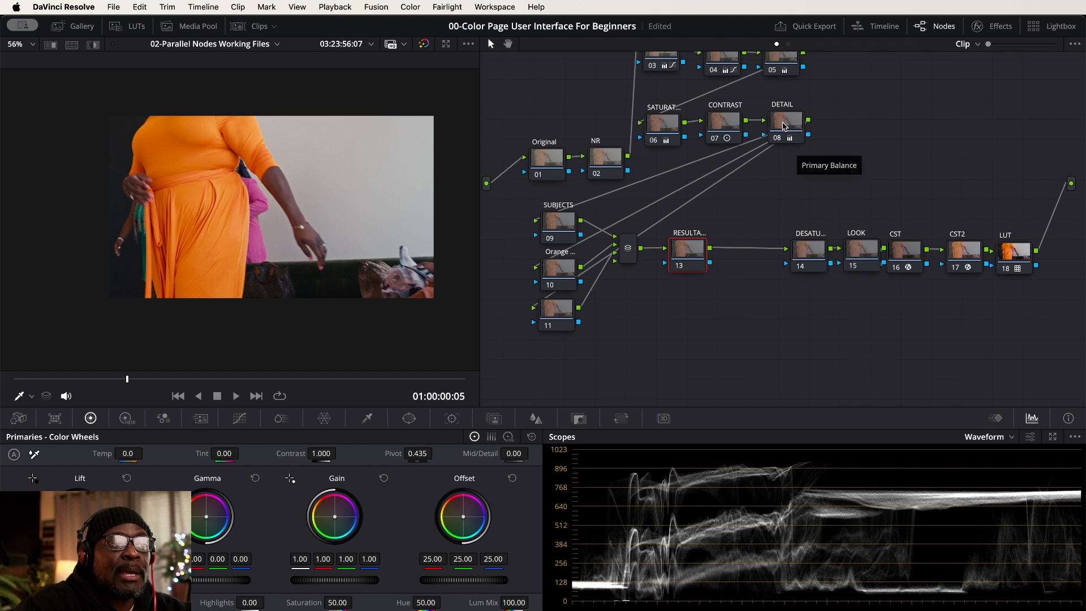
Open the HSL Qualifier for the Orange node and sample the orange dress
{"action": "left_click", "coordinate": [728, 133]}
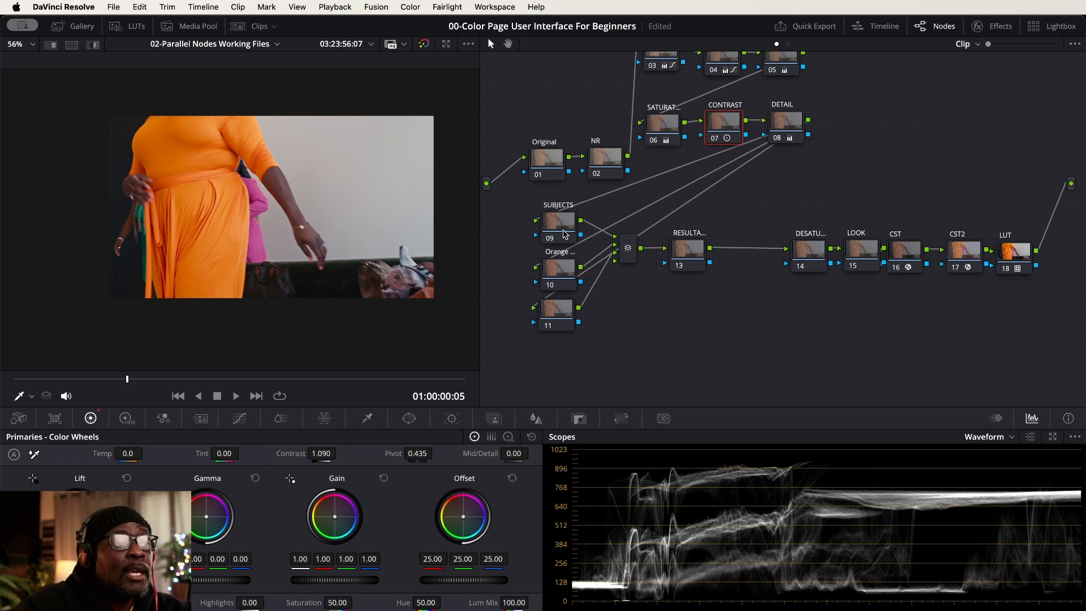
{"action": "left_click", "coordinate": [561, 274]}
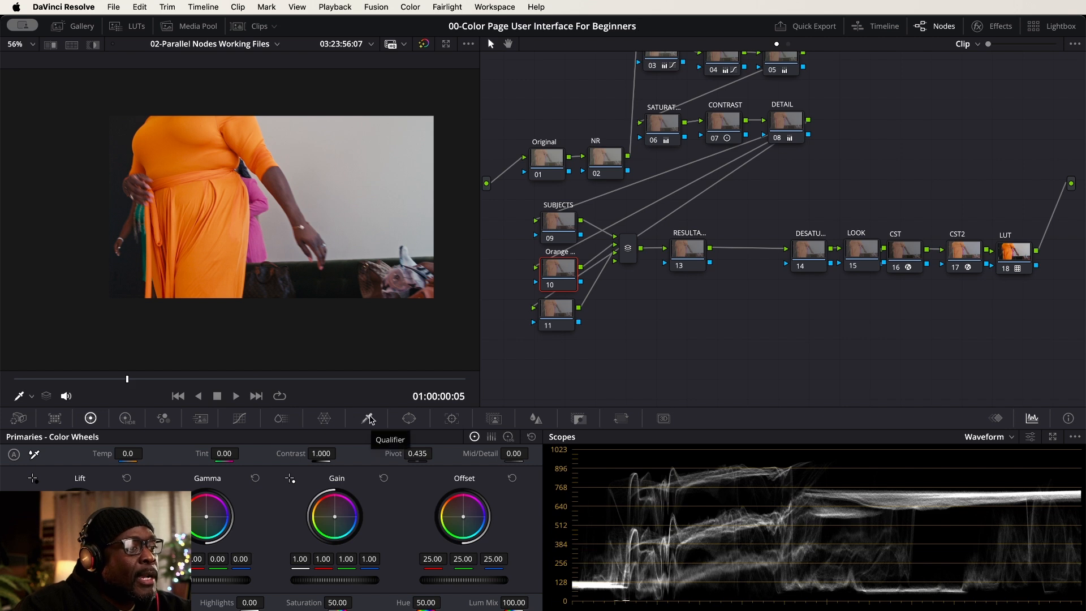
{"action": "left_click", "coordinate": [369, 418]}
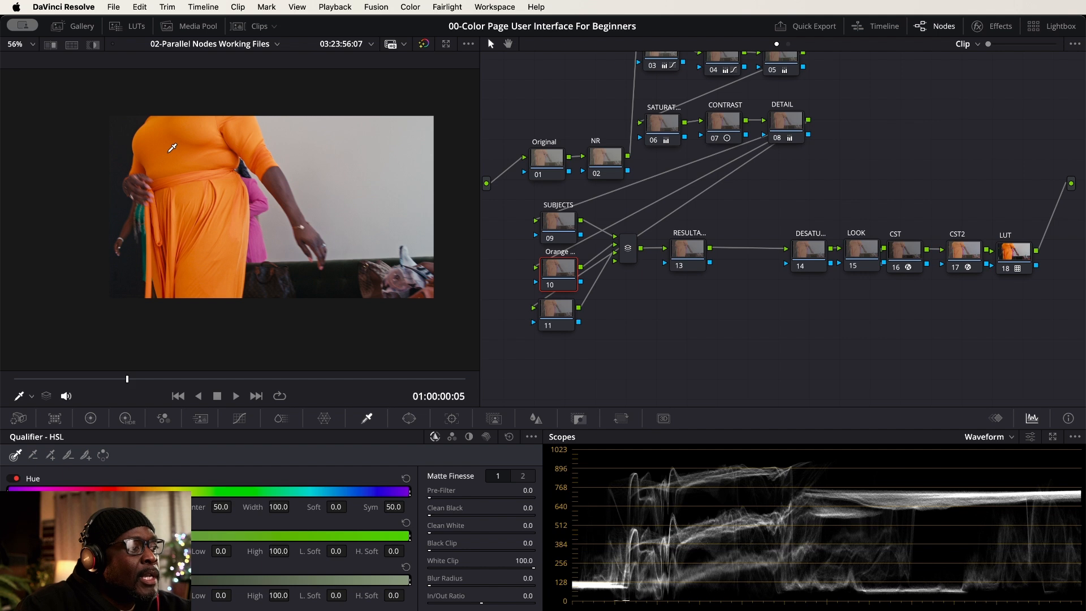
{"action": "left_click", "coordinate": [172, 148]}
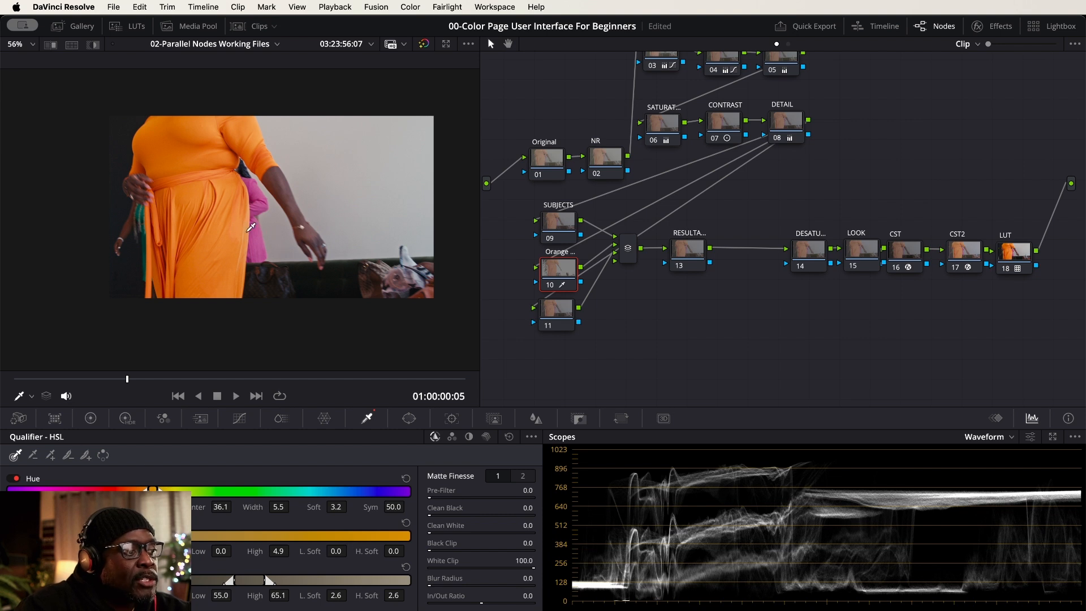
Sample the pink garment and the green fabric as examples, highlight the selection, and compare it with the SUBJECTS node
{"action": "left_click", "coordinate": [257, 232]}
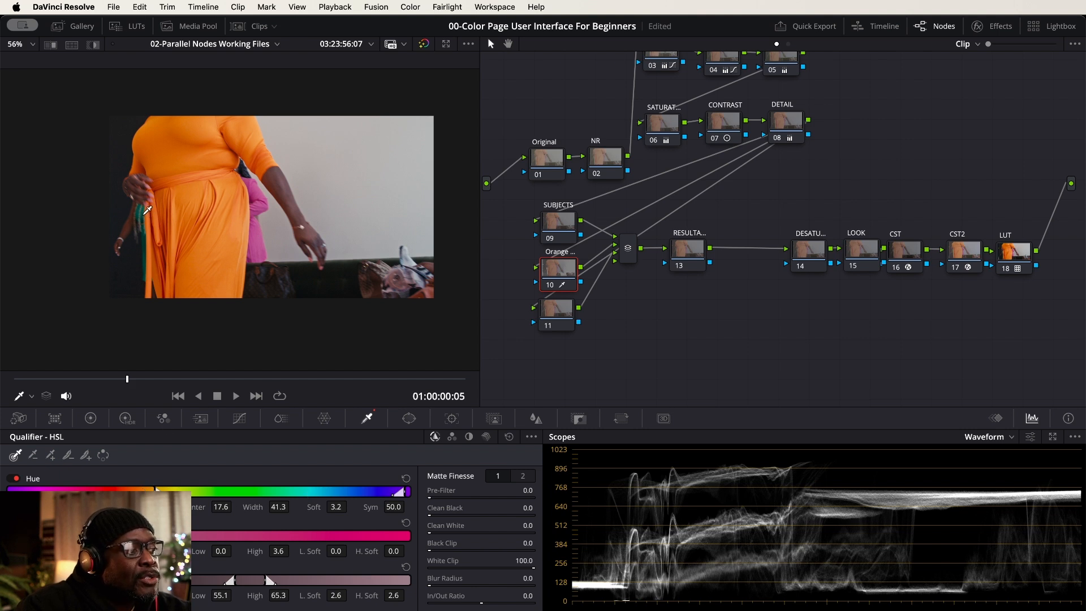
{"action": "left_click", "coordinate": [146, 210]}
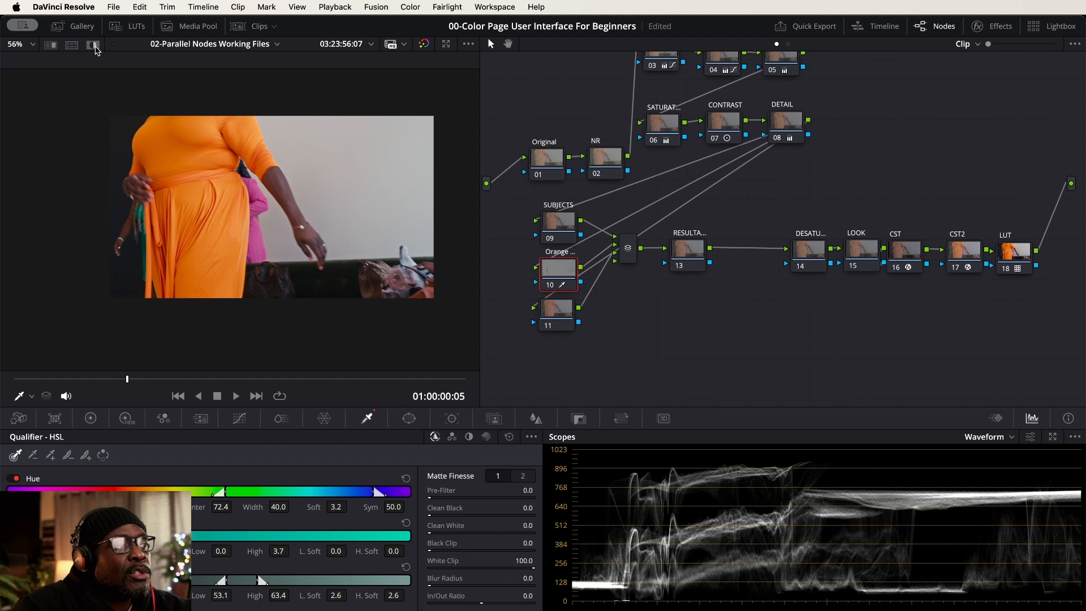
{"action": "left_click", "coordinate": [94, 46]}
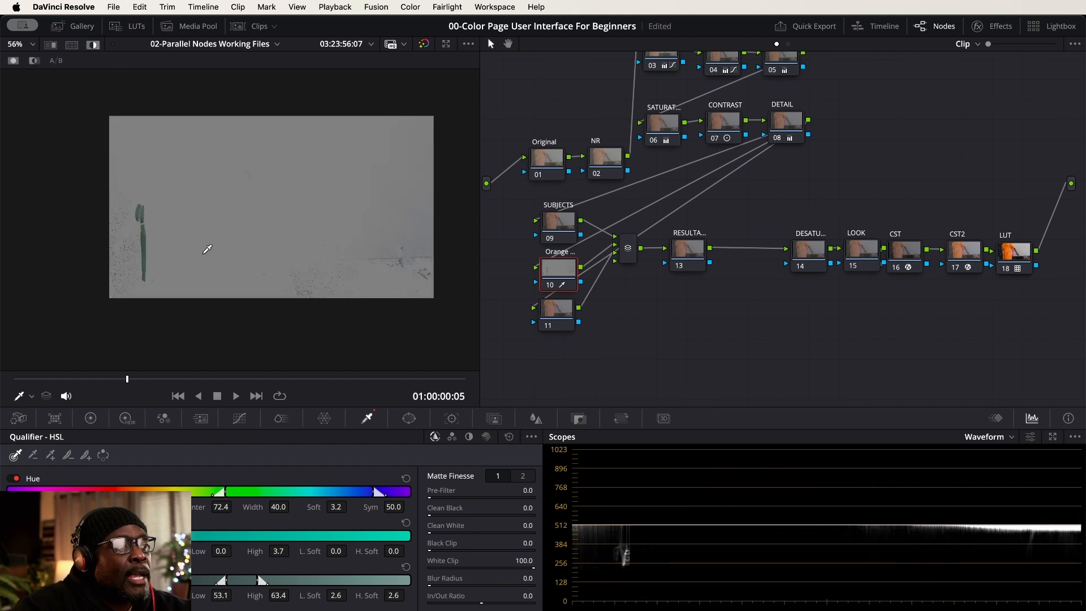
{"action": "left_click", "coordinate": [562, 220]}
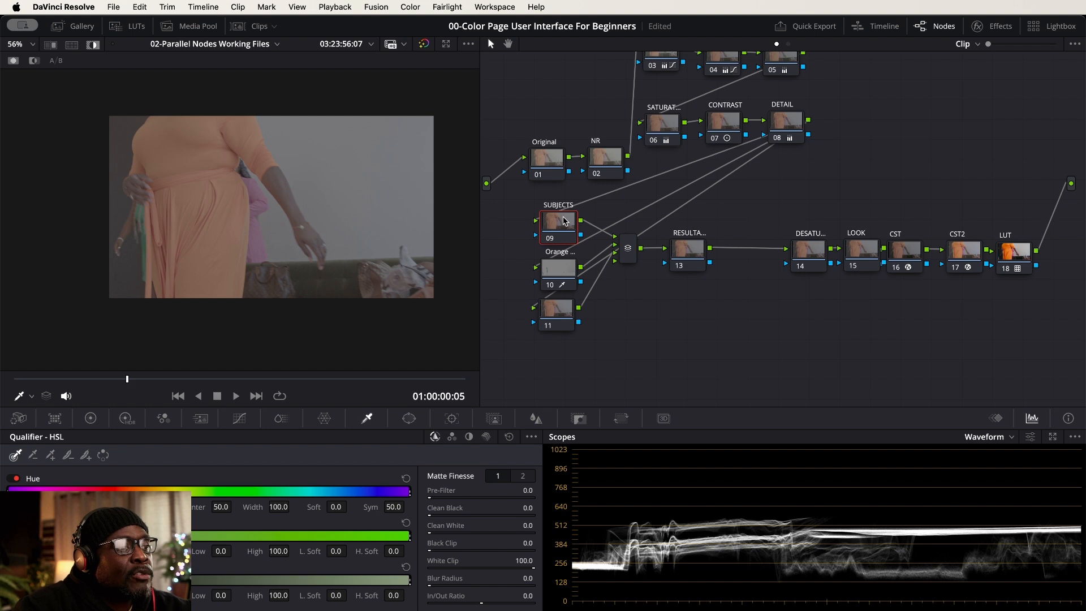
{"action": "left_click", "coordinate": [563, 271]}
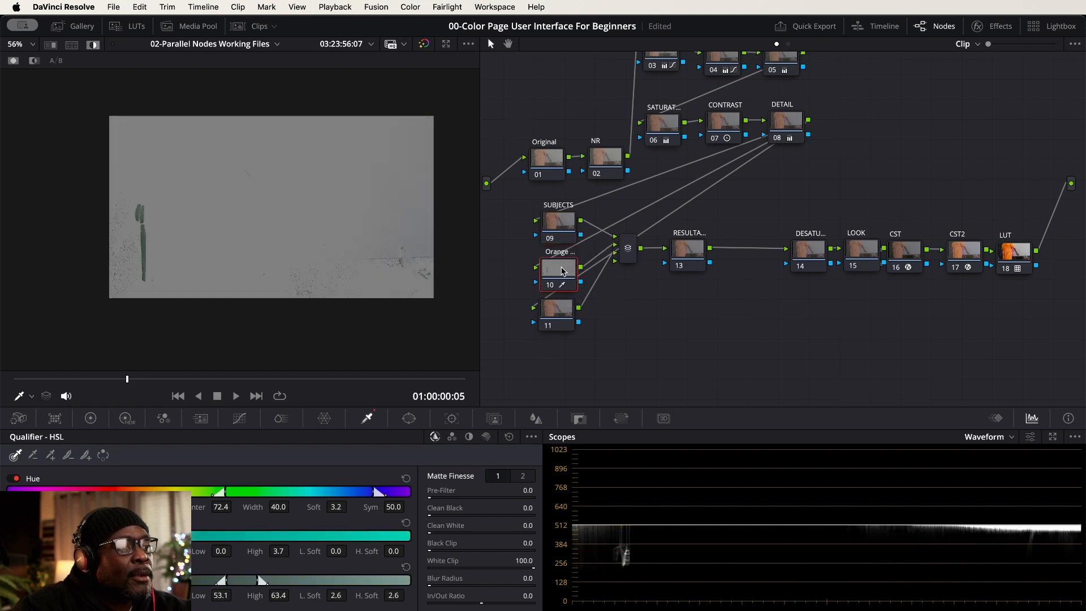
Resample the orange dress with highlighting off, and highlight the Orange node's selection again
{"action": "left_click", "coordinate": [95, 46]}
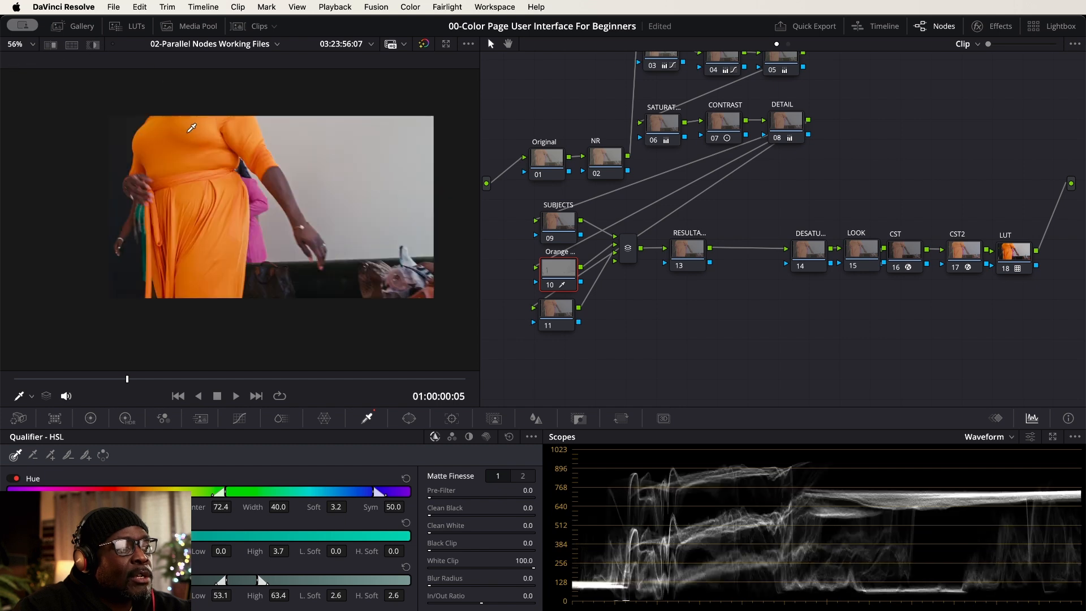
{"action": "left_click", "coordinate": [192, 125]}
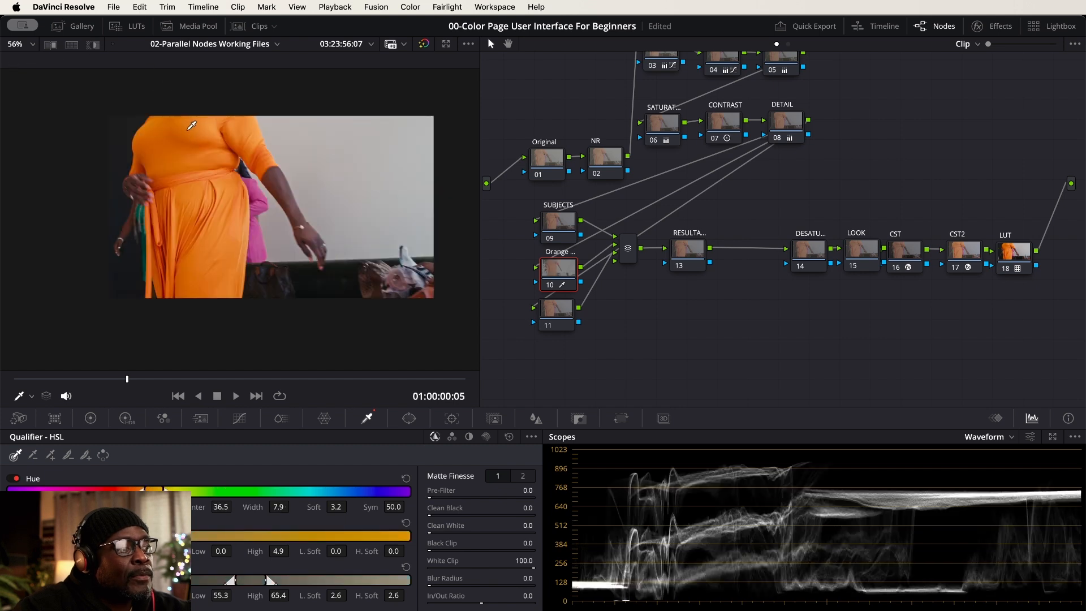
{"action": "left_click", "coordinate": [95, 46]}
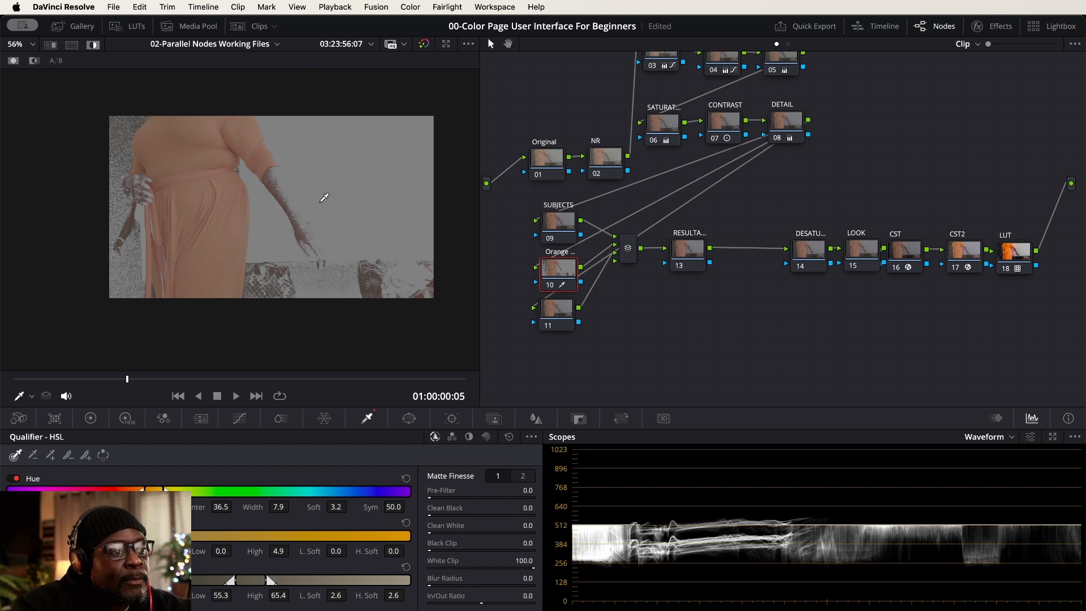
Move node 11 and the Orange node slightly down to space the parallel branches, and compare the SUBJECTS and Orange highlights
{"action": "left_click_drag", "start_coordinate": [569, 317], "coordinate": [568, 331]}
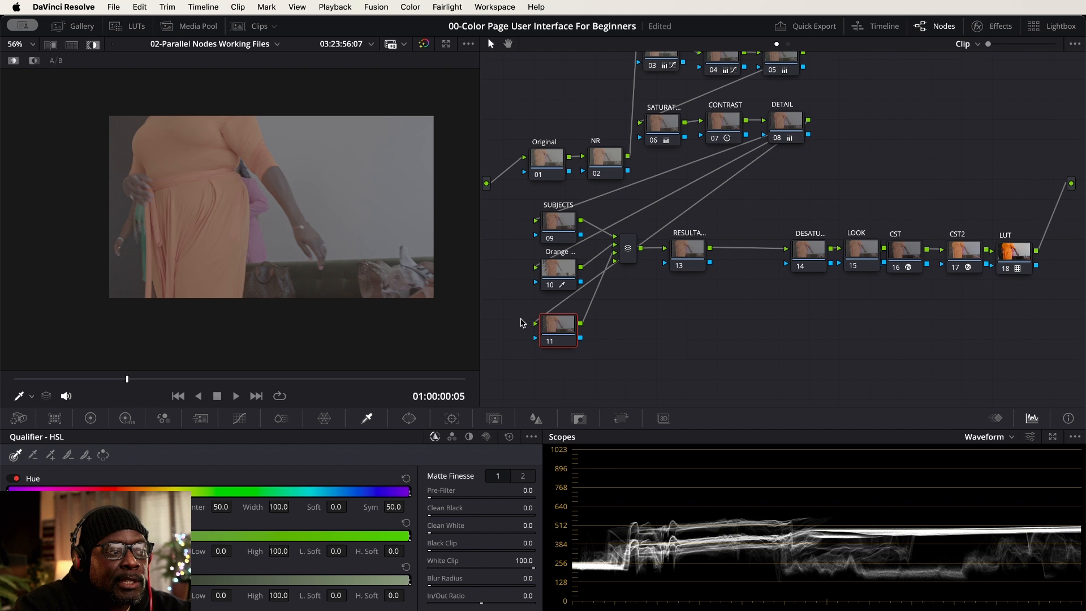
{"action": "left_click", "coordinate": [559, 271]}
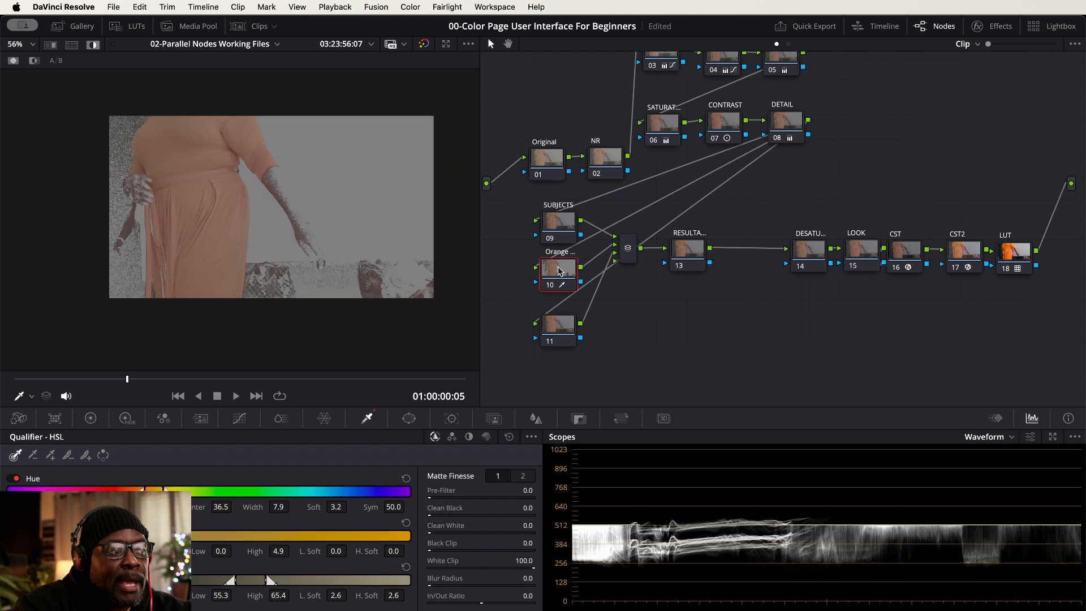
{"action": "left_click_drag", "start_coordinate": [558, 271], "coordinate": [559, 275]}
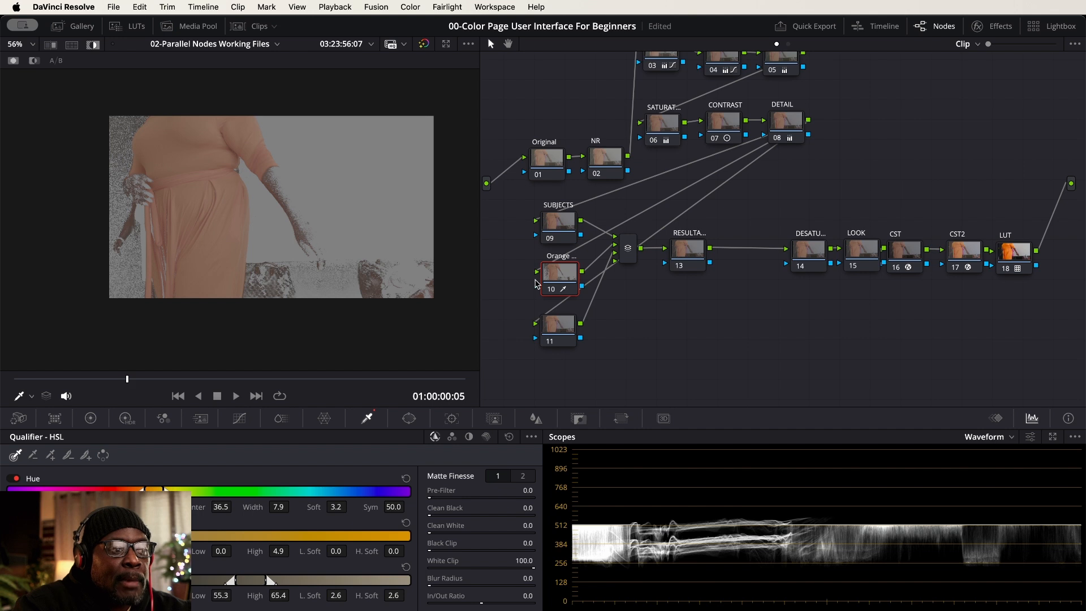
{"action": "left_click", "coordinate": [560, 224]}
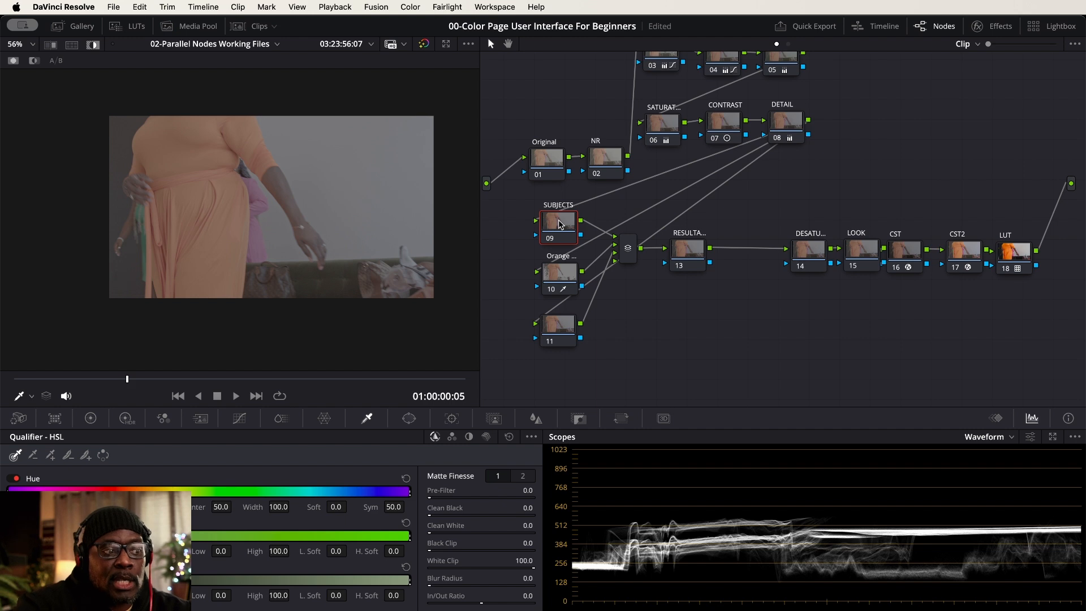
{"action": "left_click", "coordinate": [562, 274]}
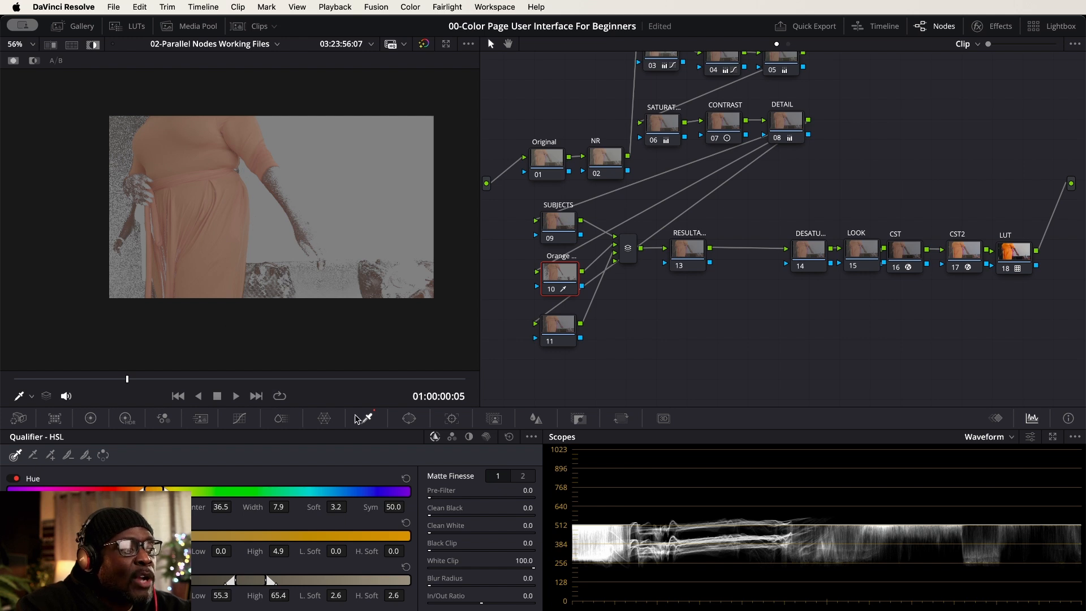
Resample the orange dress with a stroke down its front, and vary the hue width between 4.0 and 12.6
{"action": "left_click", "coordinate": [192, 133]}
{"action": "mouse_move", "coordinate": [192, 132]}
{"action": "left_mouse_down"}
{"action": "mouse_move", "coordinate": [196, 155]}
{"action": "mouse_move", "coordinate": [178, 170]}
{"action": "mouse_move", "coordinate": [197, 231]}
{"action": "mouse_move", "coordinate": [198, 198]}
{"action": "left_mouse_up"}
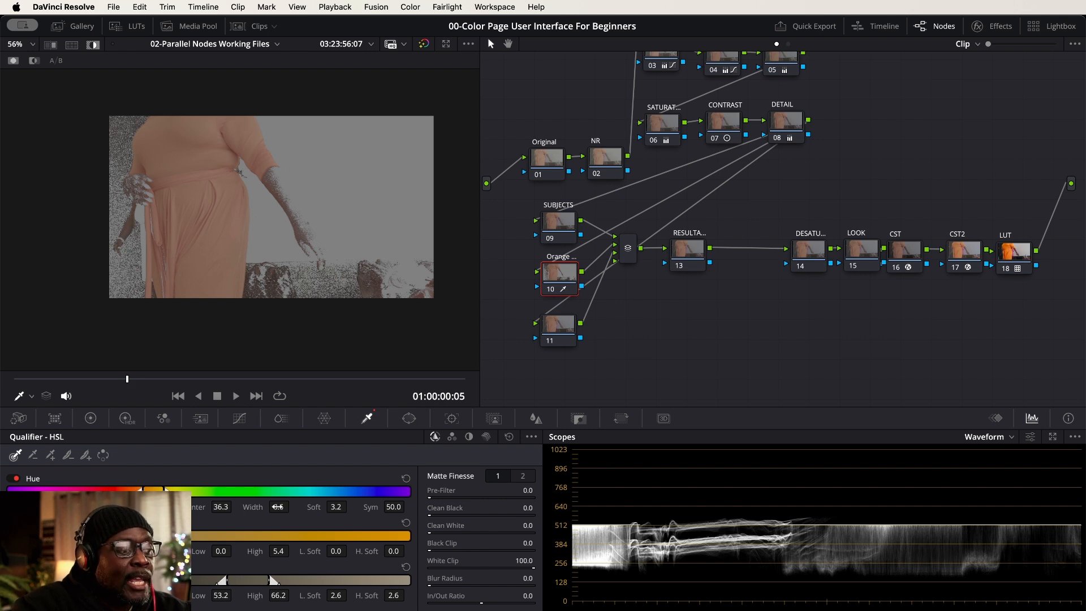
{"action": "left_click_drag", "start_coordinate": [293, 506], "coordinate": [306, 507]}
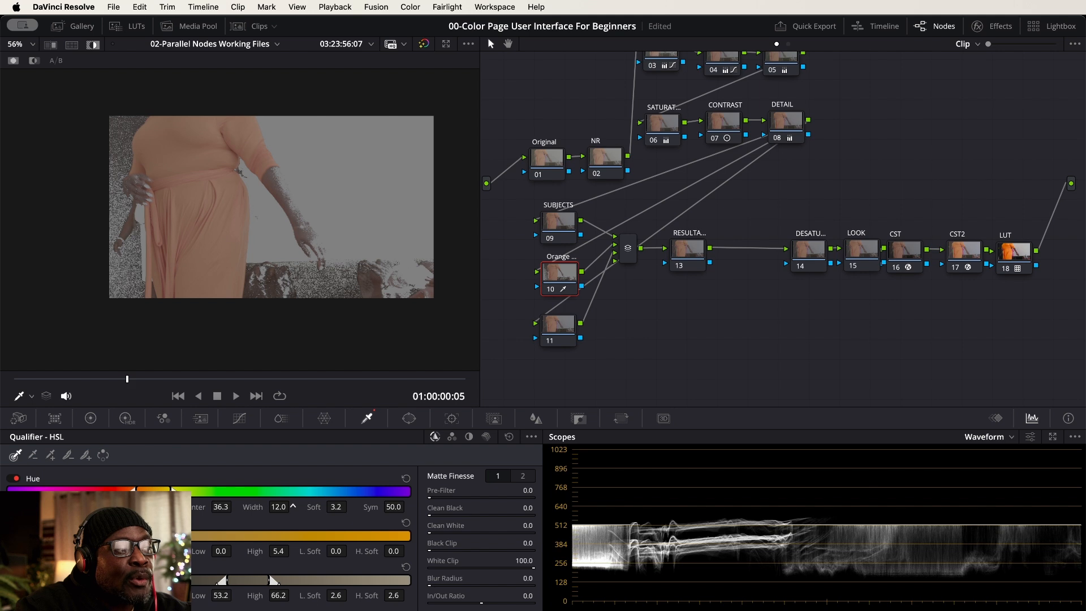
{"action": "left_click_drag", "start_coordinate": [293, 507], "coordinate": [282, 507]}
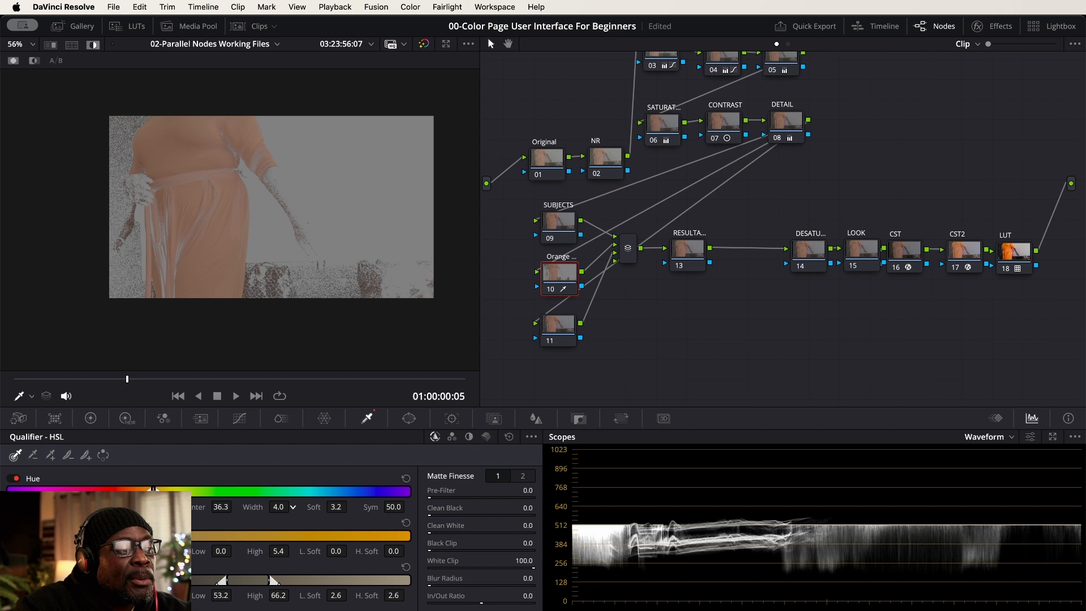
{"action": "left_click_drag", "start_coordinate": [282, 507], "coordinate": [290, 507]}
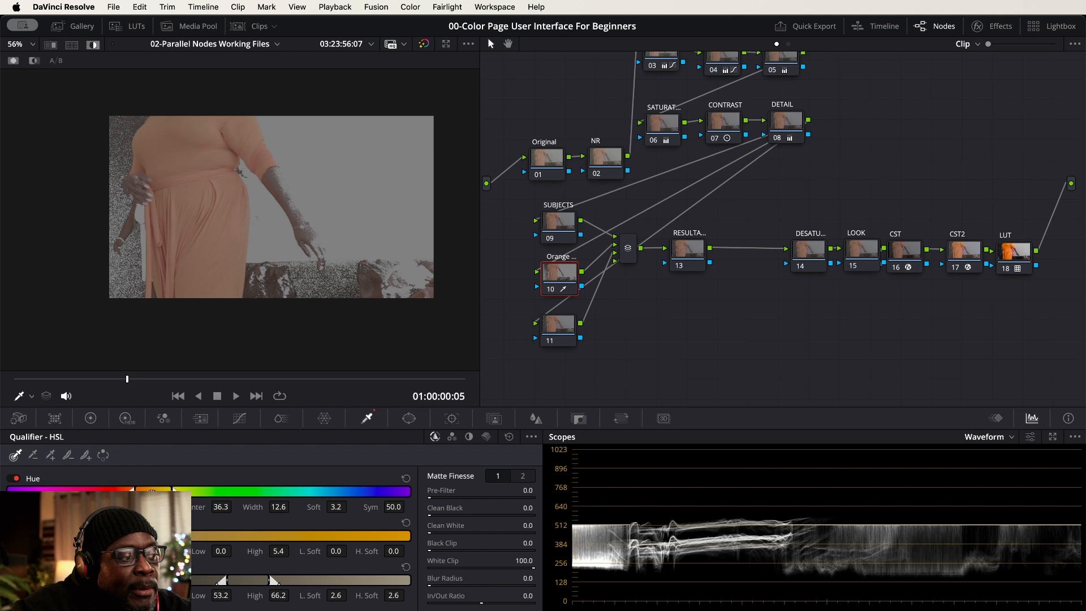
Shift the qualifier's hue center to green at 53.8 and magenta at 17.3, and return it to orange at 36.3
{"action": "left_click_drag", "start_coordinate": [151, 492], "coordinate": [223, 492]}
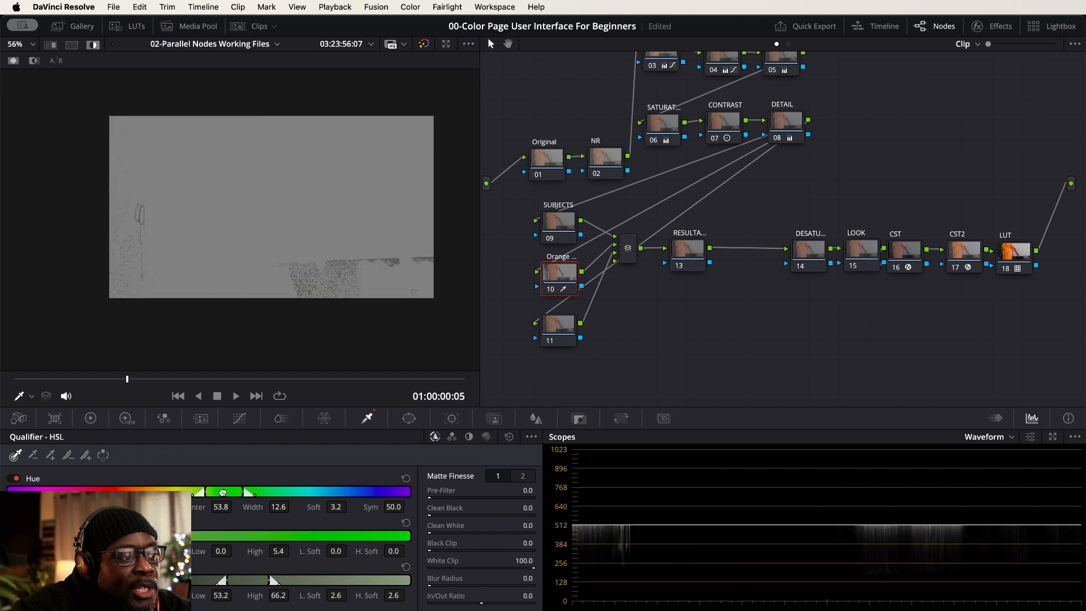
{"action": "left_click_drag", "start_coordinate": [223, 492], "coordinate": [75, 490]}
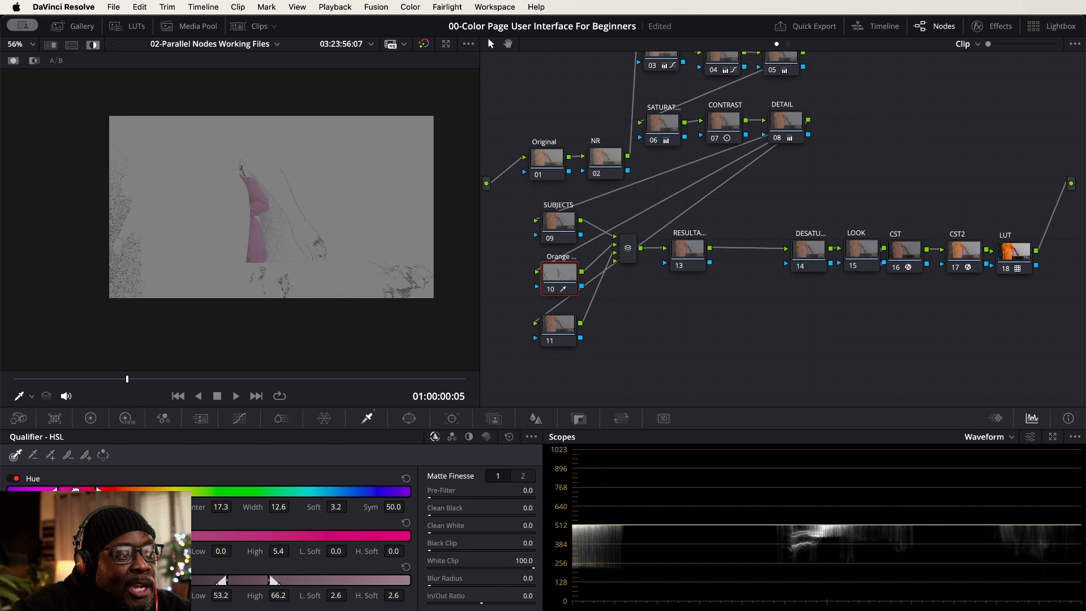
{"action": "left_click_drag", "start_coordinate": [75, 490], "coordinate": [151, 490]}
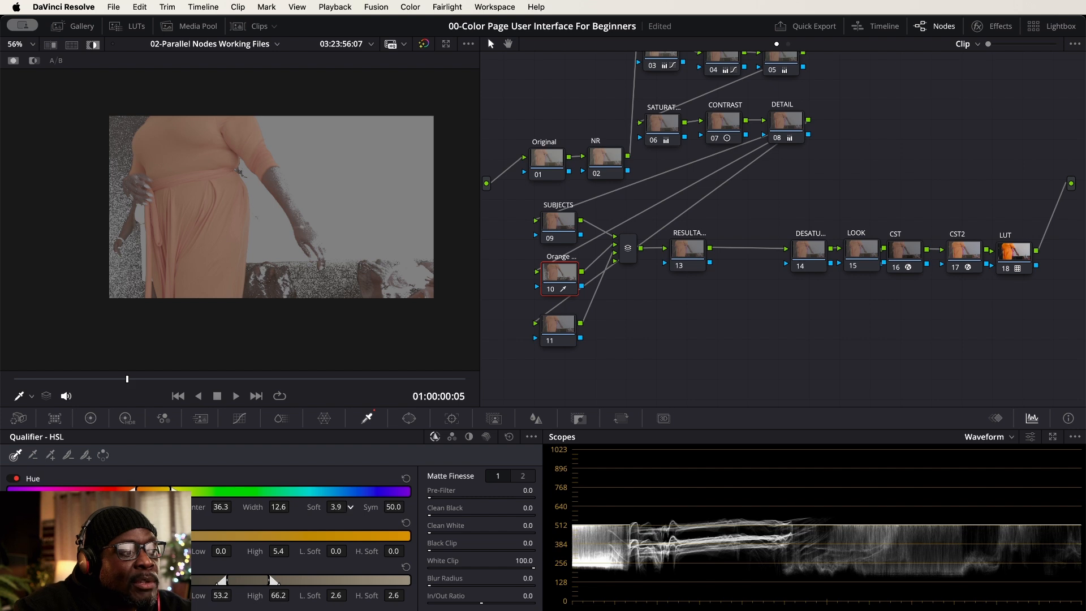
Raise the hue softness to 13.4 and about 20, and lower it to about 5
{"action": "left_click_drag", "start_coordinate": [336, 507], "coordinate": [374, 507]}
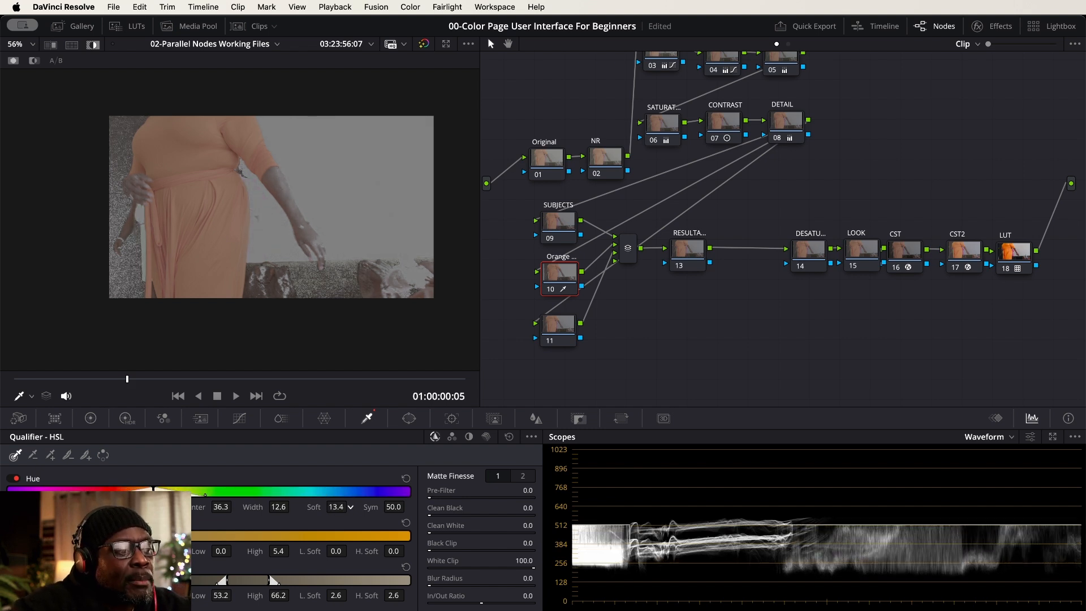
{"action": "left_click_drag", "start_coordinate": [314, 507], "coordinate": [368, 507]}
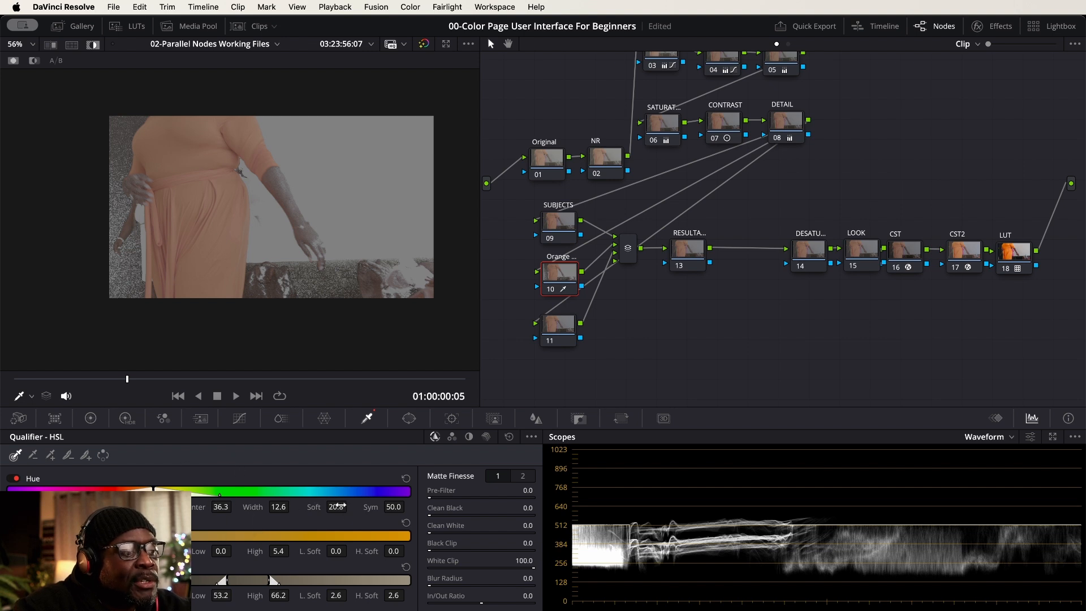
{"action": "left_click_drag", "start_coordinate": [337, 507], "coordinate": [314, 507]}
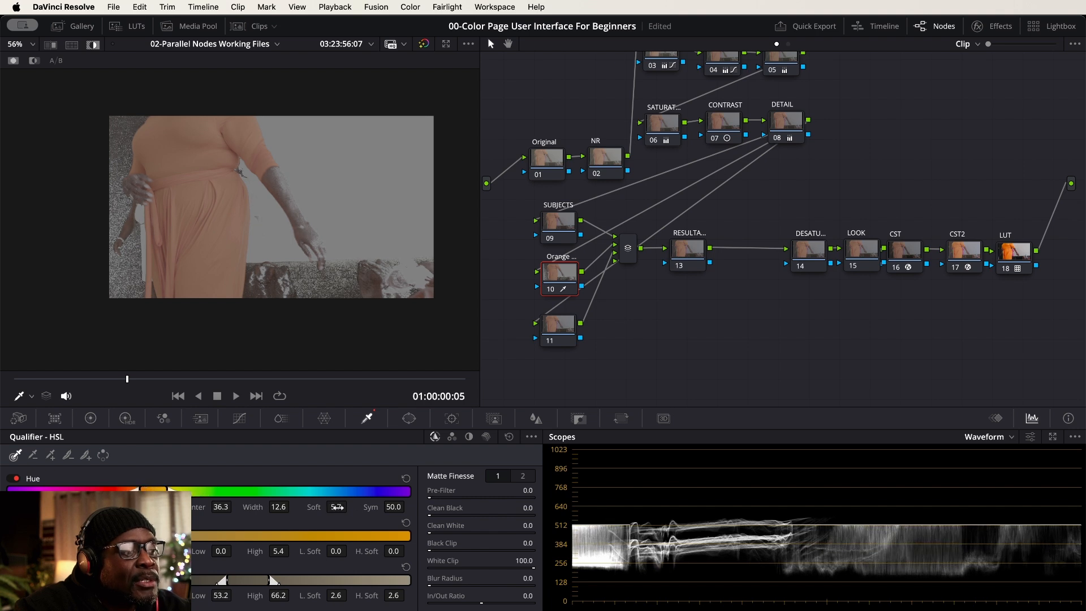
Resample the orange dress with a short stroke across its waist
{"action": "left_click", "coordinate": [189, 142]}
{"action": "mouse_move", "coordinate": [187, 145]}
{"action": "left_mouse_down"}
{"action": "mouse_move", "coordinate": [189, 115]}
{"action": "mouse_move", "coordinate": [183, 138]}
{"action": "mouse_move", "coordinate": [199, 176]}
{"action": "left_mouse_up"}
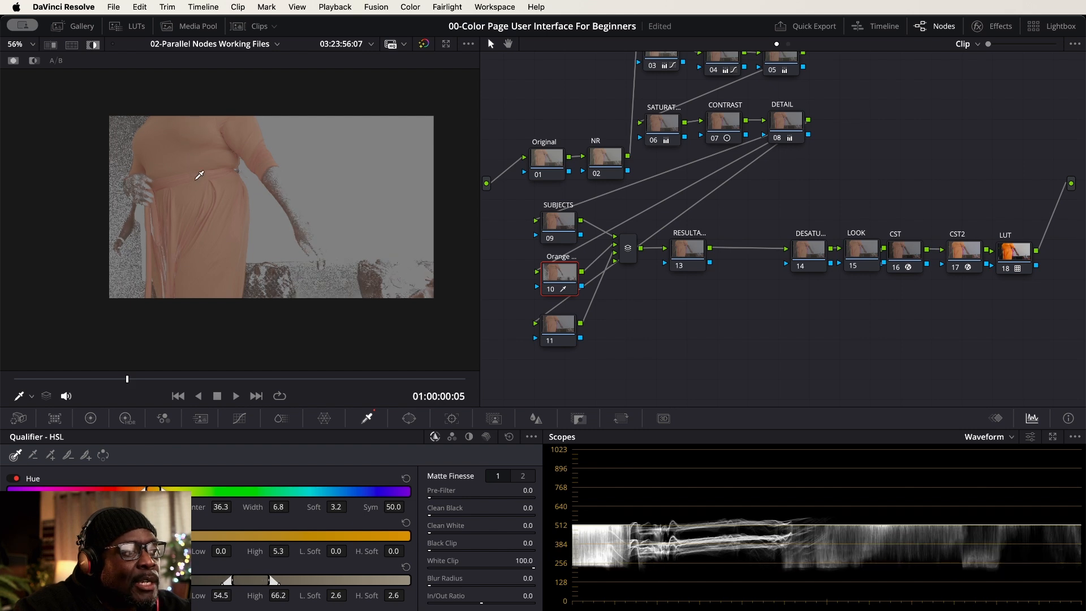
Sample the skin of the arm beside the dress instead, and narrow the hue width to 6.6 before widening it to 8.7
{"action": "left_click", "coordinate": [277, 178]}
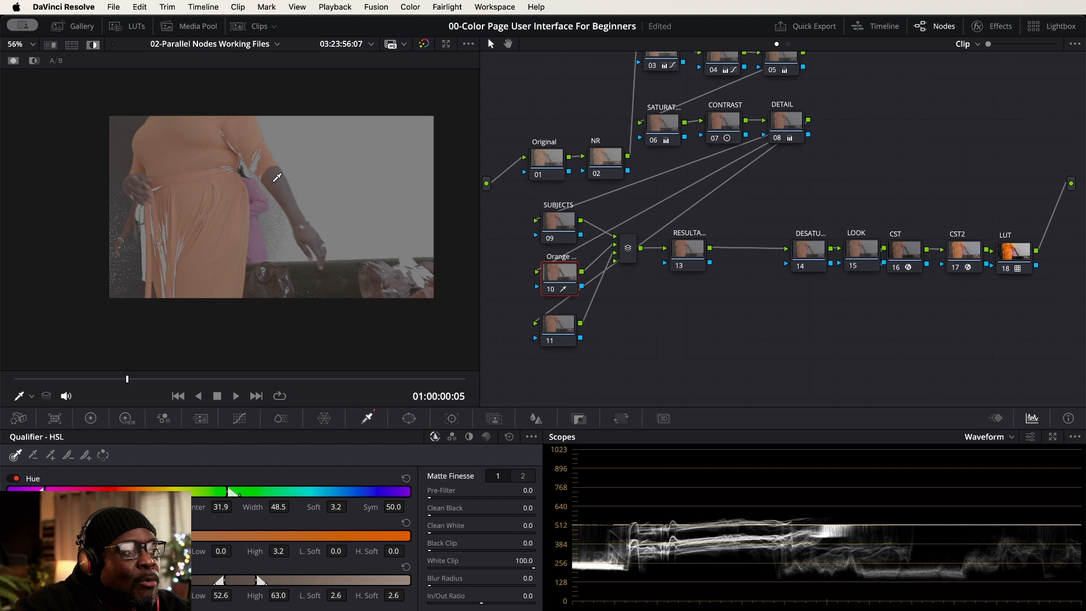
{"action": "mouse_move", "coordinate": [282, 172]}
{"action": "left_mouse_down"}
{"action": "mouse_move", "coordinate": [292, 200]}
{"action": "mouse_move", "coordinate": [280, 174]}
{"action": "left_mouse_up"}
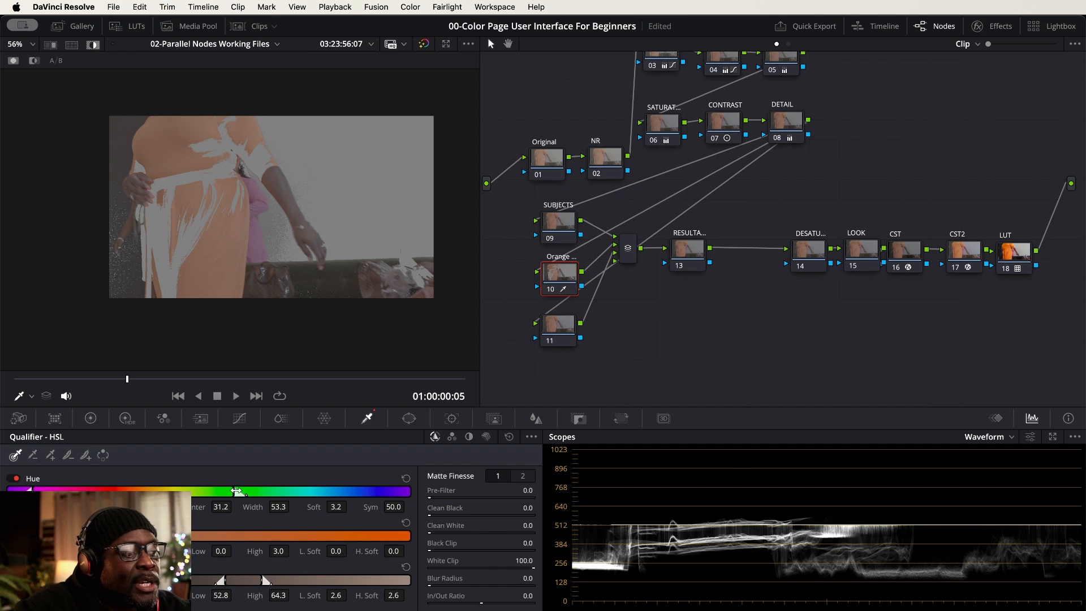
{"action": "left_click_drag", "start_coordinate": [235, 491], "coordinate": [144, 490]}
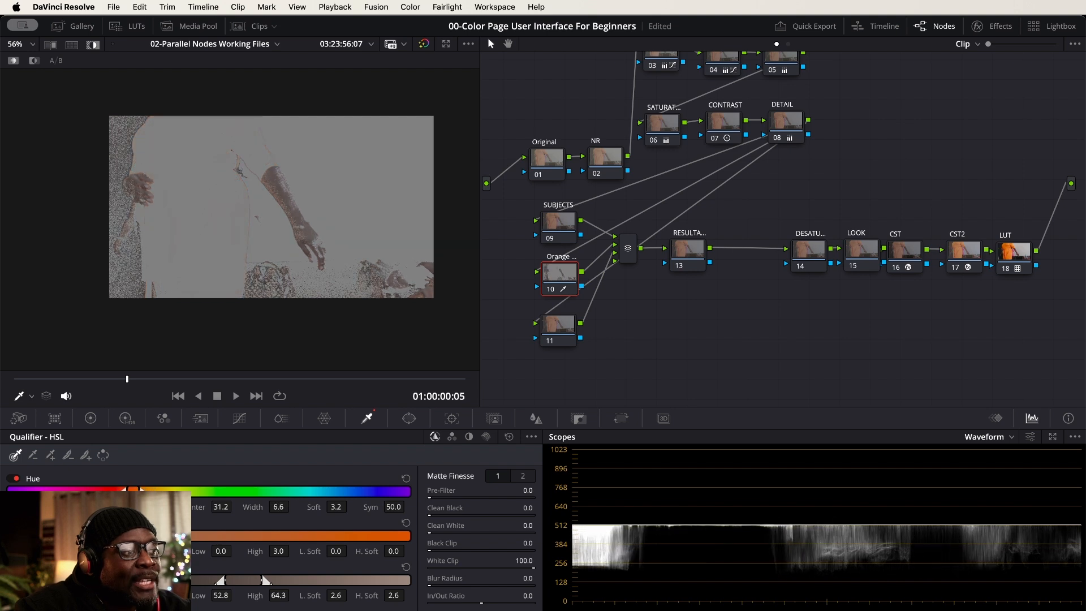
{"action": "left_click_drag", "start_coordinate": [144, 490], "coordinate": [145, 490]}
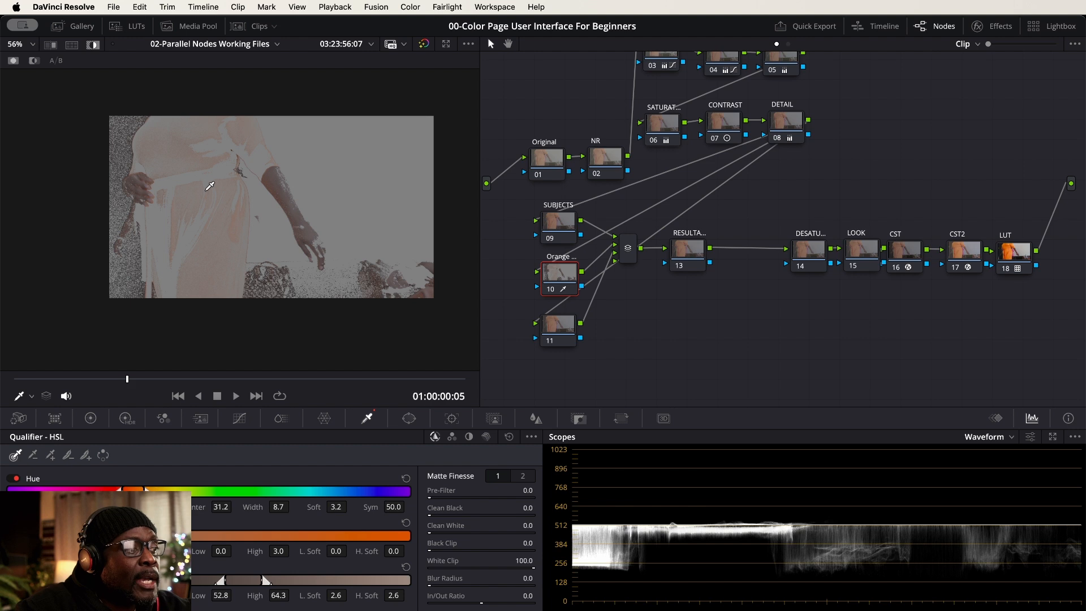
Resample the orange dress with a long stroke down its front, and shift the saturation range to low 1.5 and high 7.1
{"action": "left_click", "coordinate": [188, 144]}
{"action": "mouse_move", "coordinate": [188, 143]}
{"action": "left_mouse_down"}
{"action": "mouse_move", "coordinate": [180, 156]}
{"action": "mouse_move", "coordinate": [193, 184]}
{"action": "mouse_move", "coordinate": [167, 220]}
{"action": "mouse_move", "coordinate": [151, 220]}
{"action": "mouse_move", "coordinate": [175, 221]}
{"action": "left_mouse_up"}
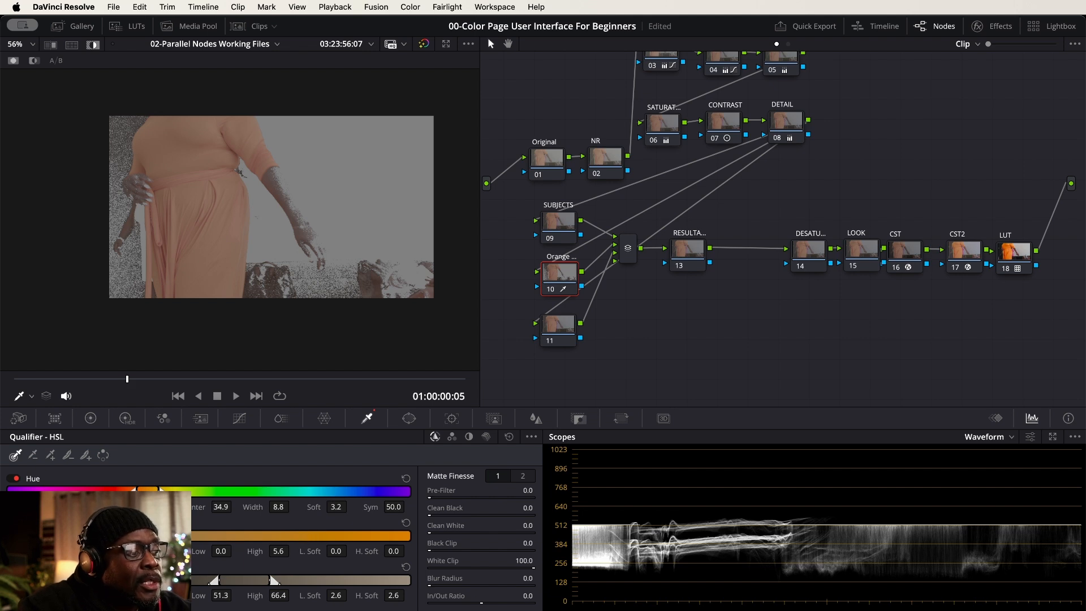
{"action": "mouse_move", "coordinate": [18, 536]}
{"action": "left_mouse_down"}
{"action": "mouse_move", "coordinate": [71, 536]}
{"action": "mouse_move", "coordinate": [28, 536]}
{"action": "left_mouse_up"}
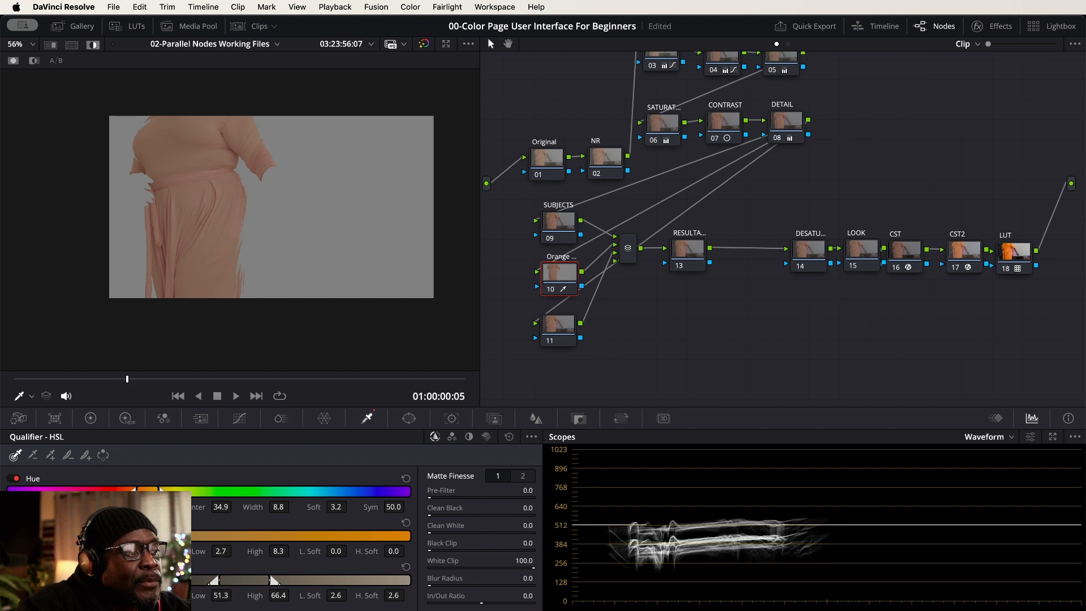
{"action": "left_click_drag", "start_coordinate": [29, 536], "coordinate": [24, 536]}
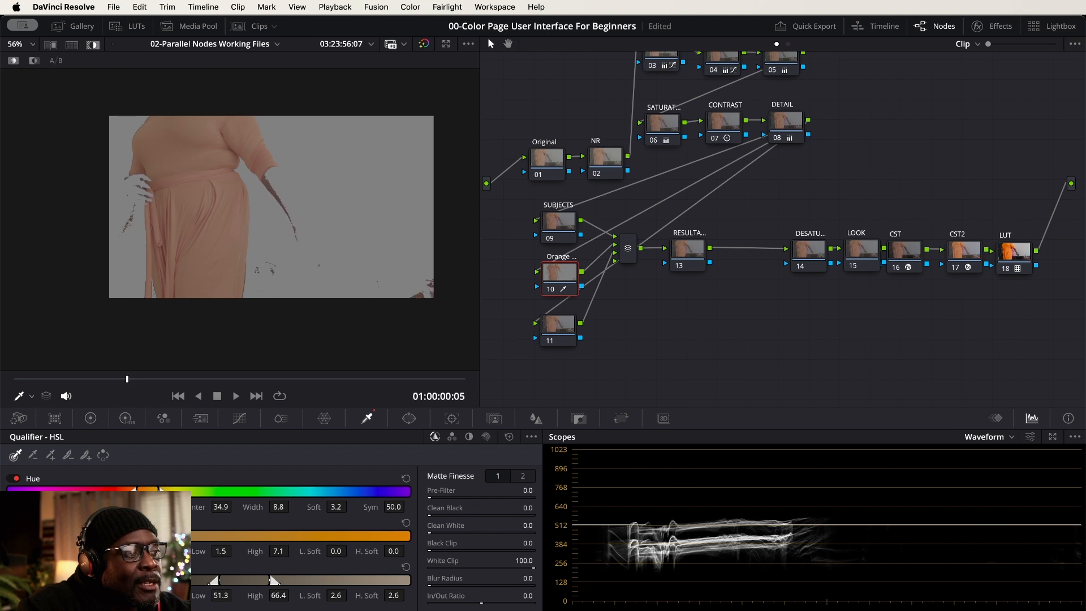
Shift the orange qualifier's saturation range to low 2.4 and high 8.0, and its luminance range to low 50.4 and high 65.5
{"action": "left_click_drag", "start_coordinate": [25, 535], "coordinate": [27, 535]}
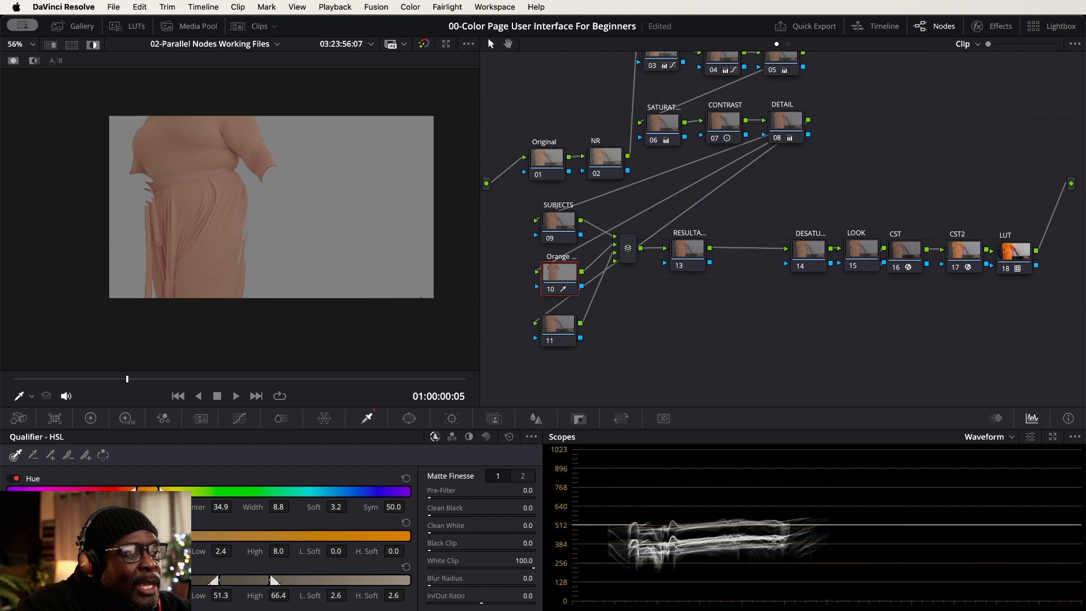
{"action": "left_click_drag", "start_coordinate": [27, 536], "coordinate": [26, 536]}
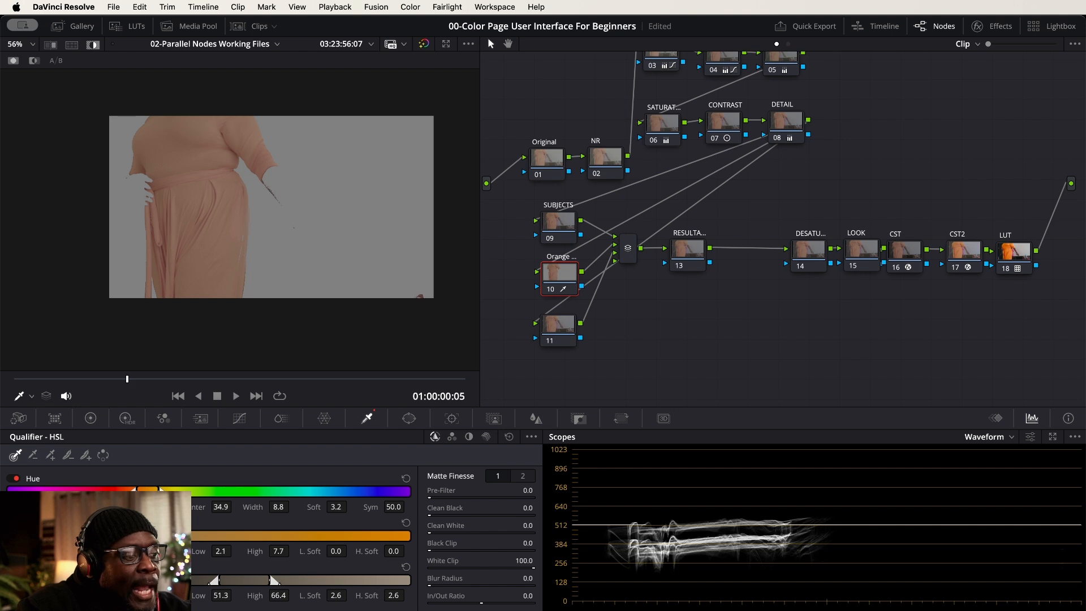
{"action": "left_click_drag", "start_coordinate": [27, 535], "coordinate": [27, 535]}
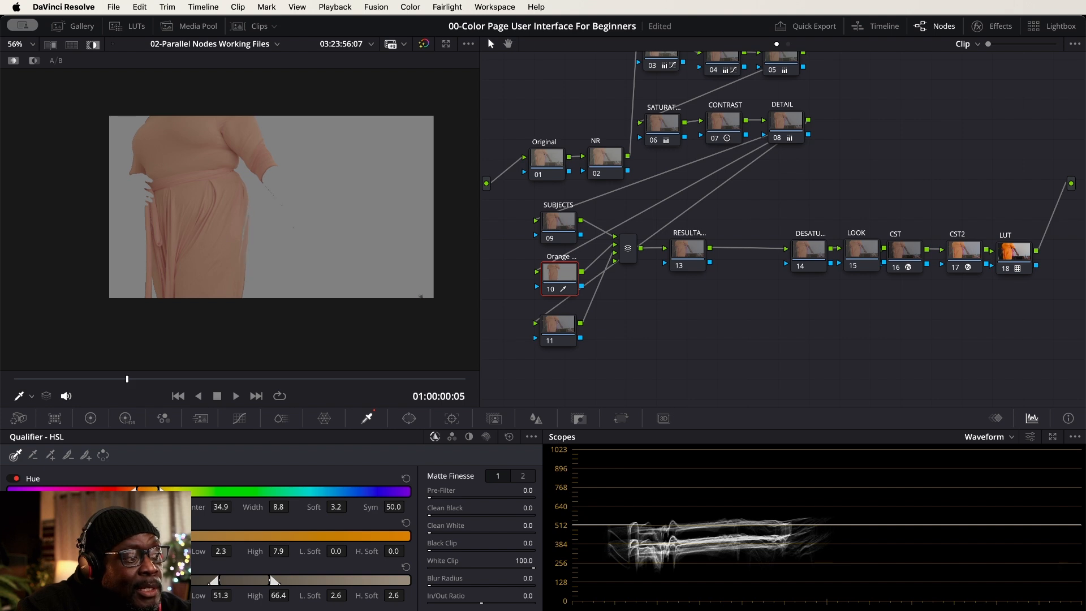
{"action": "left_click_drag", "start_coordinate": [27, 536], "coordinate": [27, 536]}
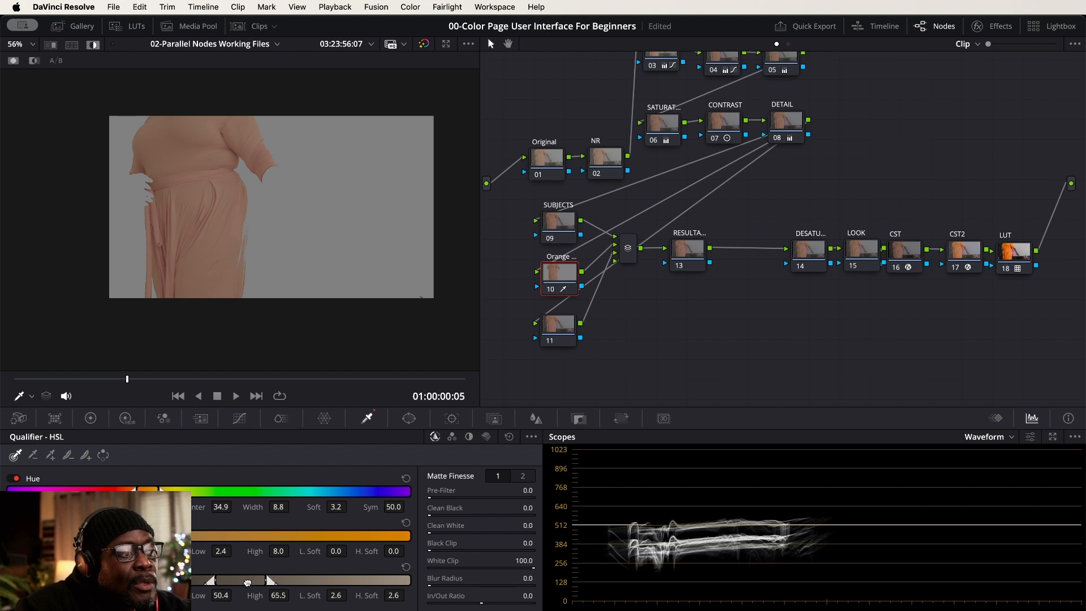
{"action": "left_click_drag", "start_coordinate": [251, 582], "coordinate": [102, 582]}
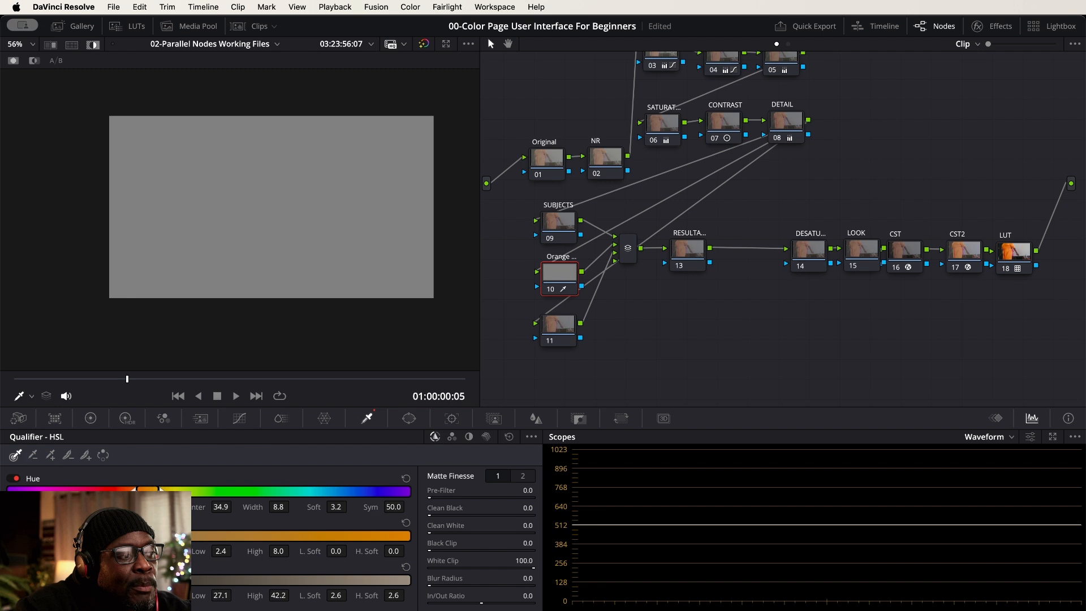
{"action": "left_click_drag", "start_coordinate": [163, 582], "coordinate": [247, 586]}
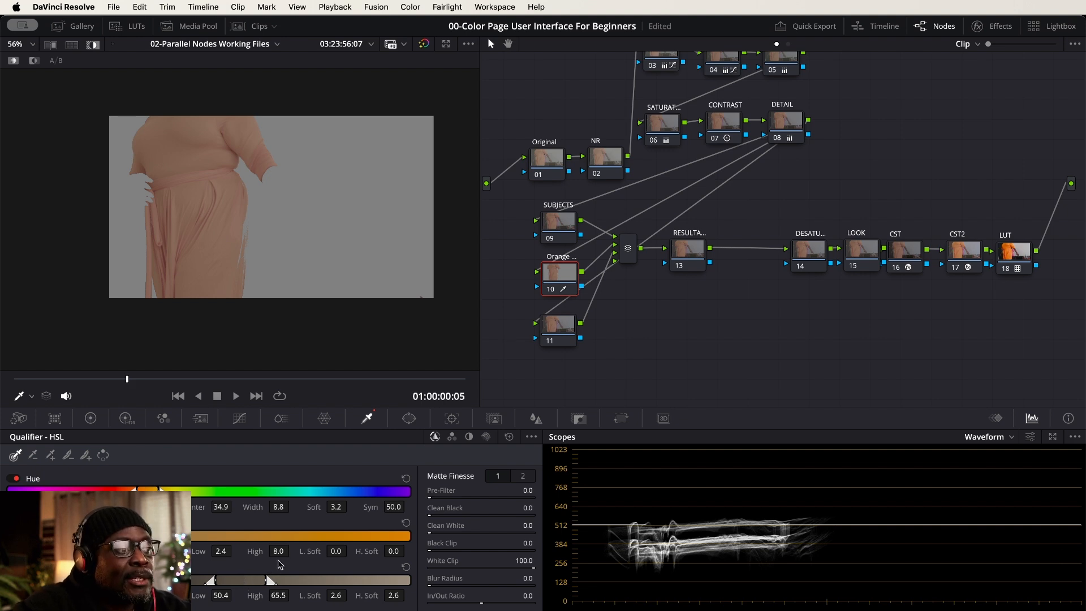
On node 11, sample the pink garment behind the orange dress and narrow the hue range to center 19.8 and width 15.2
{"action": "left_click", "coordinate": [564, 327]}
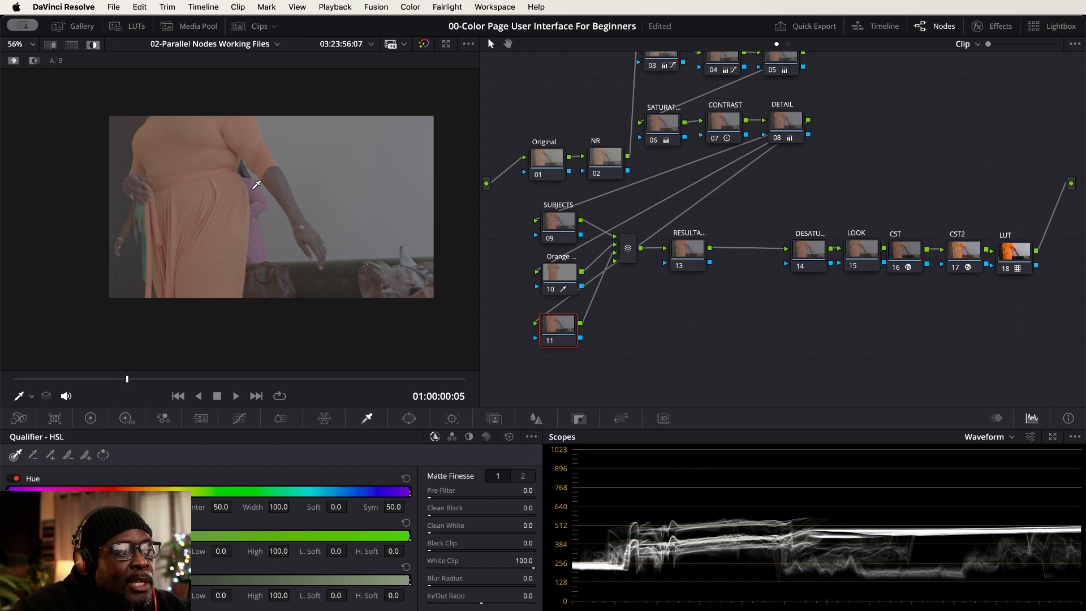
{"action": "left_click_drag", "start_coordinate": [256, 182], "coordinate": [258, 198]}
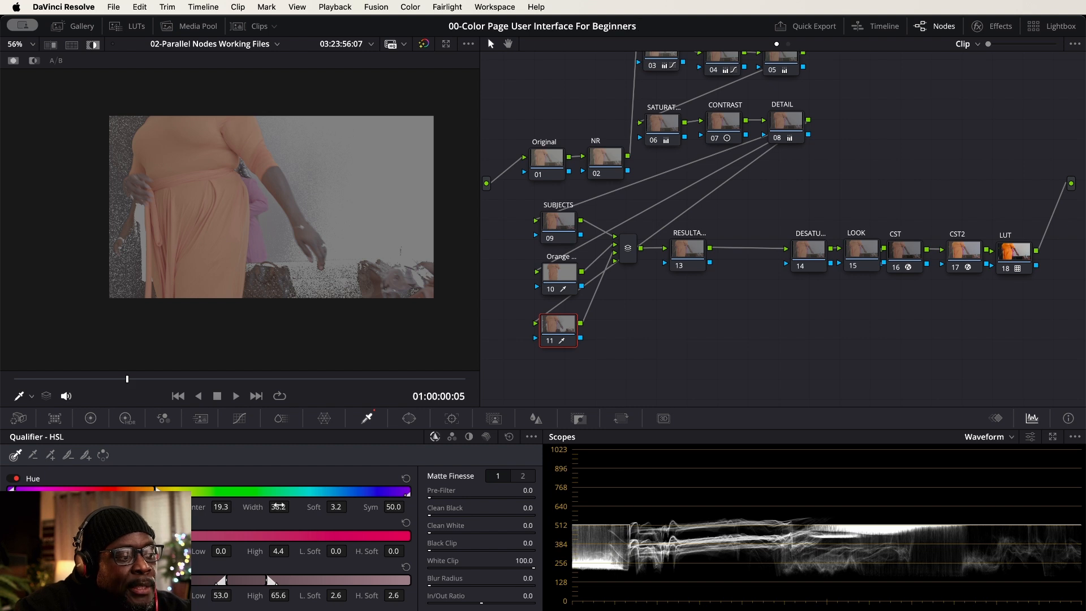
{"action": "left_click_drag", "start_coordinate": [279, 506], "coordinate": [149, 507]}
{"action": "mouse_move", "coordinate": [84, 490]}
{"action": "left_mouse_down"}
{"action": "mouse_move", "coordinate": [53, 490]}
{"action": "mouse_move", "coordinate": [85, 490]}
{"action": "left_mouse_up"}
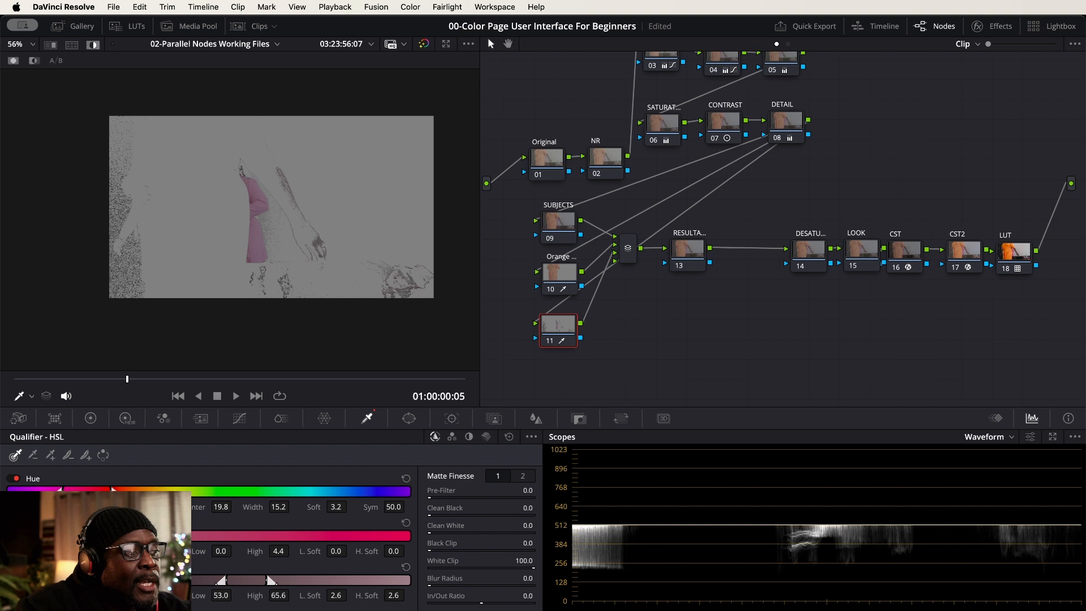
Shift the pink qualifier's saturation range to low 0.8 and high 5.1, and its luminance range to low 55.4 and high 67.9
{"action": "left_click_drag", "start_coordinate": [16, 536], "coordinate": [20, 536]}
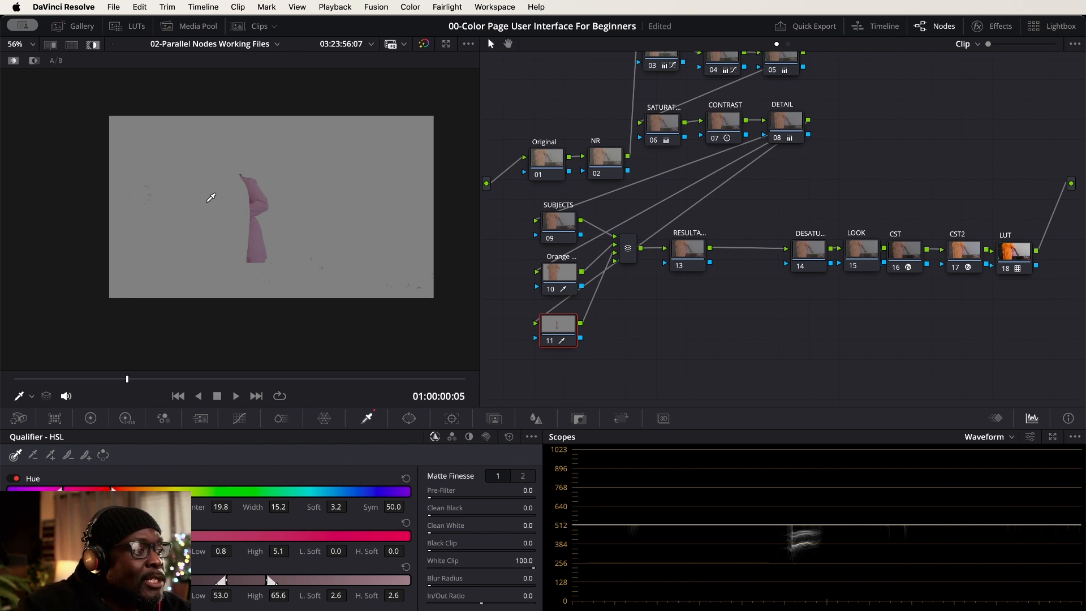
{"action": "scroll", "coordinate": [243, 212], "scroll_direction": "up", "scroll_amount": 5}
{"action": "scroll", "coordinate": [332, 194], "scroll_direction": "up", "scroll_amount": 4}
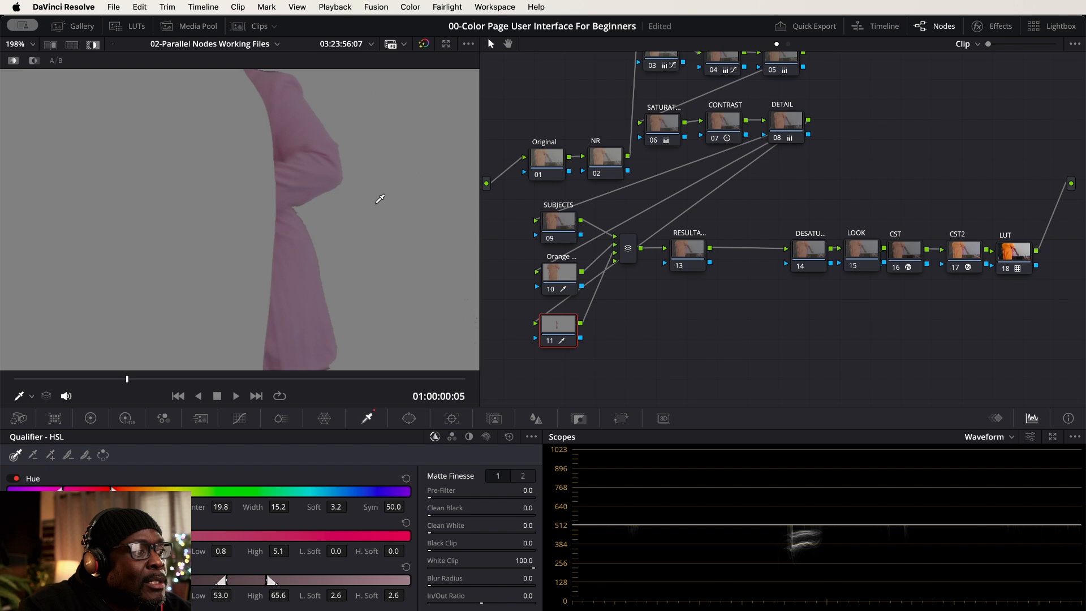
{"action": "scroll", "coordinate": [386, 197], "scroll_direction": "down", "scroll_amount": 1}
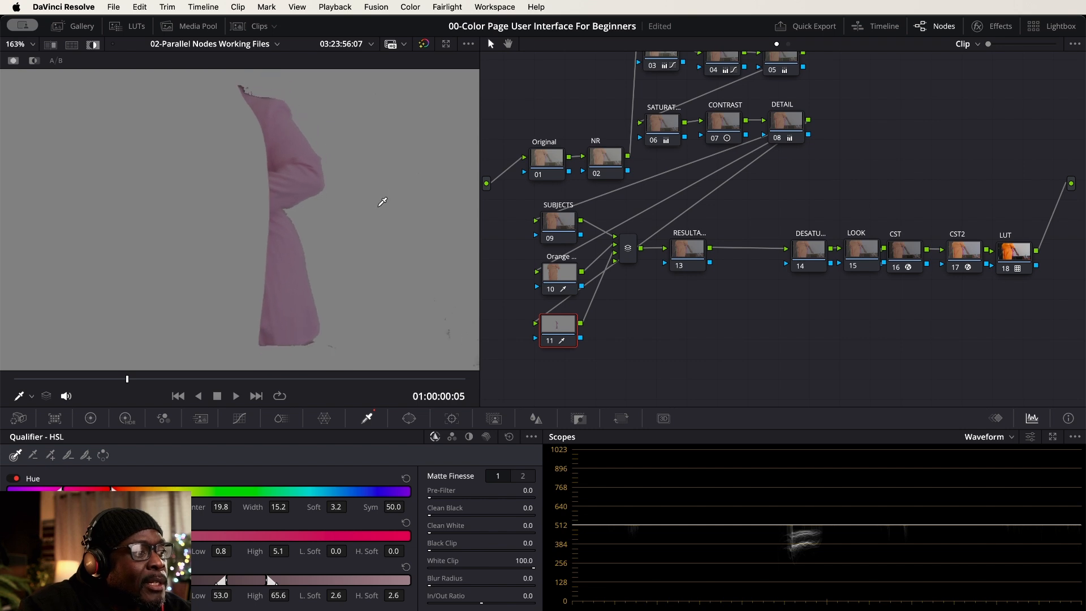
{"action": "left_click_drag", "start_coordinate": [382, 202], "coordinate": [350, 212]}
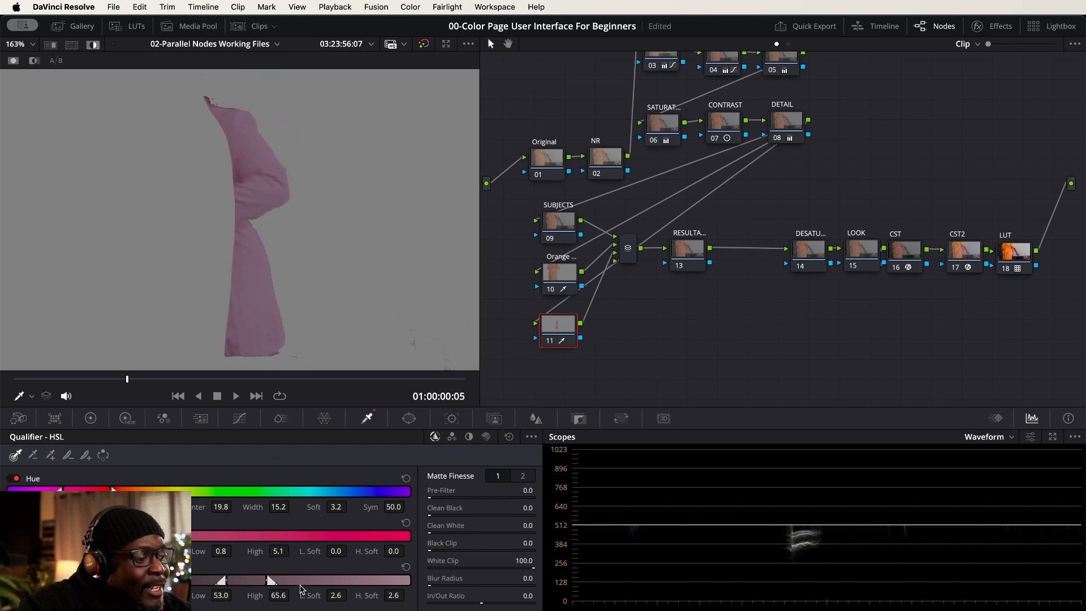
{"action": "mouse_move", "coordinate": [252, 581]}
{"action": "left_mouse_down"}
{"action": "mouse_move", "coordinate": [242, 580]}
{"action": "mouse_move", "coordinate": [263, 579]}
{"action": "left_mouse_up"}
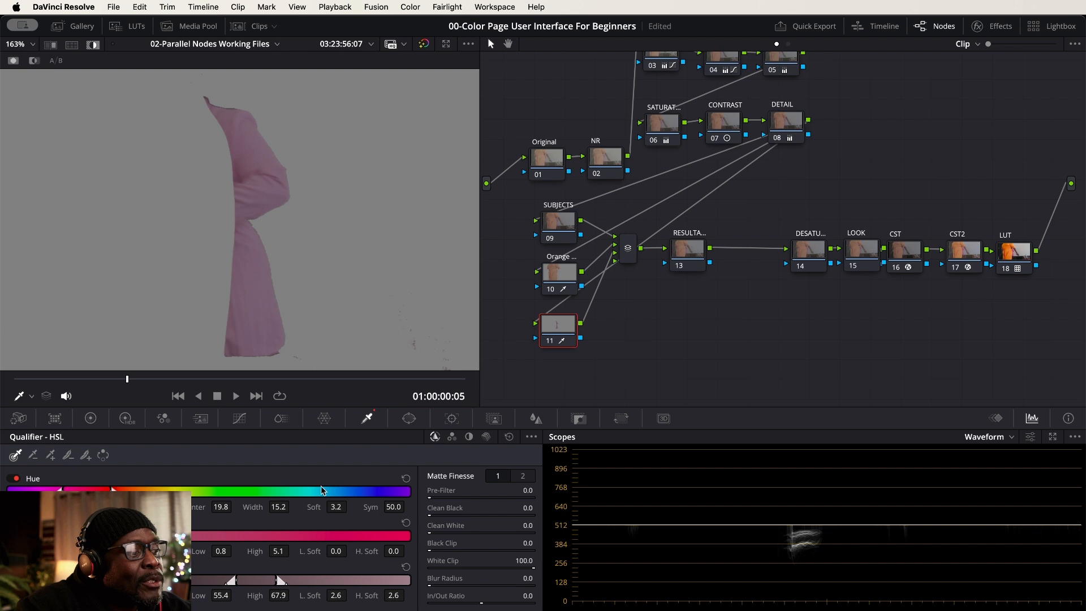
Refine the Orange node's matte with clean black 12.5, blur radius 31.0 and denoise 15.9
{"action": "left_click", "coordinate": [565, 273]}
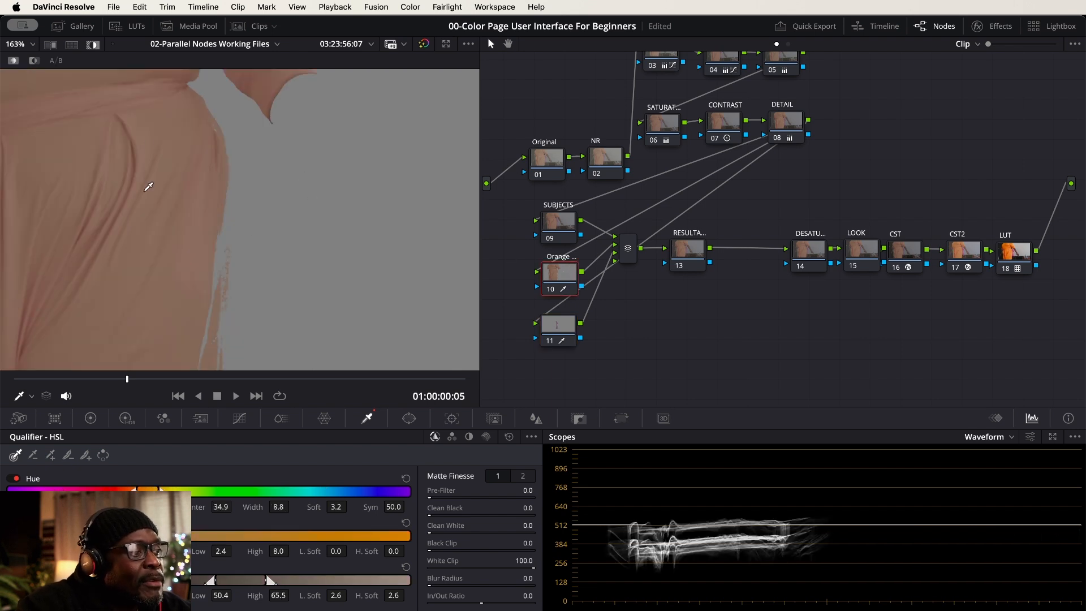
{"action": "scroll", "coordinate": [160, 192], "scroll_direction": "down", "scroll_amount": 2}
{"action": "scroll", "coordinate": [161, 193], "scroll_direction": "down", "scroll_amount": 2}
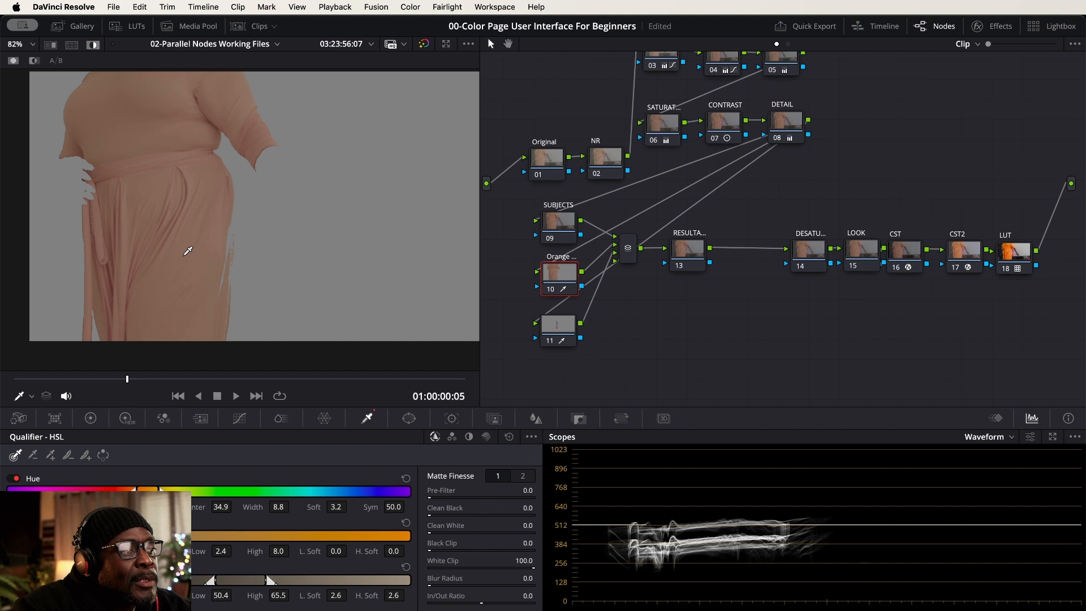
{"action": "scroll", "coordinate": [187, 250], "scroll_direction": "down", "scroll_amount": 1}
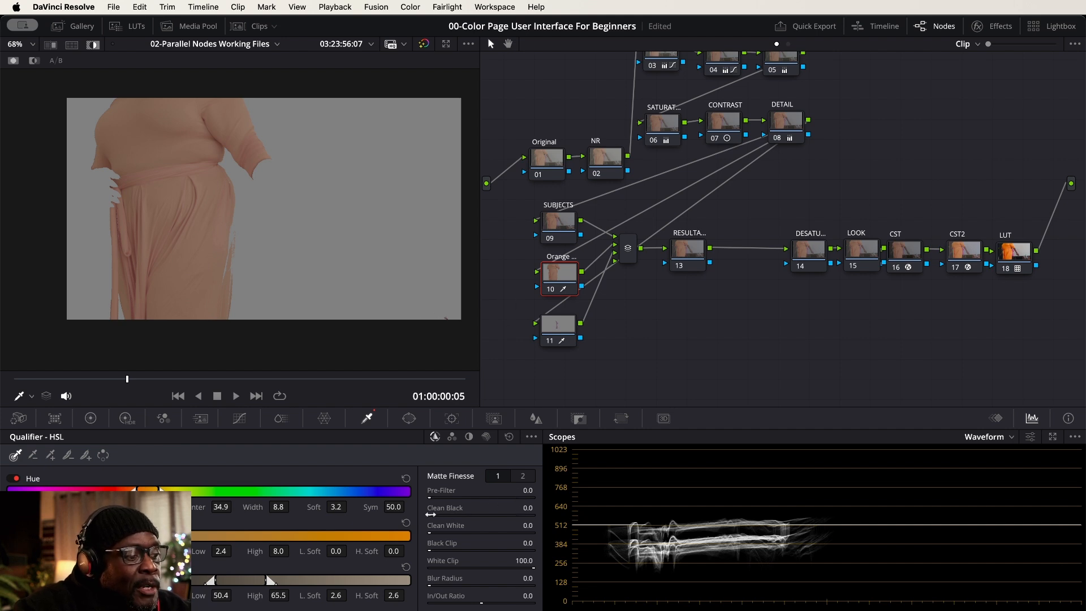
{"action": "scroll", "coordinate": [231, 191], "scroll_direction": "up", "scroll_amount": 1}
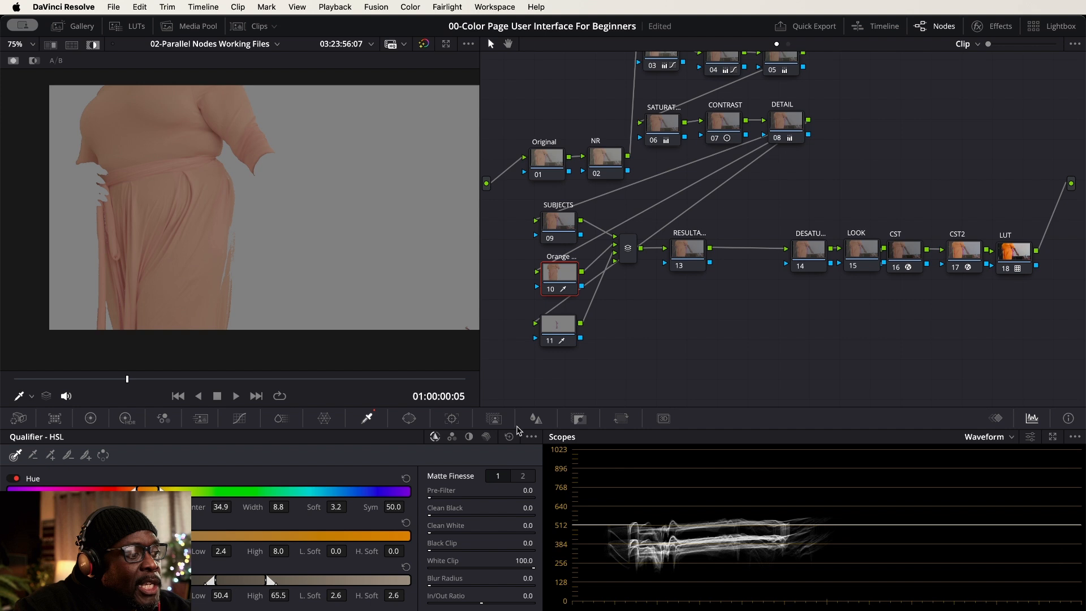
{"action": "left_click_drag", "start_coordinate": [430, 513], "coordinate": [433, 513]}
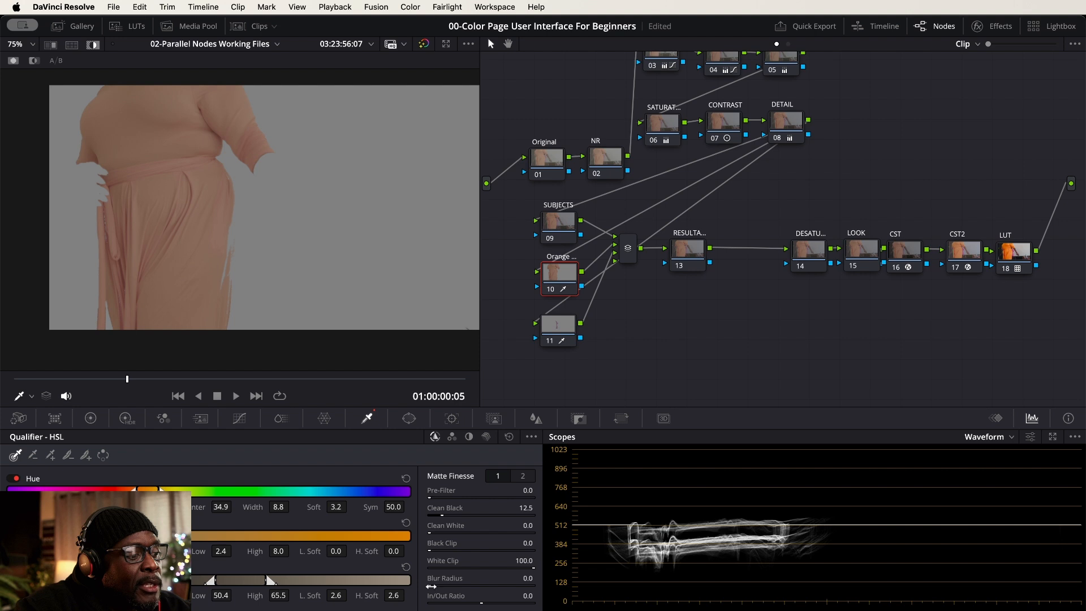
{"action": "left_click_drag", "start_coordinate": [432, 586], "coordinate": [436, 586]}
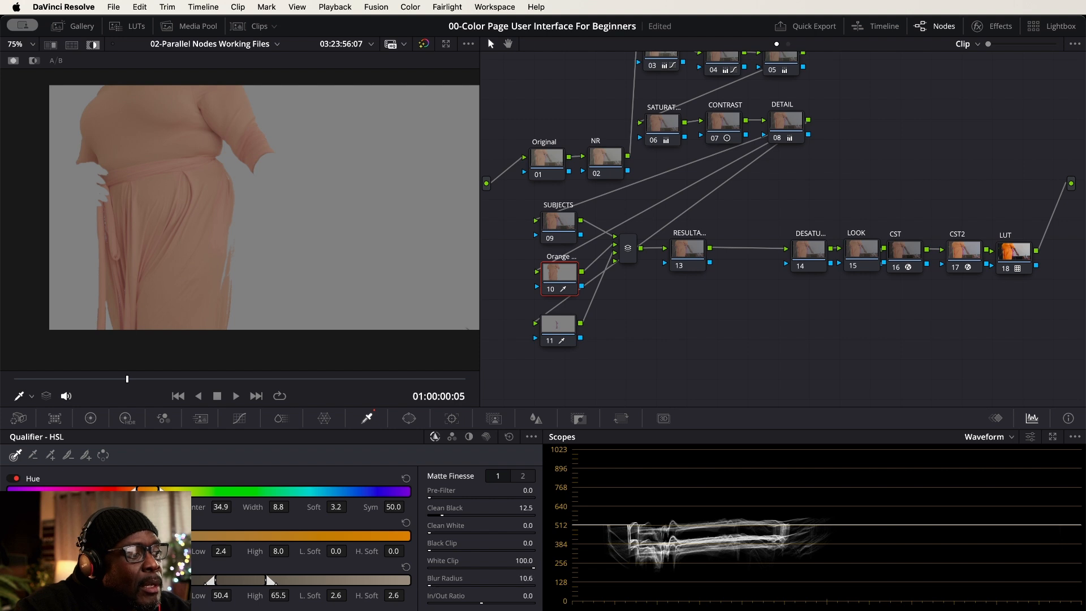
{"action": "left_click_drag", "start_coordinate": [449, 586], "coordinate": [454, 586]}
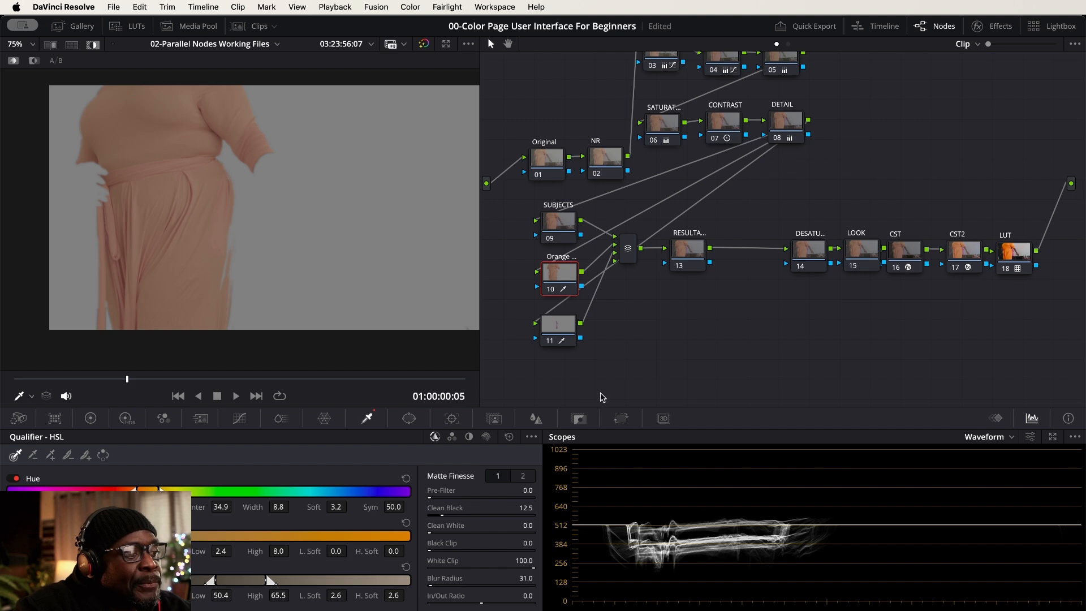
{"action": "left_click", "coordinate": [523, 478]}
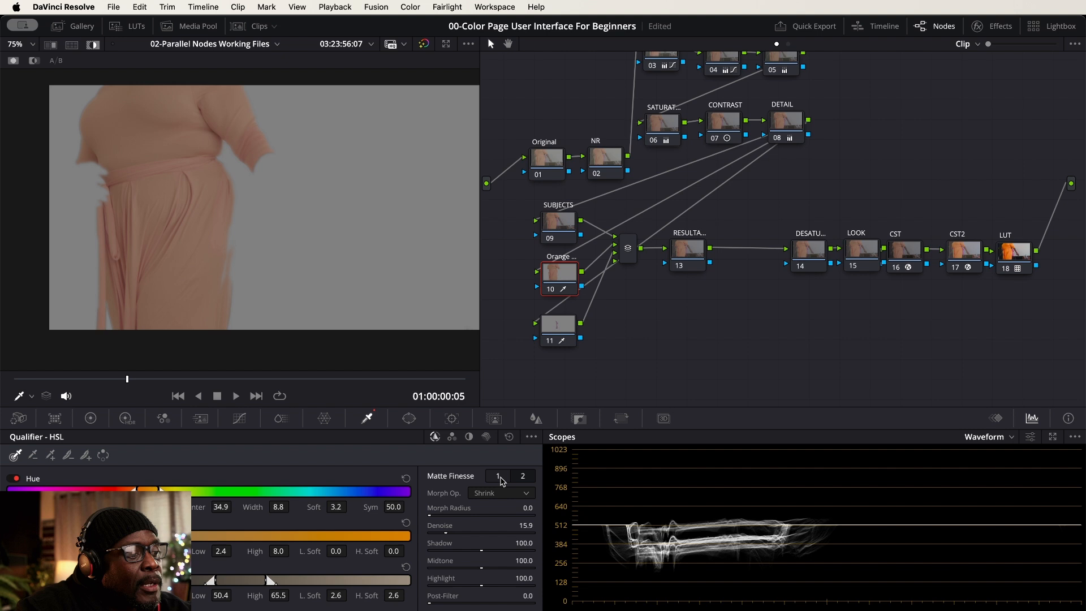
Refine the pink matte on node 11 with denoise 10.6, clean black 10.4 and clean white 7.9
{"action": "left_click", "coordinate": [563, 328]}
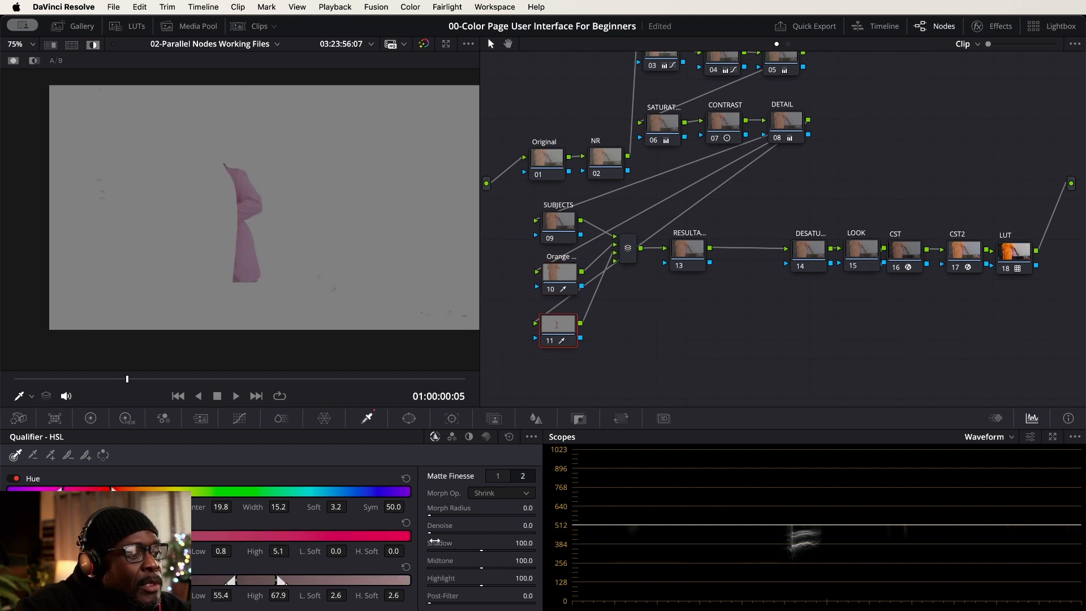
{"action": "left_click_drag", "start_coordinate": [430, 533], "coordinate": [439, 532]}
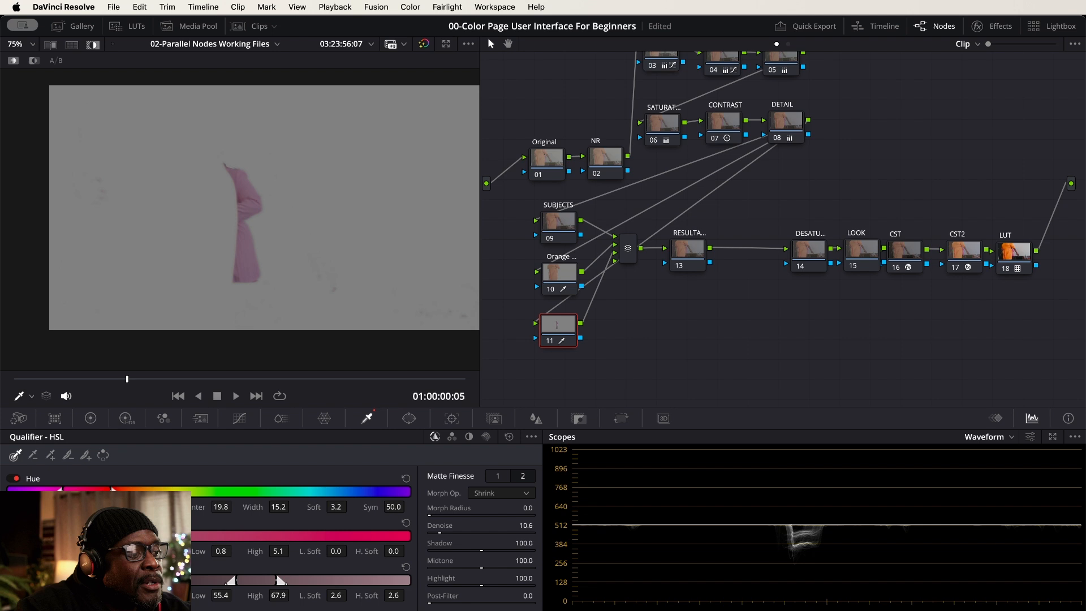
{"action": "left_click", "coordinate": [498, 476]}
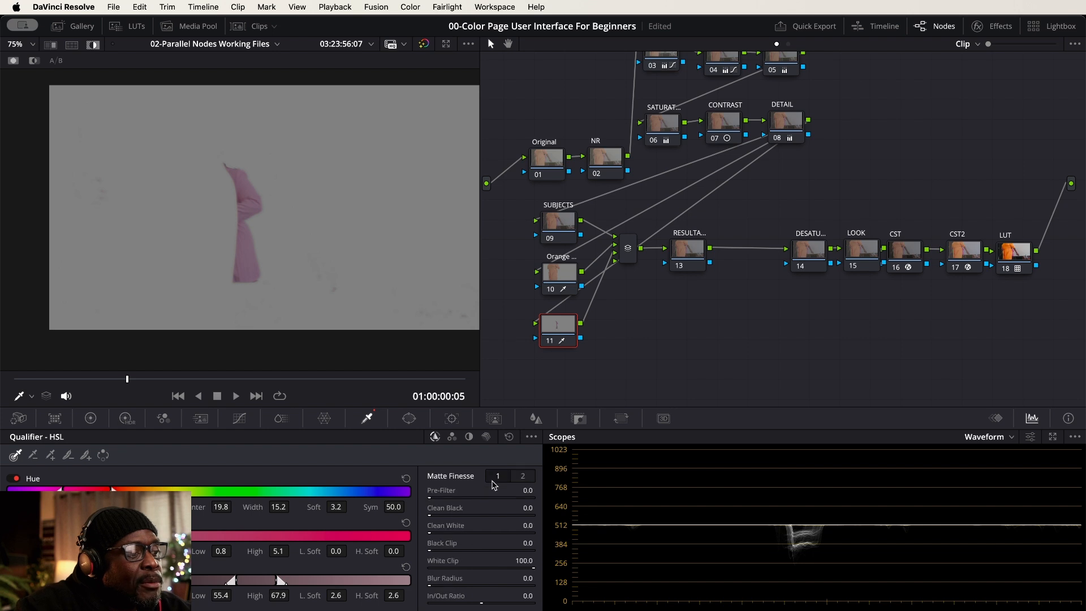
{"action": "left_click_drag", "start_coordinate": [430, 515], "coordinate": [434, 515]}
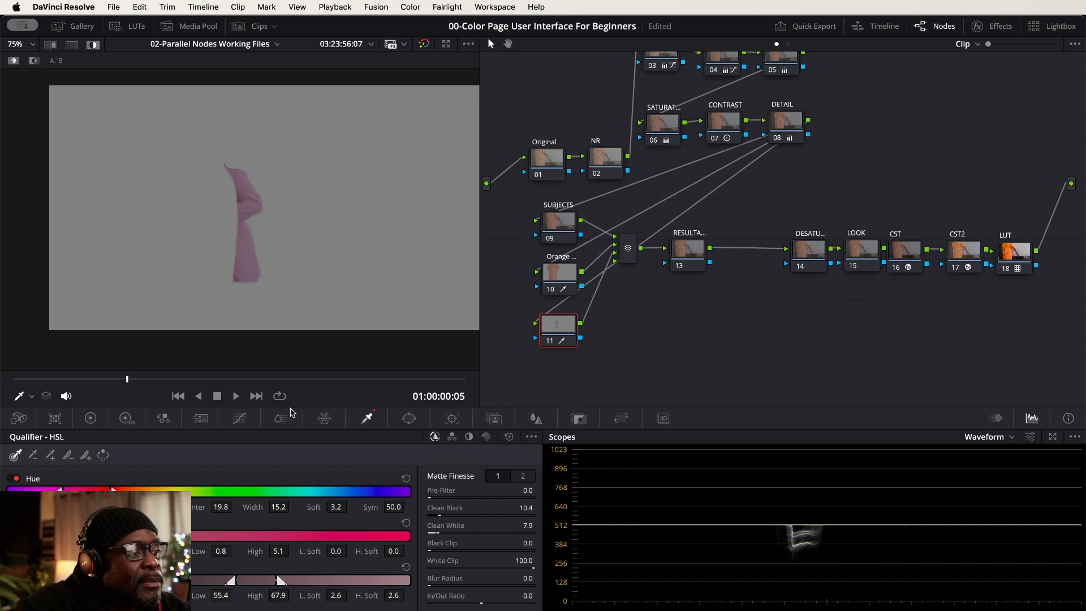
Review the Orange, SUBJECTS and resultant nodes in turn, and turn off the highlight view to show the full graded image
{"action": "left_click", "coordinate": [560, 276]}
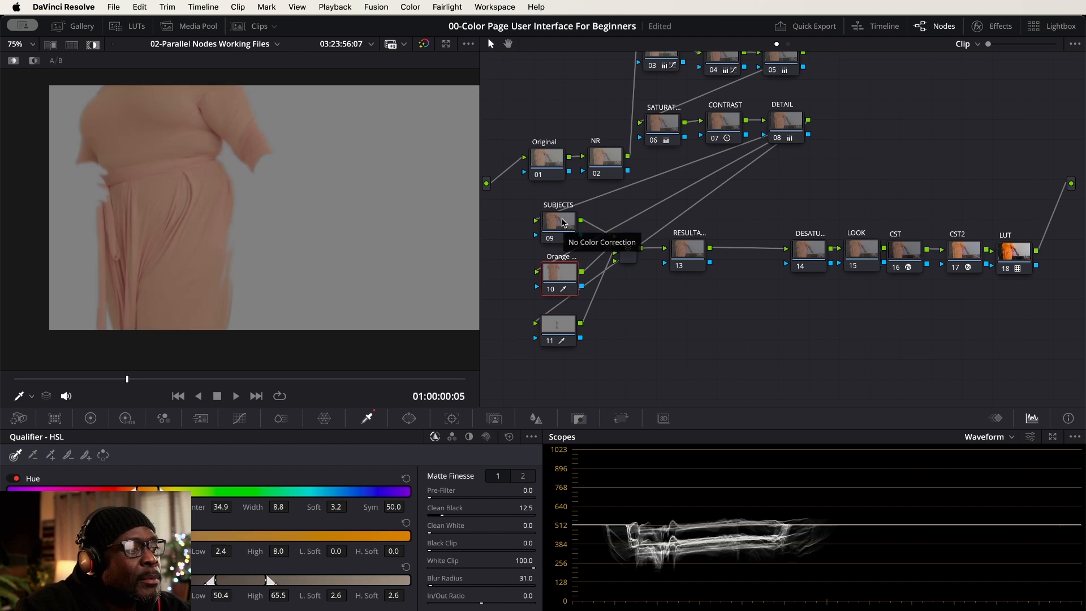
{"action": "left_click", "coordinate": [563, 222]}
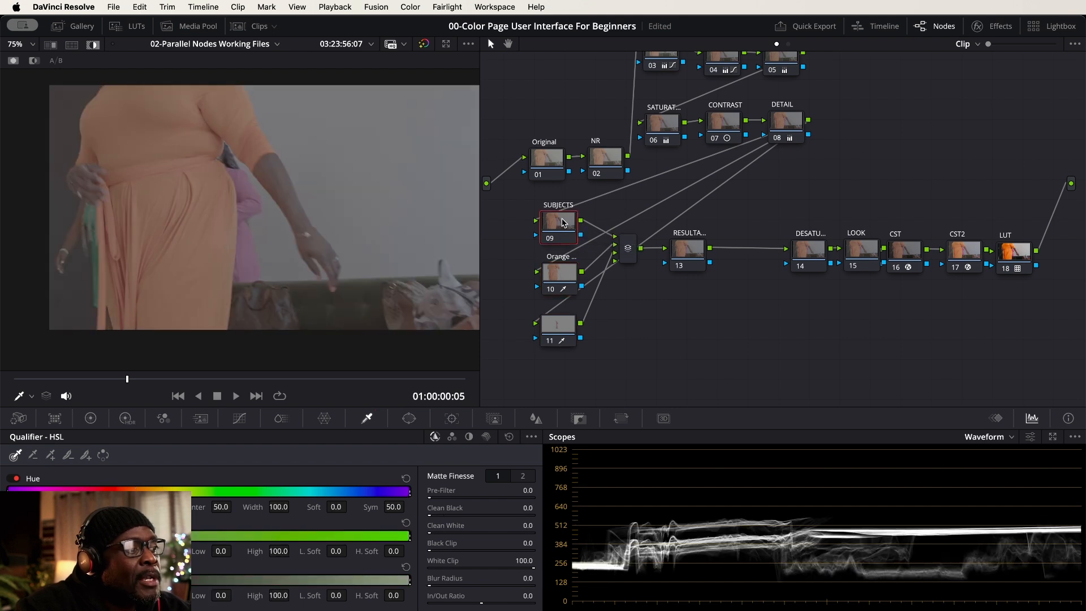
{"action": "left_click", "coordinate": [696, 253]}
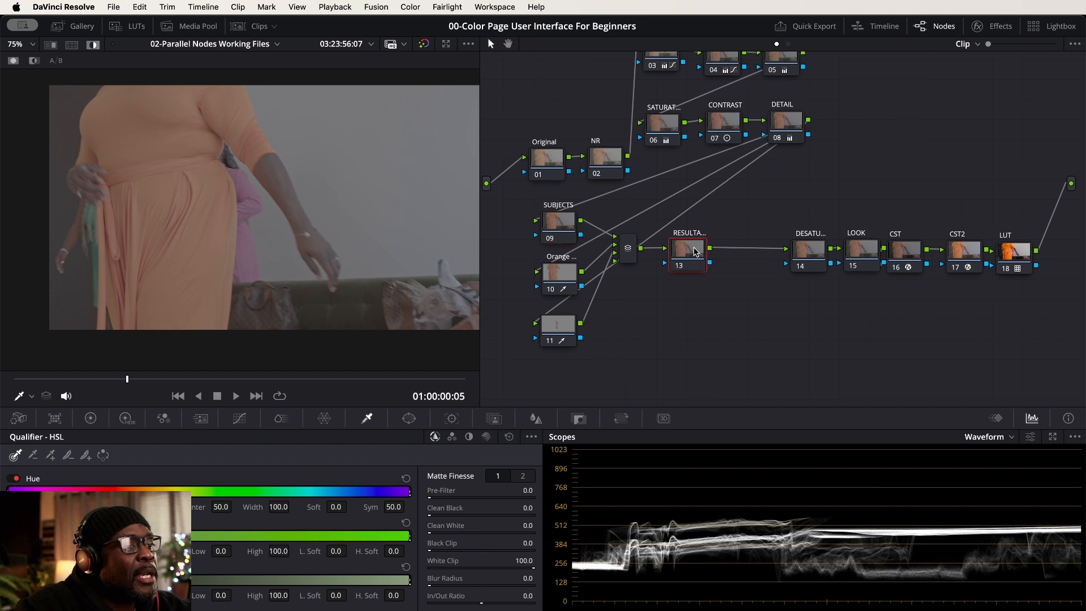
{"action": "left_click", "coordinate": [94, 47]}
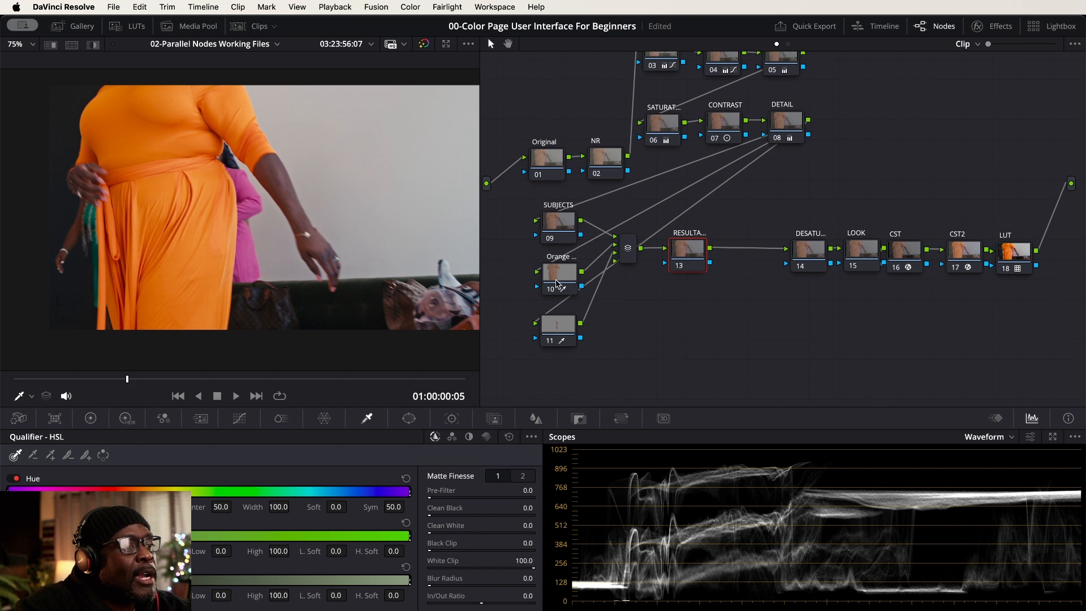
Bring up the Primaries color wheels for the parallel nodes and switch the scope to Parade, ending on the SUBJECTS node
{"action": "left_click", "coordinate": [560, 281]}
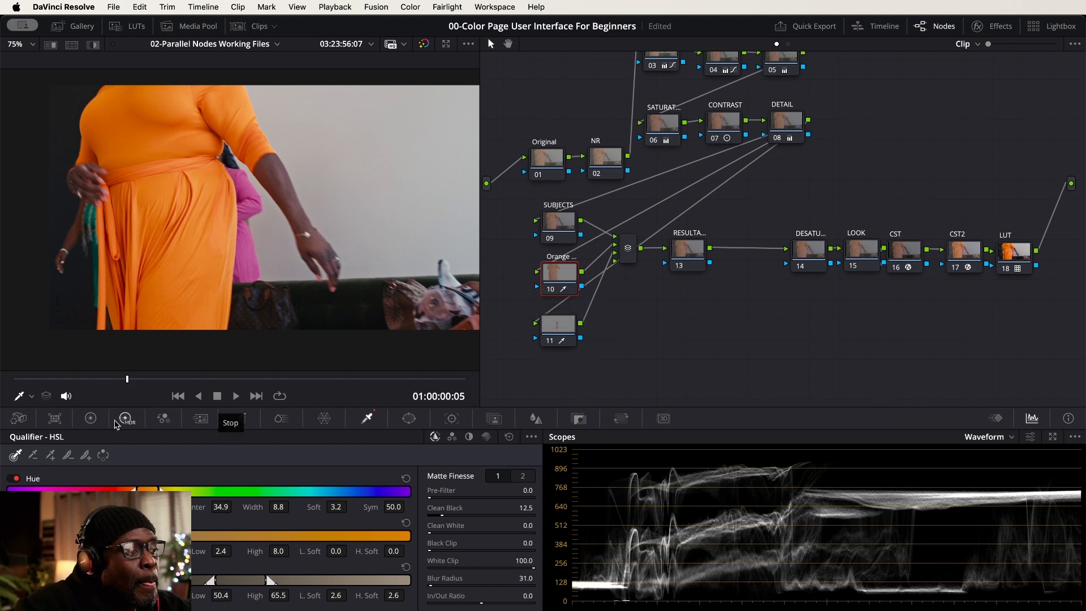
{"action": "left_click", "coordinate": [91, 418]}
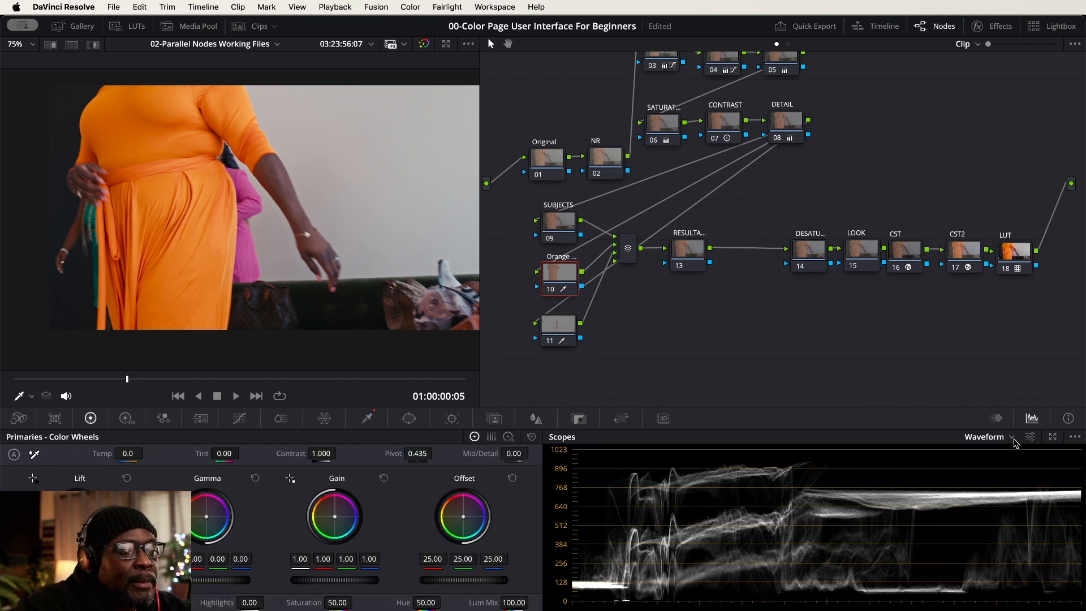
{"action": "left_click", "coordinate": [1012, 438]}
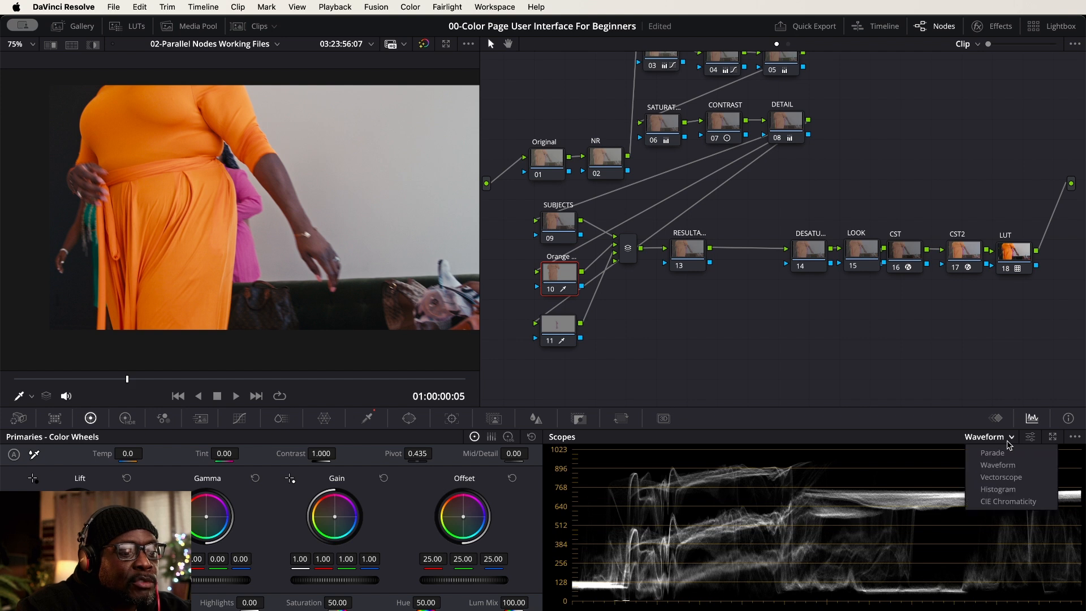
{"action": "left_click", "coordinate": [1002, 453]}
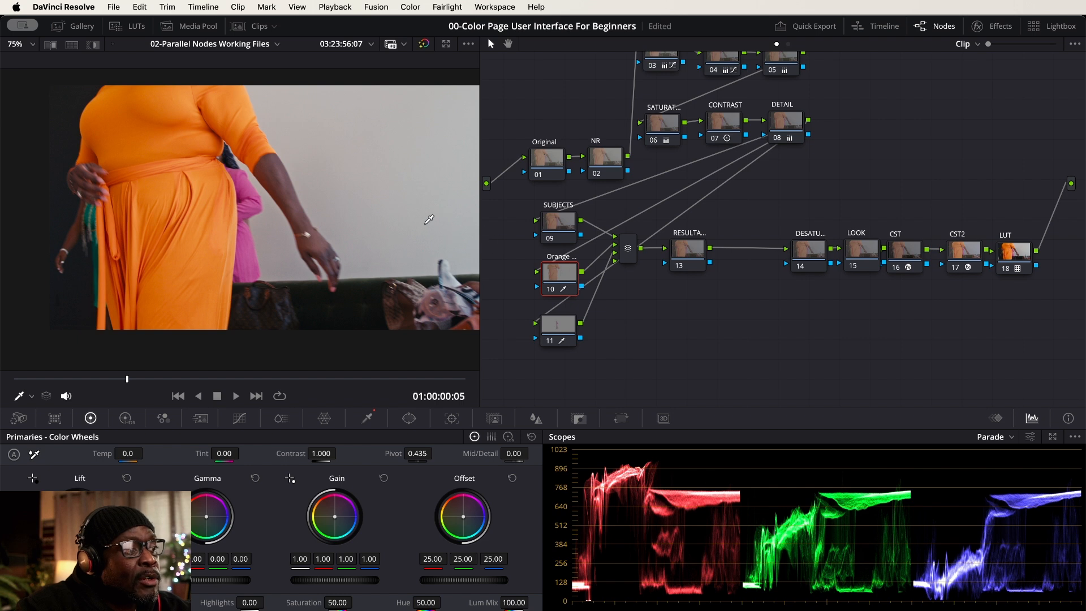
{"action": "left_click", "coordinate": [557, 229]}
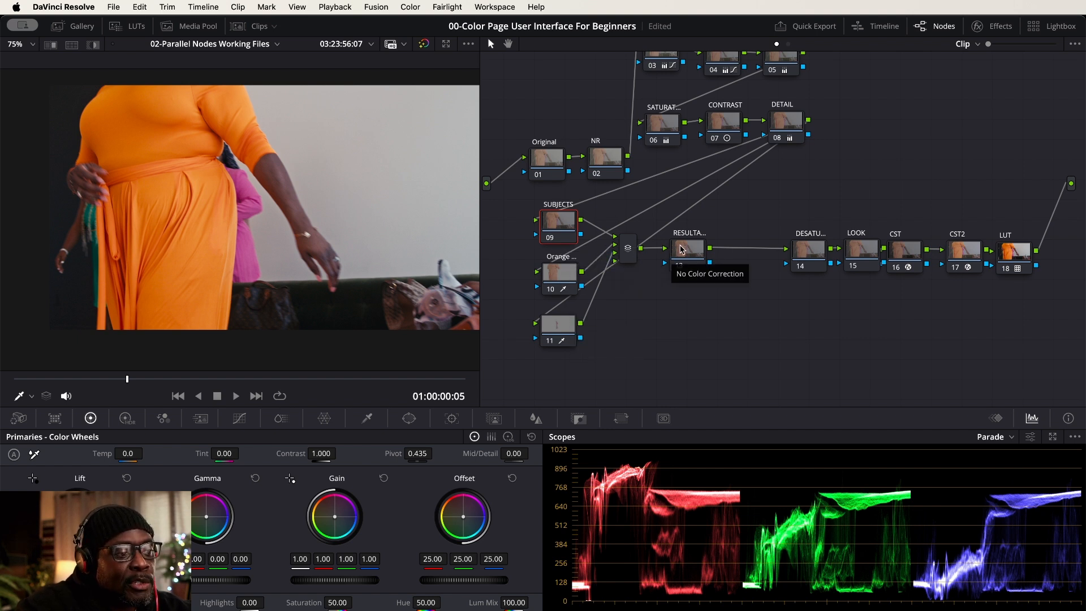
Shift the hue of the orange dress on the Orange node, trying 19.60 and settling on 43.60
{"action": "left_click", "coordinate": [689, 250]}
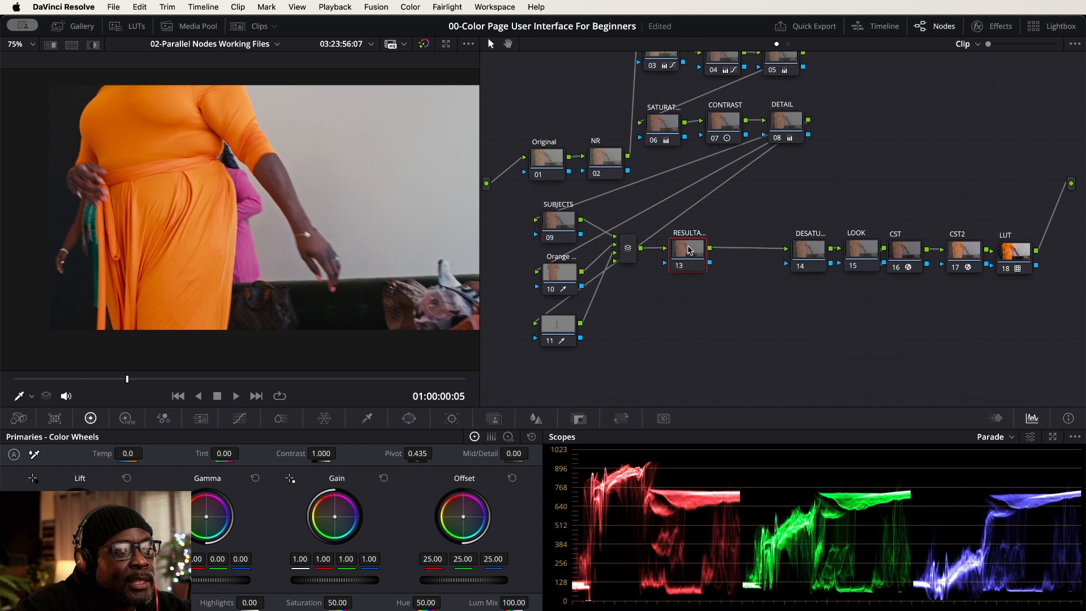
{"action": "left_click", "coordinate": [557, 276]}
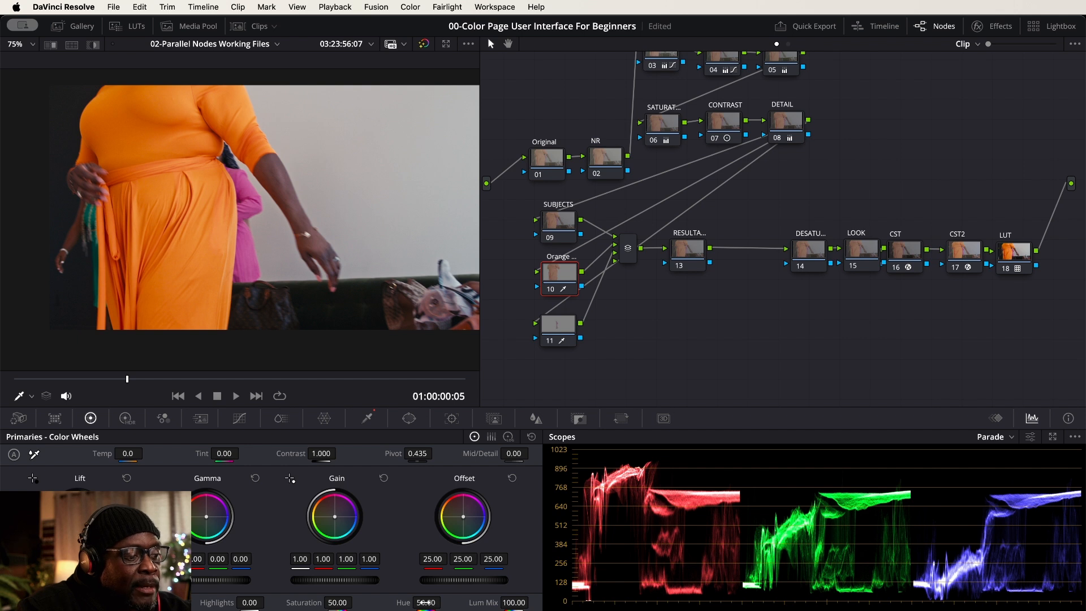
{"action": "left_click_drag", "start_coordinate": [426, 602], "coordinate": [327, 602]}
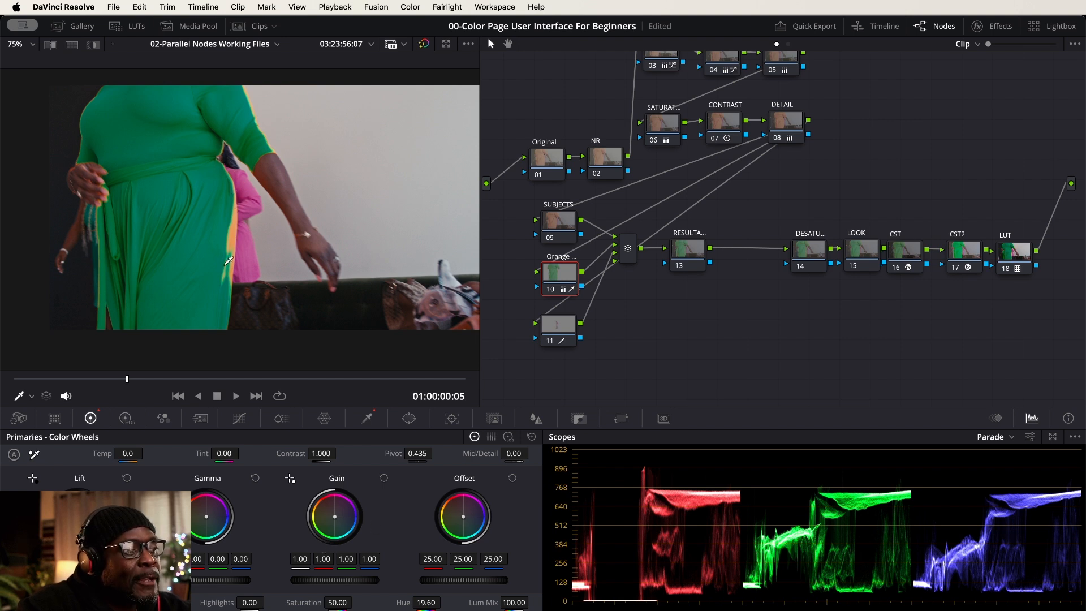
{"action": "scroll", "coordinate": [236, 202], "scroll_direction": "up", "scroll_amount": 1}
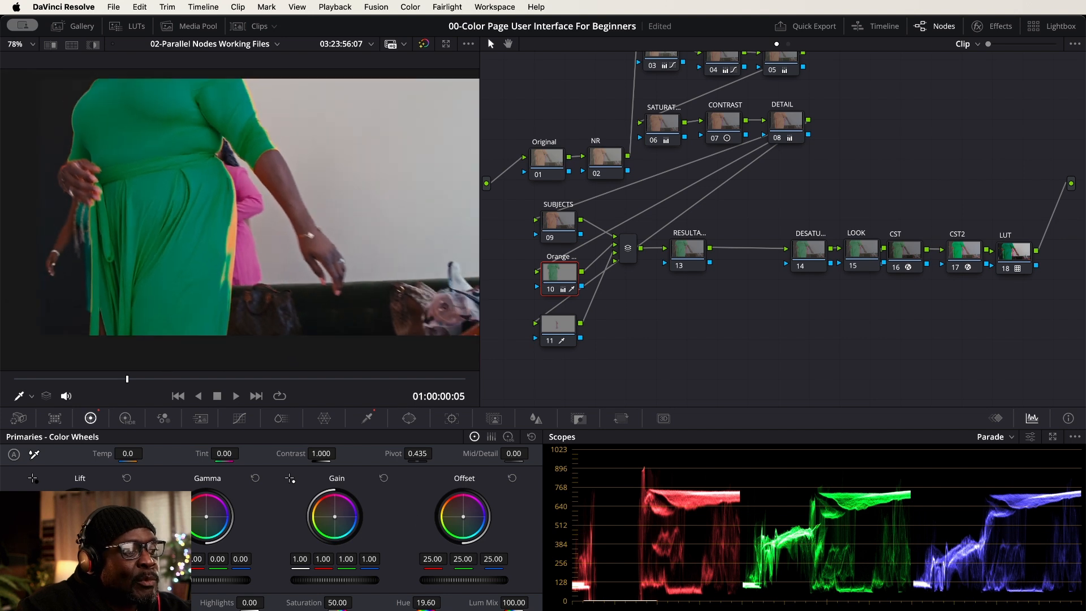
{"action": "left_click_drag", "start_coordinate": [425, 603], "coordinate": [445, 602]}
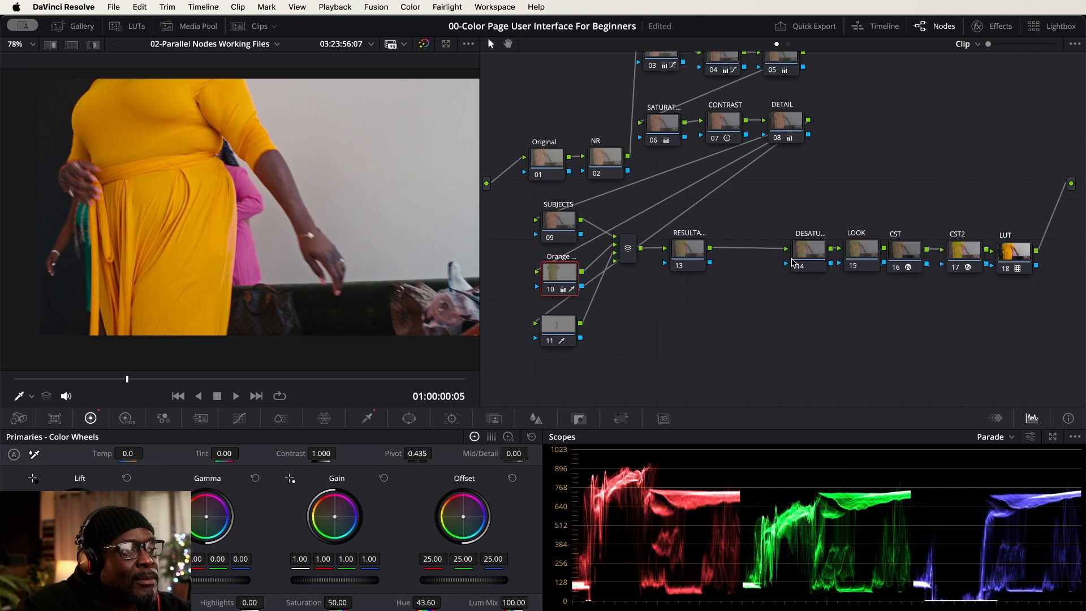
Set the hue of the pink garment's qualified area on node 11 to 77.60
{"action": "left_click", "coordinate": [563, 226]}
{"action": "left_click", "coordinate": [557, 332]}
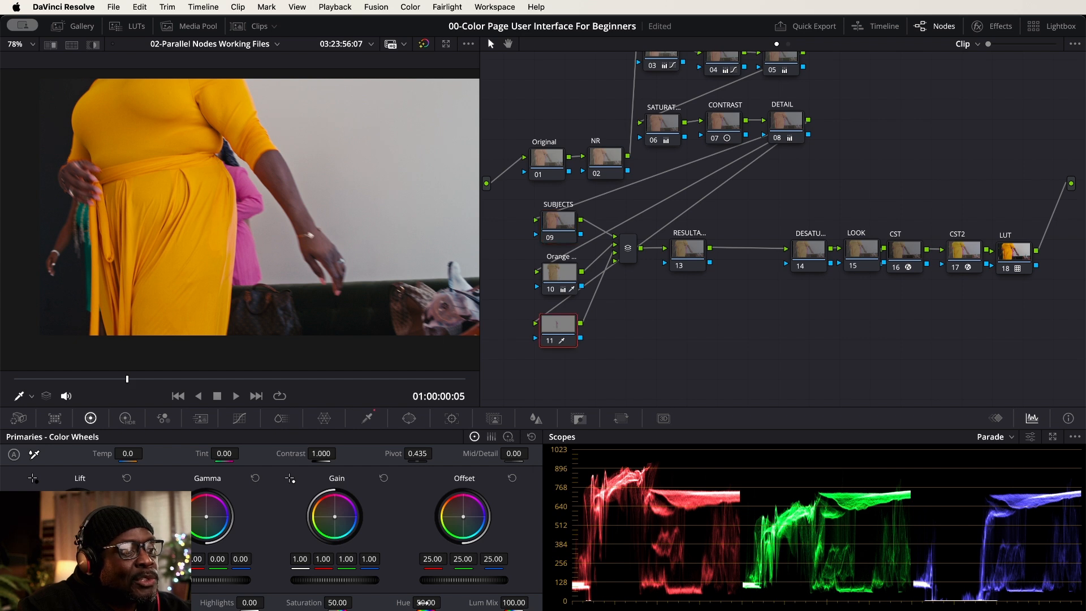
{"action": "left_click_drag", "start_coordinate": [426, 603], "coordinate": [446, 602]}
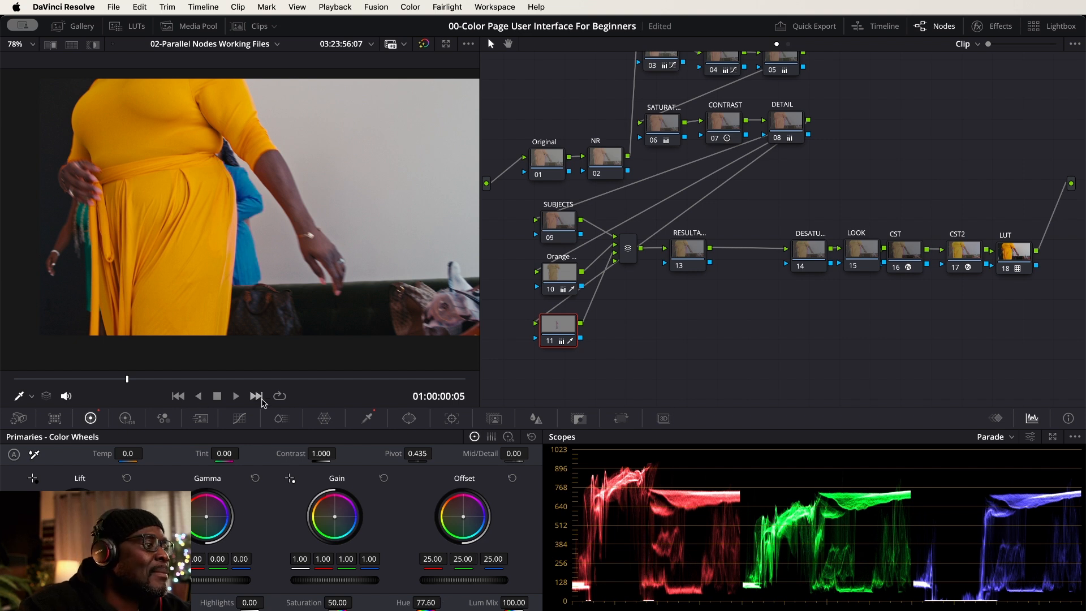
{"action": "scroll", "coordinate": [322, 199], "scroll_direction": "down", "scroll_amount": 2}
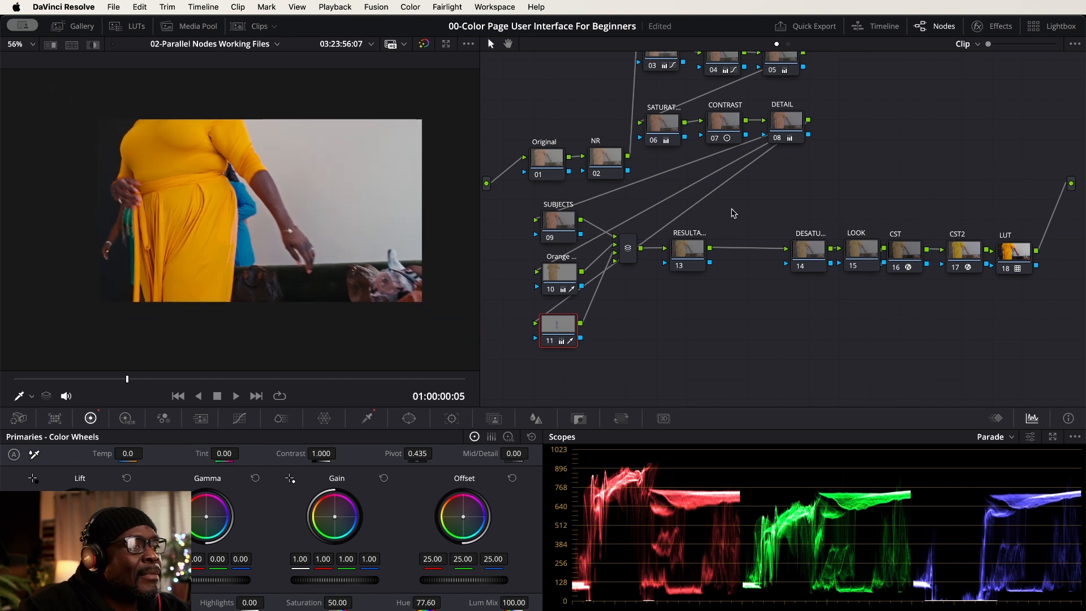
Compare the resultant node with the SUBJECTS, Orange and node 11 parallel nodes, ending on the Orange node
{"action": "left_click", "coordinate": [696, 256]}
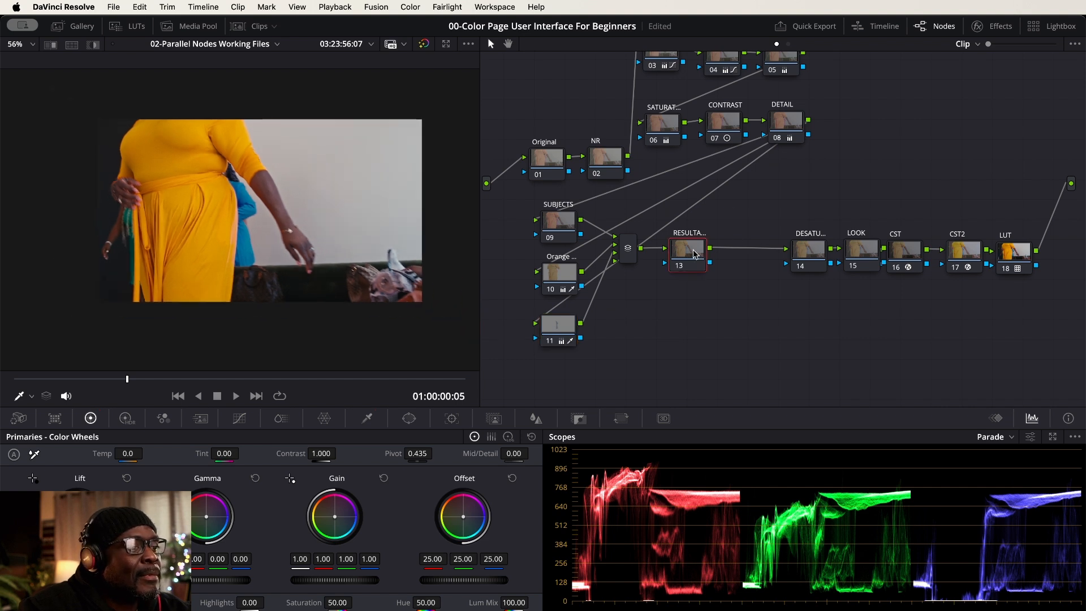
{"action": "mouse_move", "coordinate": [566, 328]}
{"action": "left_click", "coordinate": [565, 328]}
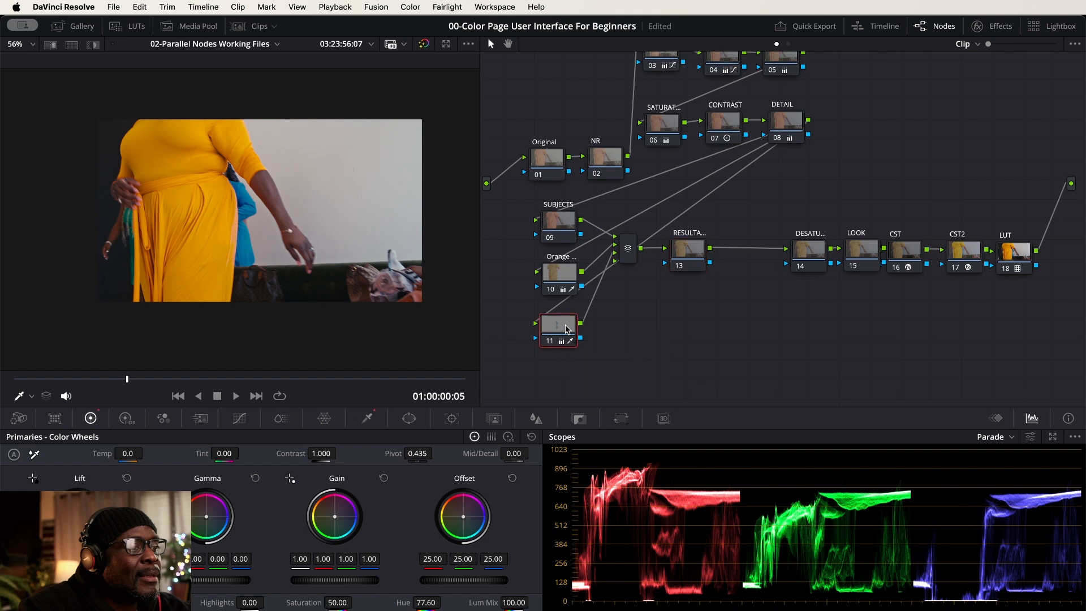
{"action": "left_click", "coordinate": [692, 252]}
{"action": "left_click", "coordinate": [553, 223]}
{"action": "left_click", "coordinate": [563, 279]}
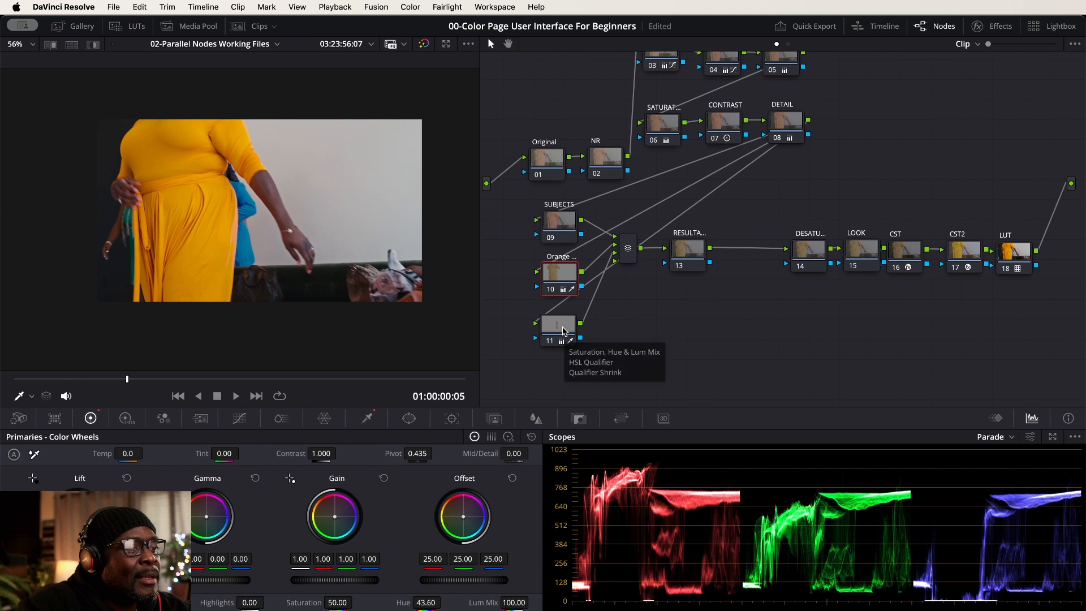
{"action": "left_click", "coordinate": [564, 332]}
{"action": "left_click", "coordinate": [559, 273]}
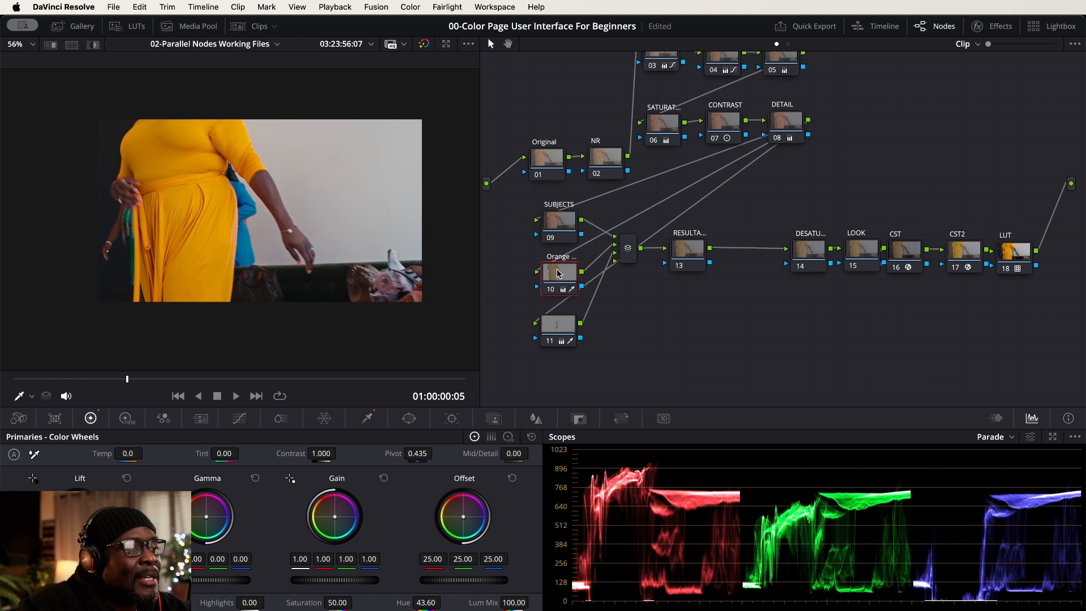
Show the Orange node's isolated selection with Highlight and draw a closed curve window around the whole dress
{"action": "left_click", "coordinate": [94, 45]}
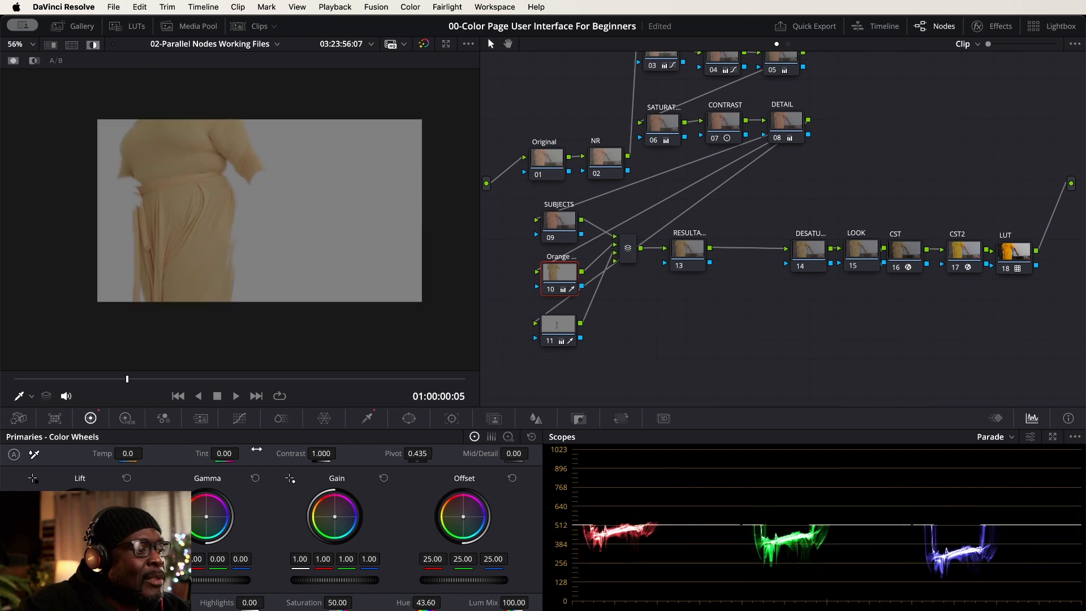
{"action": "left_click", "coordinate": [409, 418]}
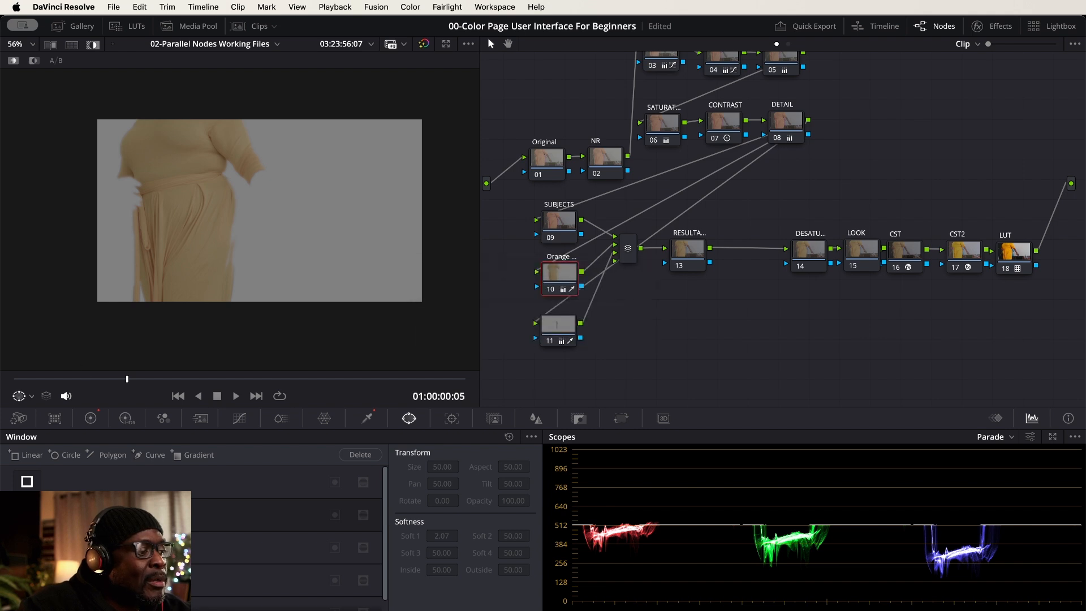
{"action": "left_click", "coordinate": [139, 116]}
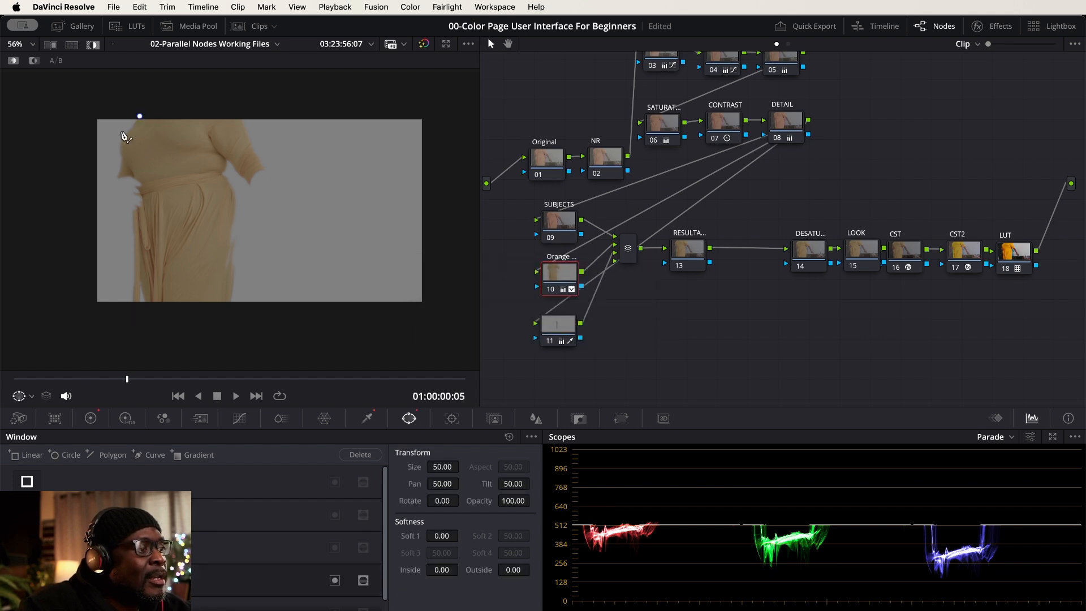
{"action": "left_click", "coordinate": [123, 131]}
{"action": "left_click", "coordinate": [116, 147]}
{"action": "left_click", "coordinate": [117, 157]}
{"action": "left_click", "coordinate": [114, 171]}
{"action": "left_click", "coordinate": [121, 181]}
{"action": "left_click", "coordinate": [130, 177]}
{"action": "left_click", "coordinate": [133, 184]}
{"action": "left_click", "coordinate": [136, 194]}
{"action": "left_click", "coordinate": [130, 203]}
{"action": "left_click", "coordinate": [127, 214]}
{"action": "left_click", "coordinate": [127, 229]}
{"action": "left_click", "coordinate": [129, 244]}
{"action": "left_click", "coordinate": [127, 260]}
{"action": "left_click", "coordinate": [127, 277]}
{"action": "left_click", "coordinate": [125, 292]}
{"action": "left_click", "coordinate": [128, 304]}
{"action": "left_click", "coordinate": [153, 308]}
{"action": "left_click", "coordinate": [188, 308]}
{"action": "left_click", "coordinate": [211, 309]}
{"action": "left_click", "coordinate": [230, 309]}
{"action": "left_click", "coordinate": [236, 298]}
{"action": "left_click", "coordinate": [238, 267]}
{"action": "left_click", "coordinate": [238, 227]}
{"action": "left_click", "coordinate": [238, 202]}
{"action": "left_click", "coordinate": [229, 173]}
{"action": "left_click", "coordinate": [240, 181]}
{"action": "left_click", "coordinate": [254, 192]}
{"action": "left_click", "coordinate": [262, 178]}
{"action": "left_click", "coordinate": [272, 171]}
{"action": "left_click", "coordinate": [264, 151]}
{"action": "left_click", "coordinate": [252, 126]}
{"action": "left_click", "coordinate": [234, 112]}
{"action": "left_click", "coordinate": [179, 112]}
{"action": "left_click", "coordinate": [147, 113]}
{"action": "left_click", "coordinate": [140, 117]}
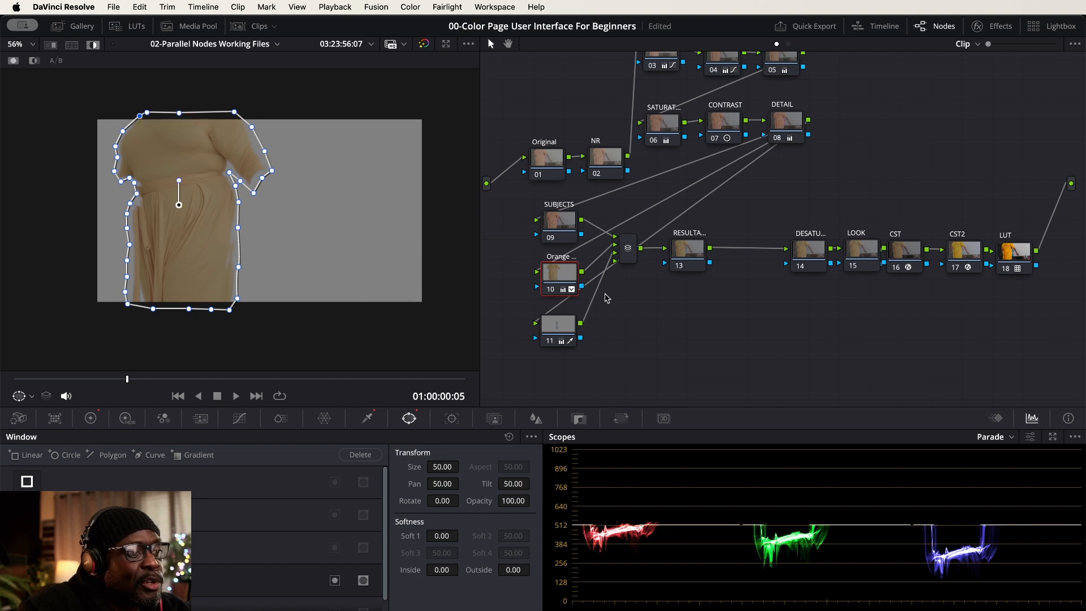
Draw a closed curve window around the isolated garment on node 11, and show the full graded image from the resultant node
{"action": "left_click", "coordinate": [557, 325]}
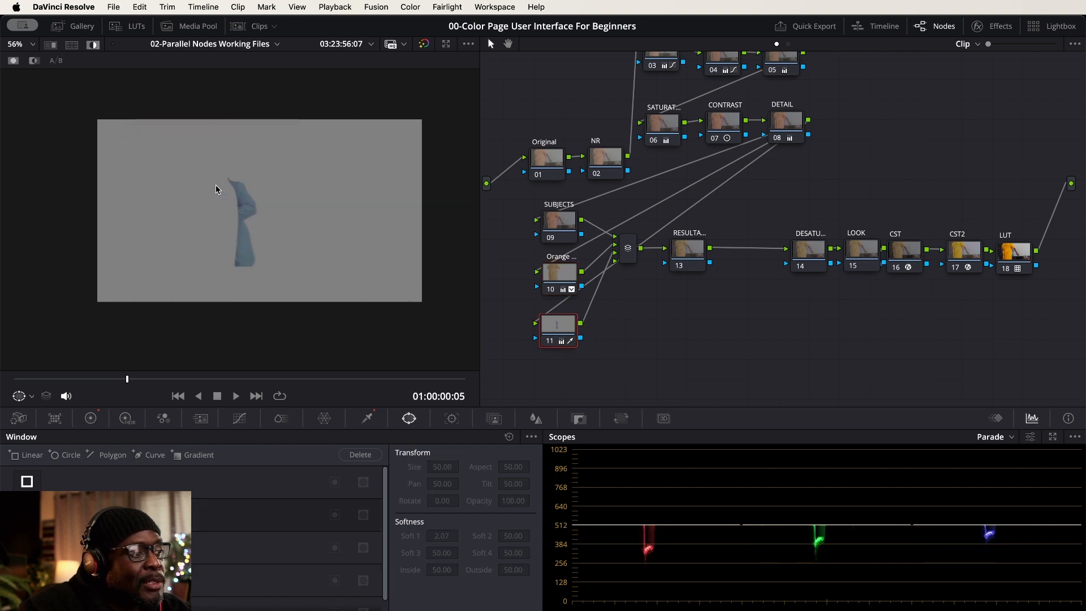
{"action": "left_click", "coordinate": [27, 581]}
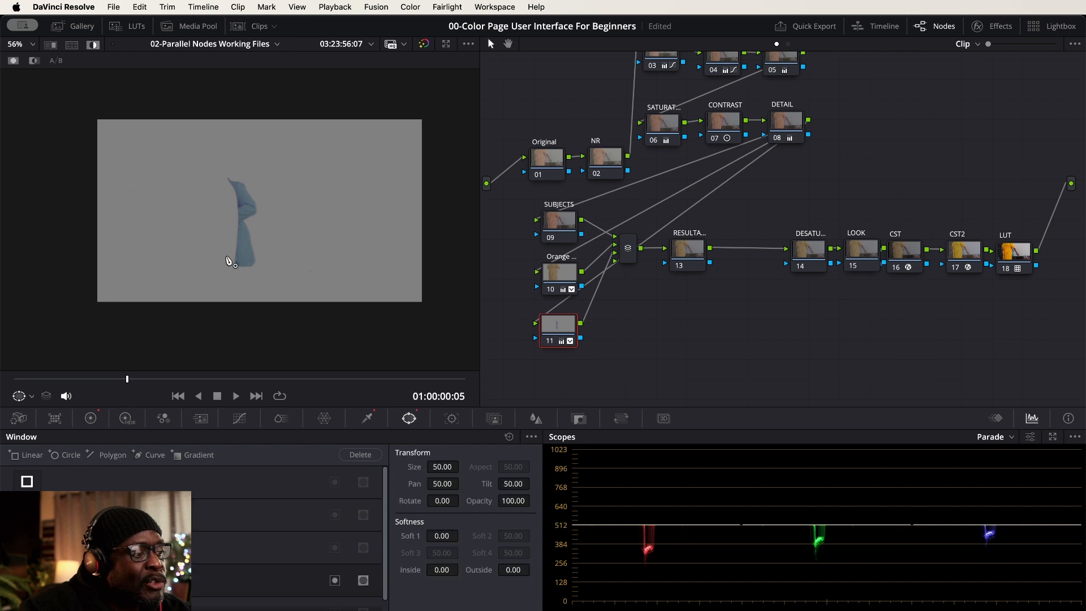
{"action": "left_click", "coordinate": [223, 176]}
{"action": "left_click", "coordinate": [223, 187]}
{"action": "left_click", "coordinate": [231, 194]}
{"action": "left_click", "coordinate": [231, 213]}
{"action": "left_click", "coordinate": [231, 238]}
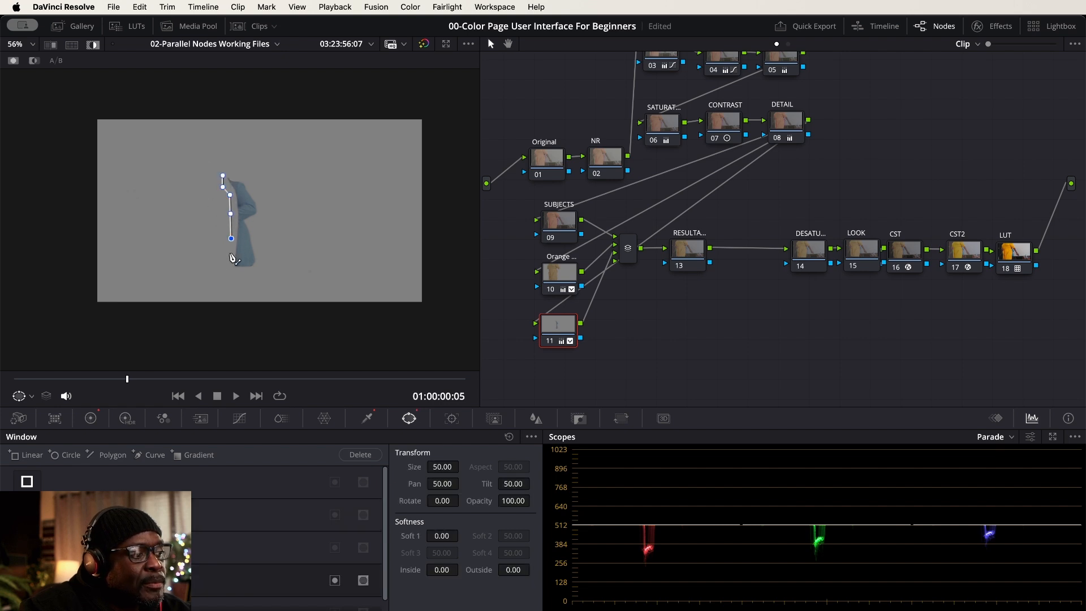
{"action": "left_click", "coordinate": [231, 262]}
{"action": "left_click", "coordinate": [238, 269]}
{"action": "left_click", "coordinate": [258, 270]}
{"action": "left_click", "coordinate": [257, 252]}
{"action": "left_click", "coordinate": [255, 233]}
{"action": "left_click", "coordinate": [252, 220]}
{"action": "left_click", "coordinate": [259, 212]}
{"action": "left_click", "coordinate": [256, 196]}
{"action": "left_click", "coordinate": [246, 180]}
{"action": "left_click", "coordinate": [232, 172]}
{"action": "left_click", "coordinate": [223, 175]}
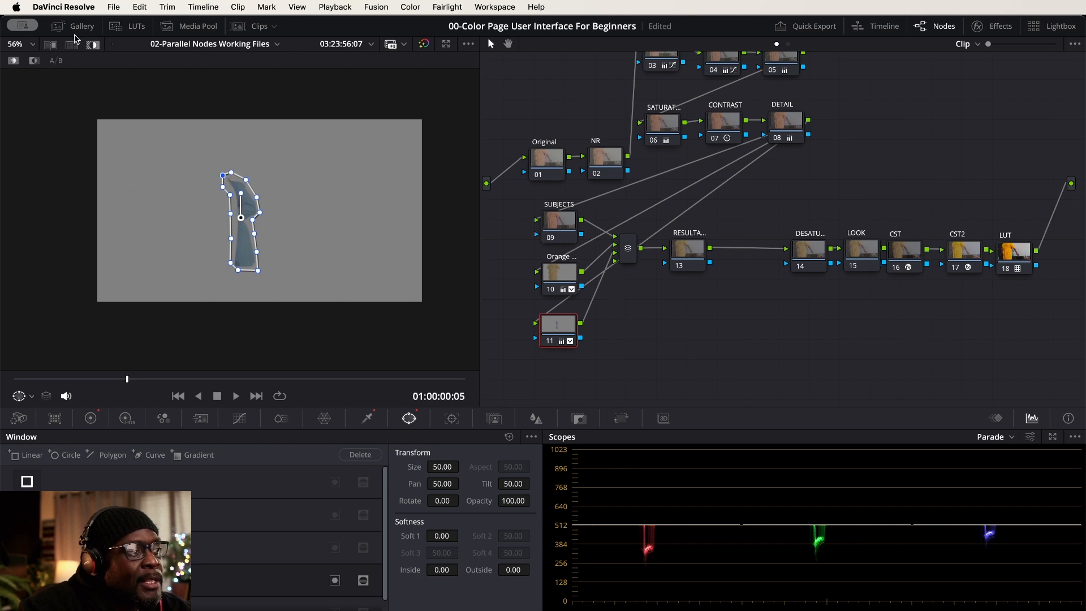
{"action": "left_click", "coordinate": [682, 249]}
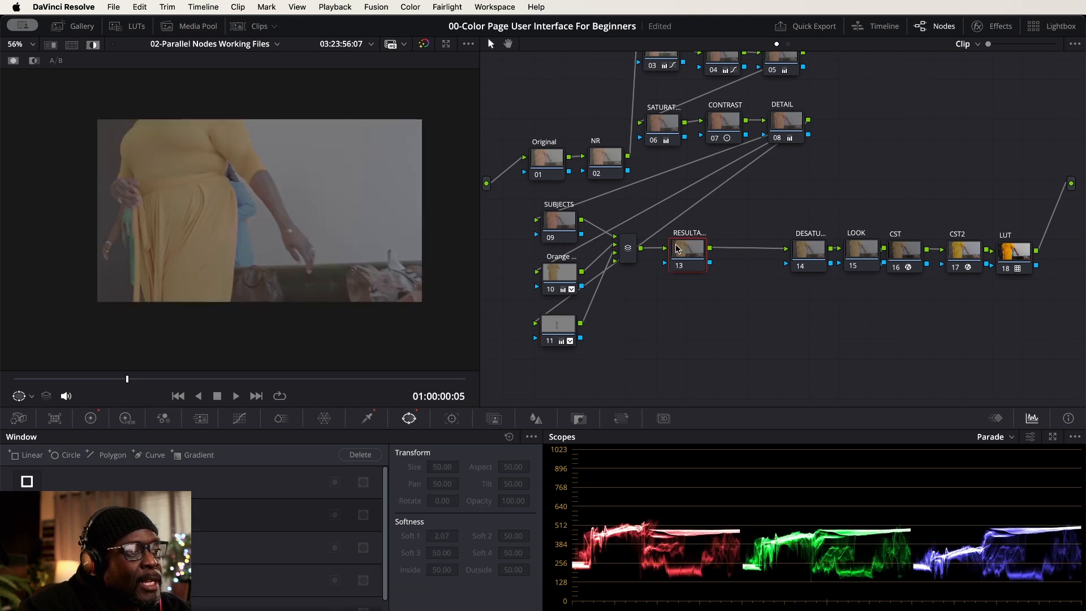
{"action": "left_click", "coordinate": [90, 47]}
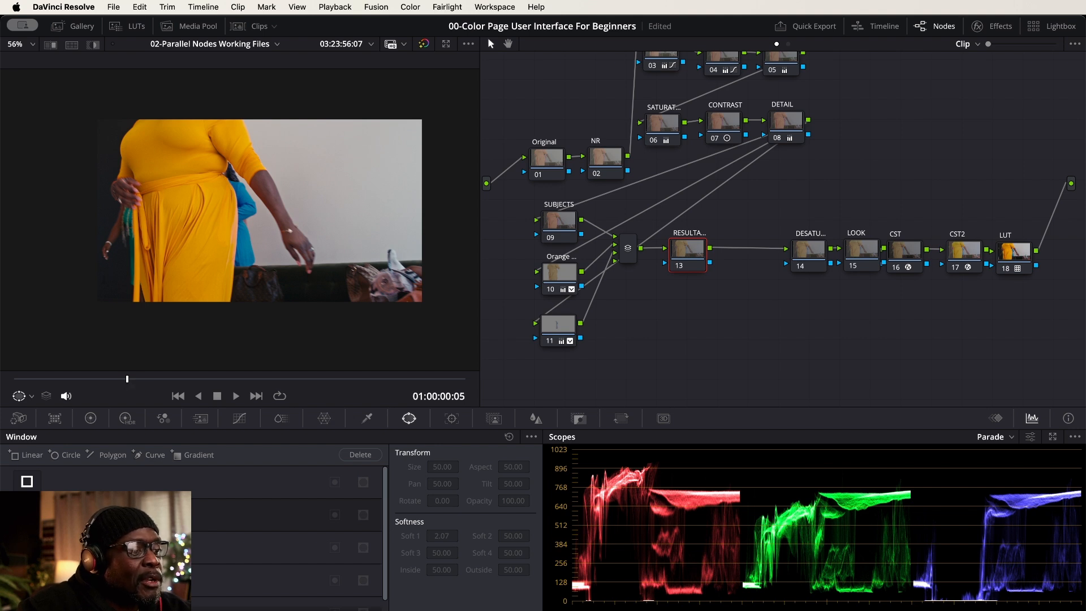
Add a marker to the first clip at 01:00:00:05 on the Edit page and return to the resultant node on the Color page
{"action": "key", "text": "shift+4"}
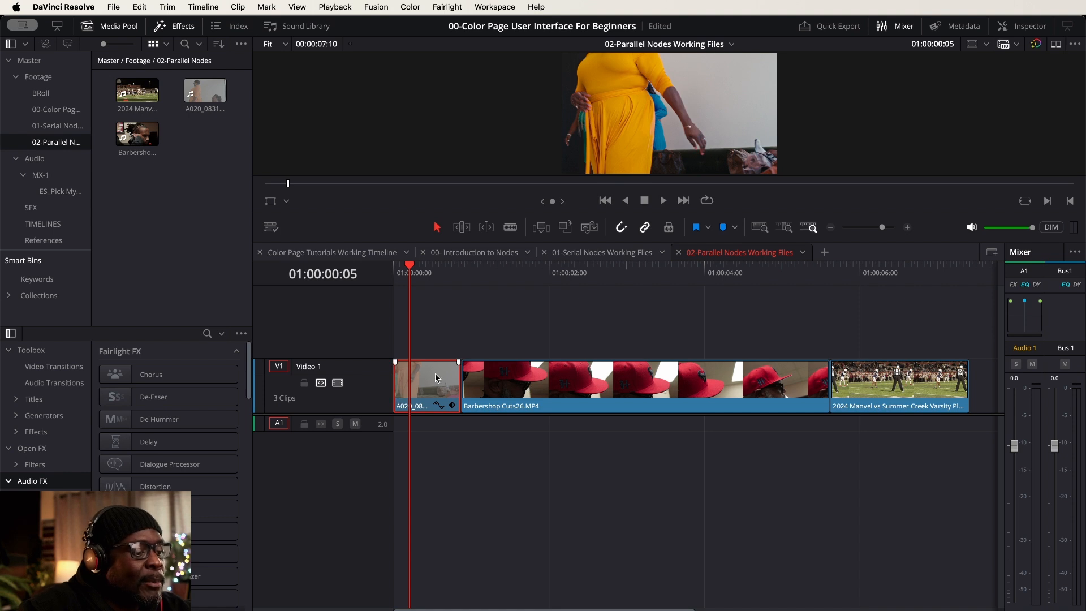
{"action": "left_click", "coordinate": [528, 502]}
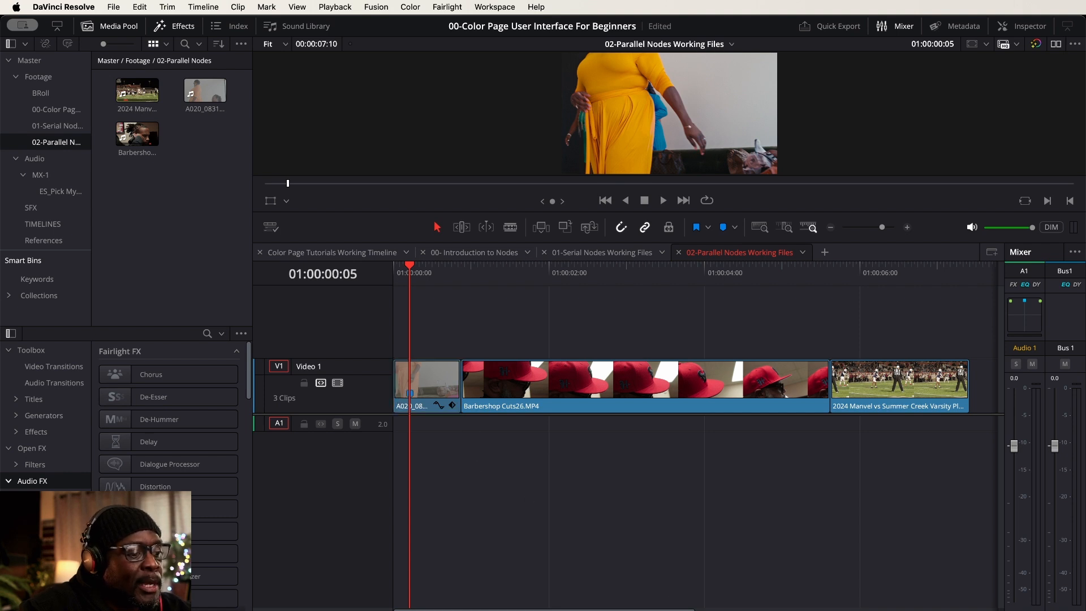
{"action": "key", "text": "shift+6"}
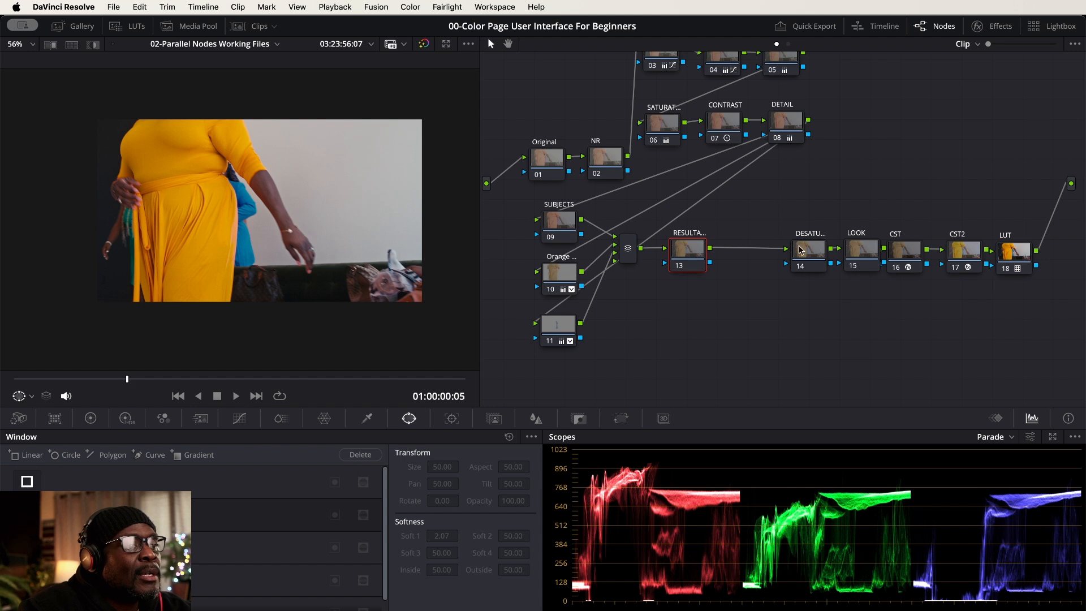
{"action": "left_click", "coordinate": [628, 261]}
{"action": "left_click", "coordinate": [692, 255]}
{"action": "right_click", "coordinate": [691, 253]}
{"action": "left_click", "coordinate": [720, 260]}
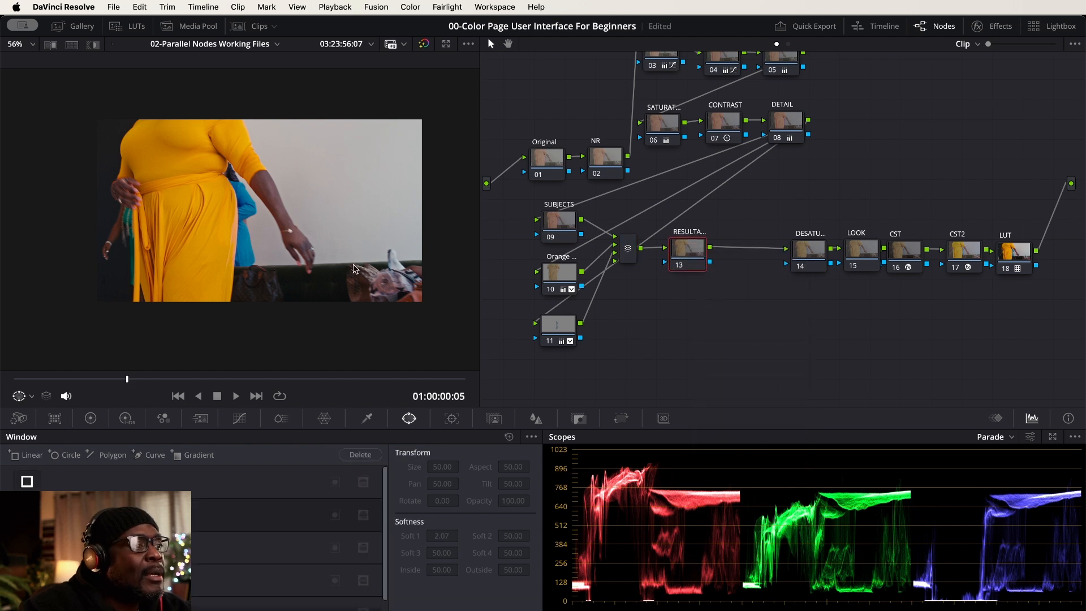
Play the clip from its first frame to check how the garment corrections hold through the motion
{"action": "left_click", "coordinate": [84, 379]}
{"action": "left_click_drag", "start_coordinate": [83, 379], "coordinate": [1, 385]}
{"action": "key", "text": "space"}
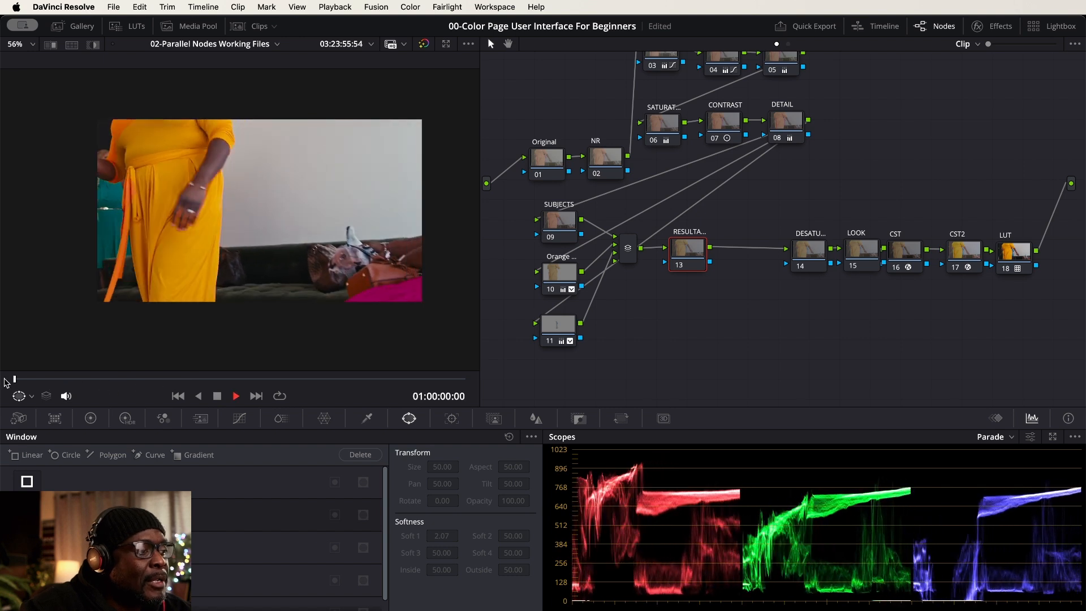
{"action": "key", "text": "space"}
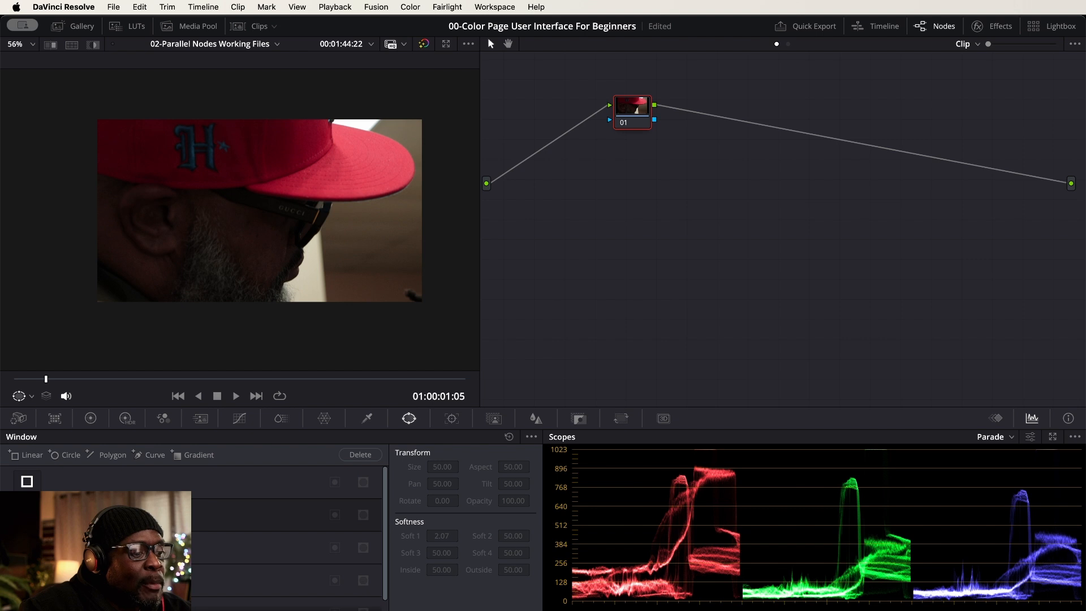
Move the playhead back to the marked frame at 01:00:00:05 on the Edit page timeline and reopen that clip's grade
{"action": "key", "text": "shift+4"}
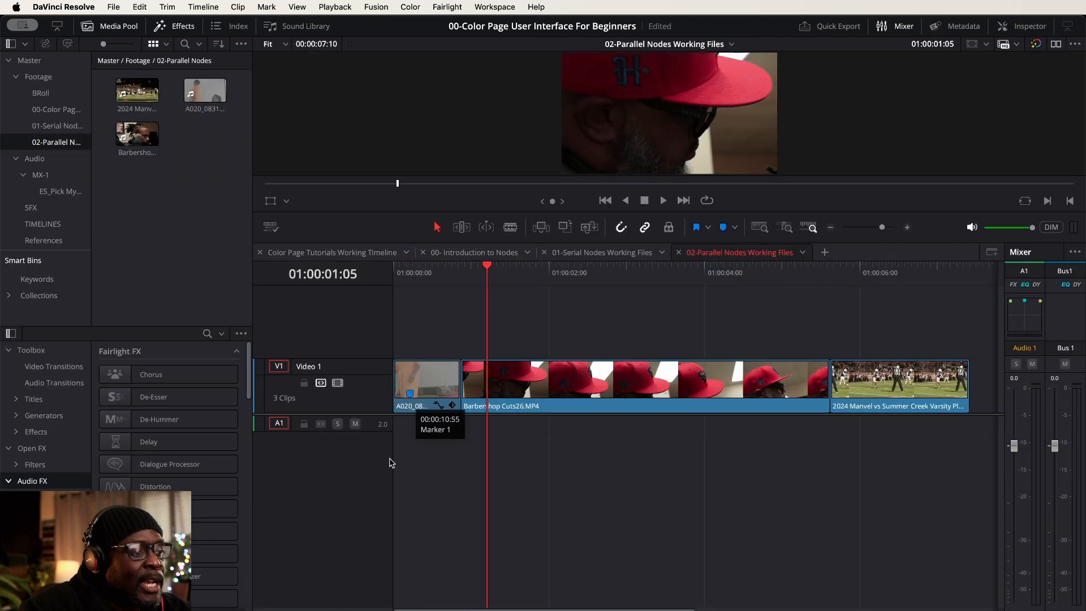
{"action": "left_click", "coordinate": [410, 268]}
{"action": "left_click", "coordinate": [427, 398]}
{"action": "key", "text": "shift+6"}
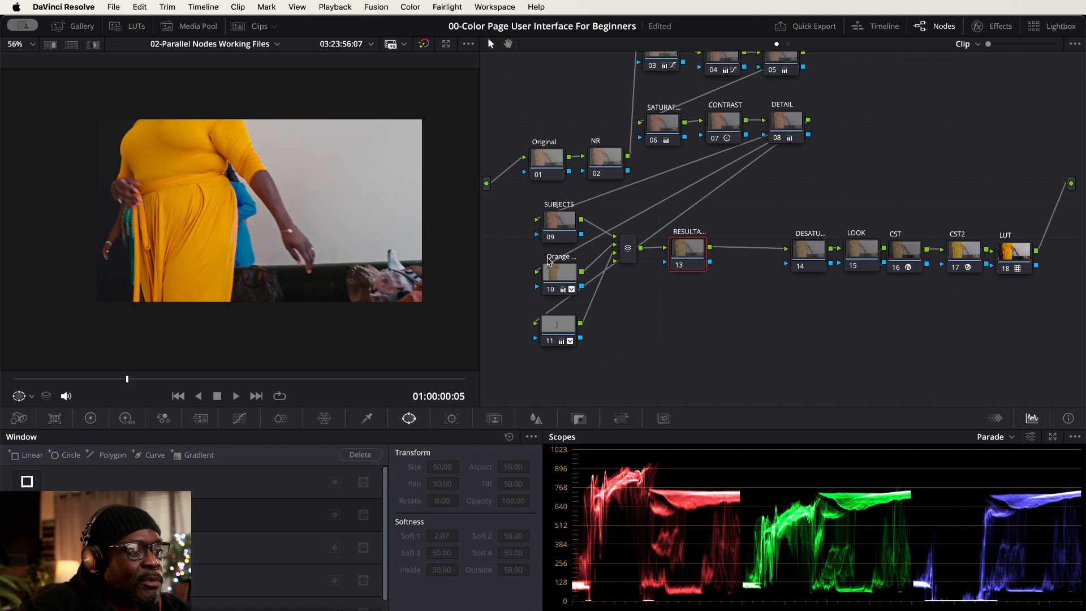
Track the Orange node's window forward and reverse with Rotate and 3D disabled, and switch the tracker to Frame mode
{"action": "left_click", "coordinate": [550, 274]}
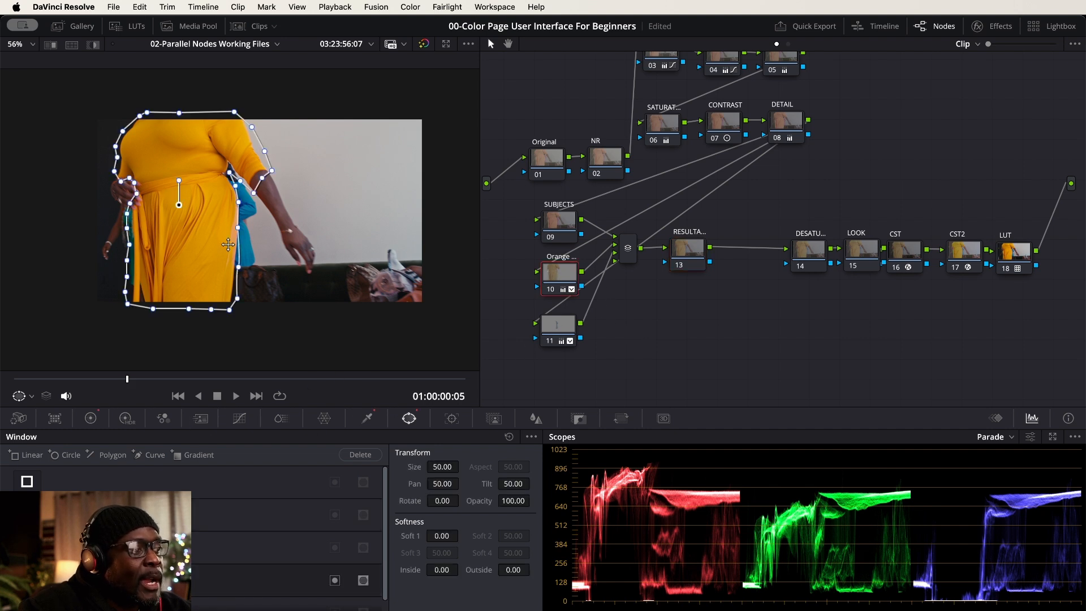
{"action": "left_click", "coordinate": [453, 419]}
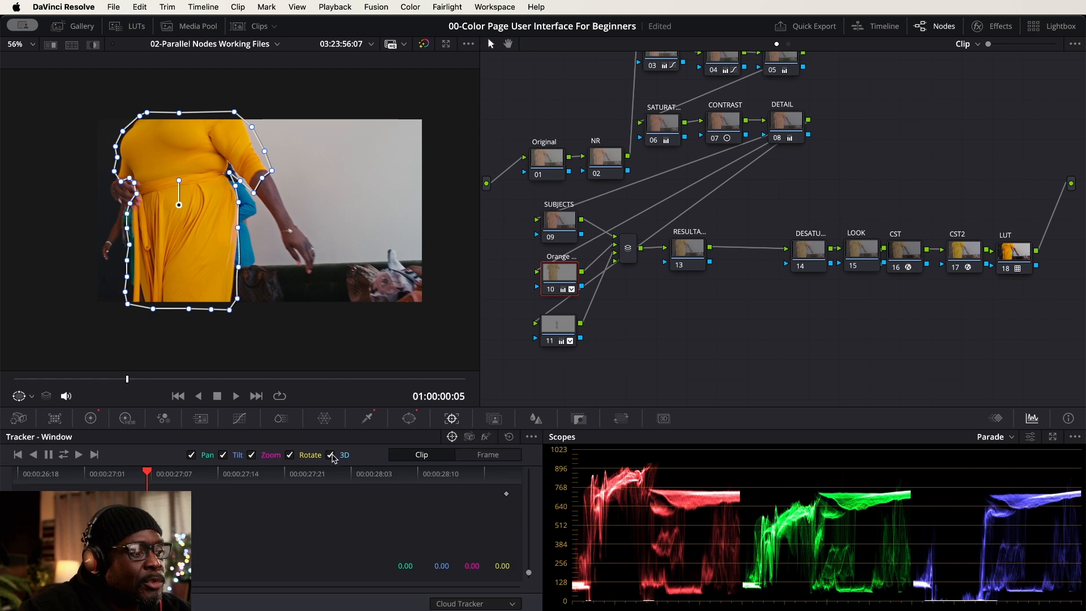
{"action": "left_click", "coordinate": [291, 456]}
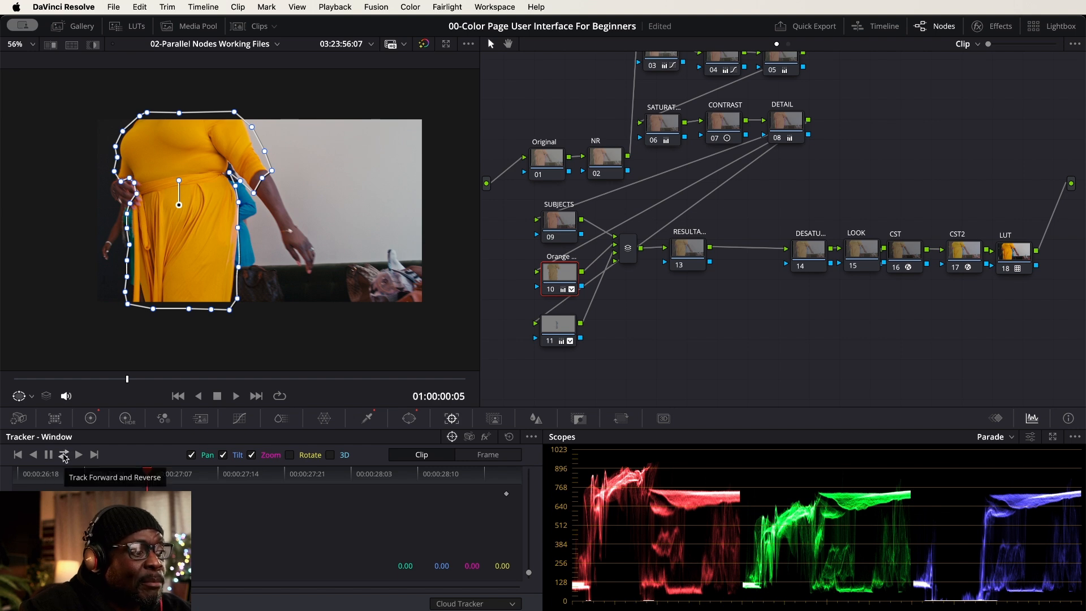
{"action": "left_click", "coordinate": [64, 456]}
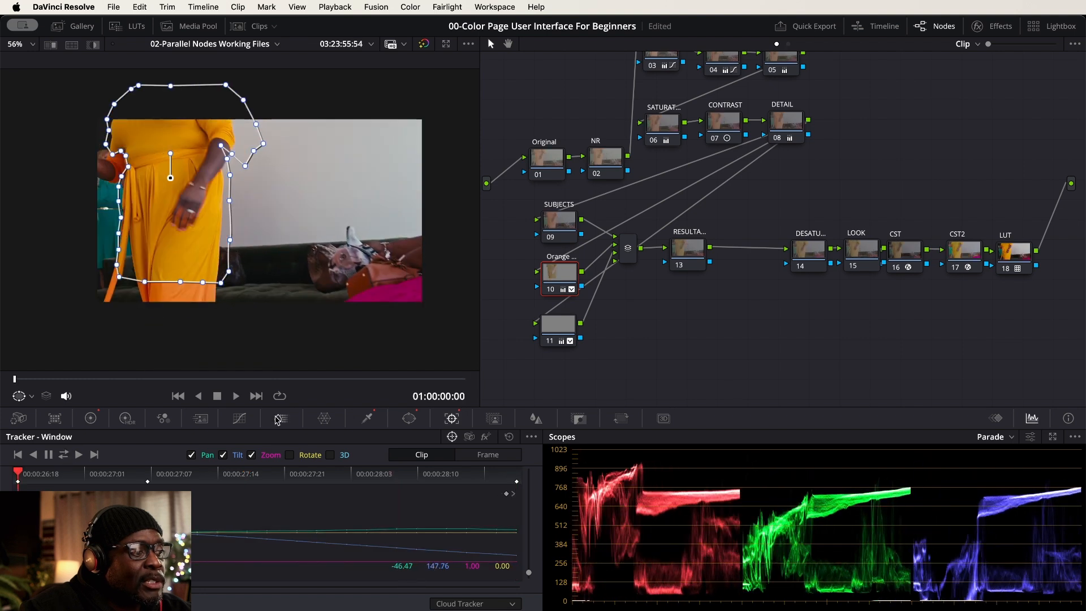
{"action": "left_click", "coordinate": [491, 457]}
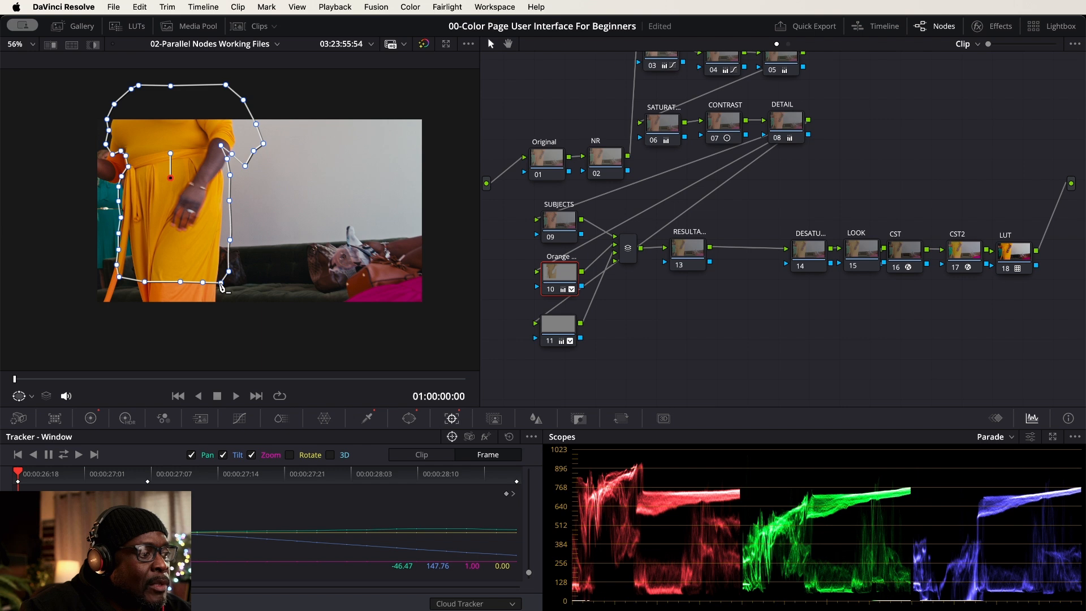
Extend the Orange window's lower edge below the frame at 01:00:00:00 and widen its lower corner around the dress's trailing fabric
{"action": "left_click_drag", "start_coordinate": [236, 305], "coordinate": [129, 308]}
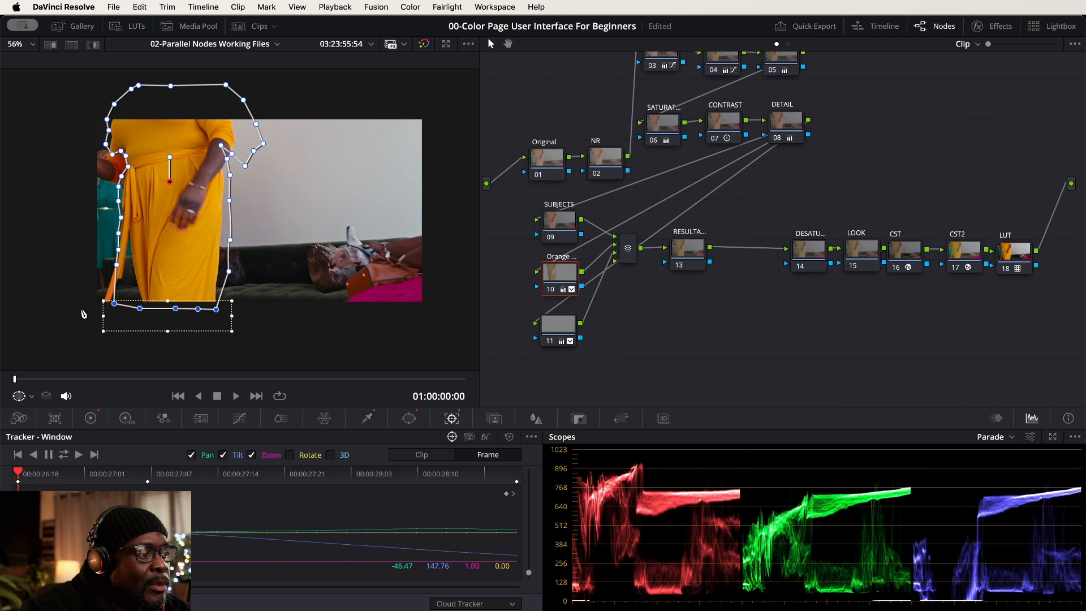
{"action": "left_click_drag", "start_coordinate": [82, 309], "coordinate": [132, 242]}
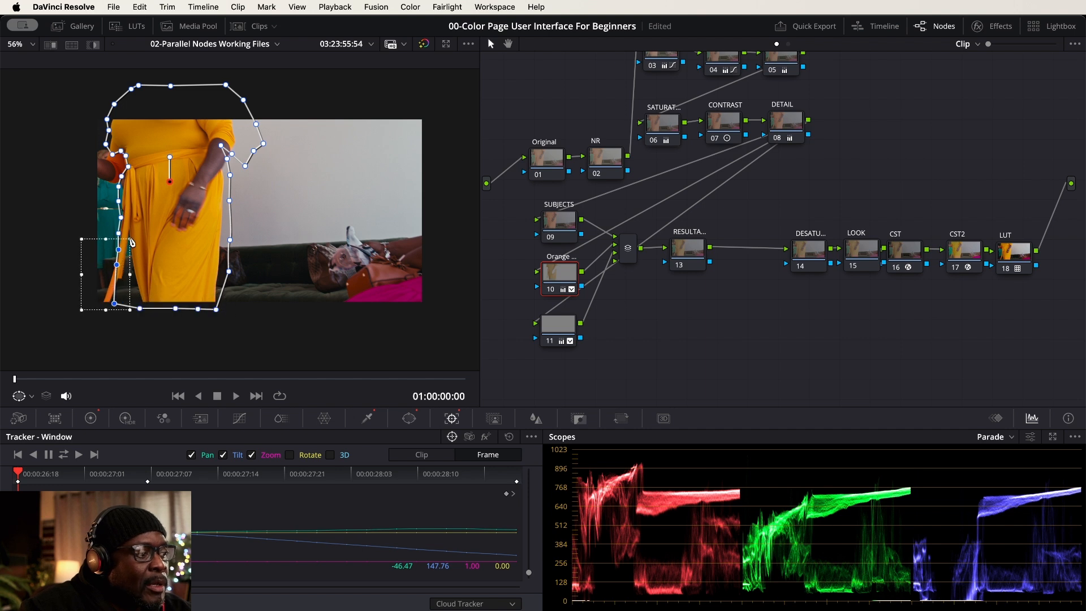
{"action": "left_click_drag", "start_coordinate": [107, 281], "coordinate": [93, 282]}
{"action": "left_click", "coordinate": [96, 244]}
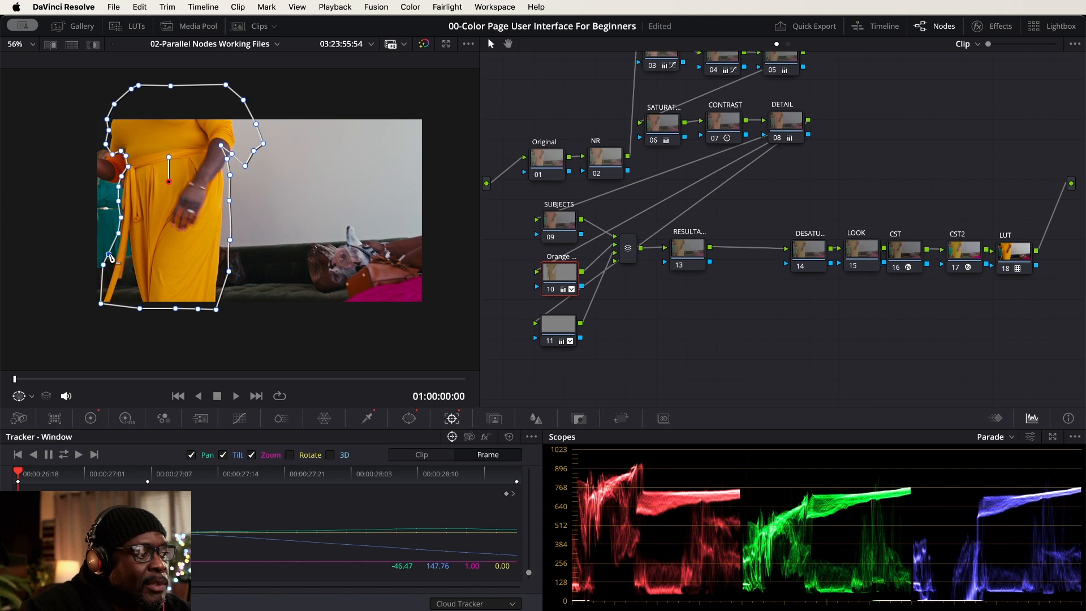
{"action": "left_click_drag", "start_coordinate": [104, 264], "coordinate": [109, 270]}
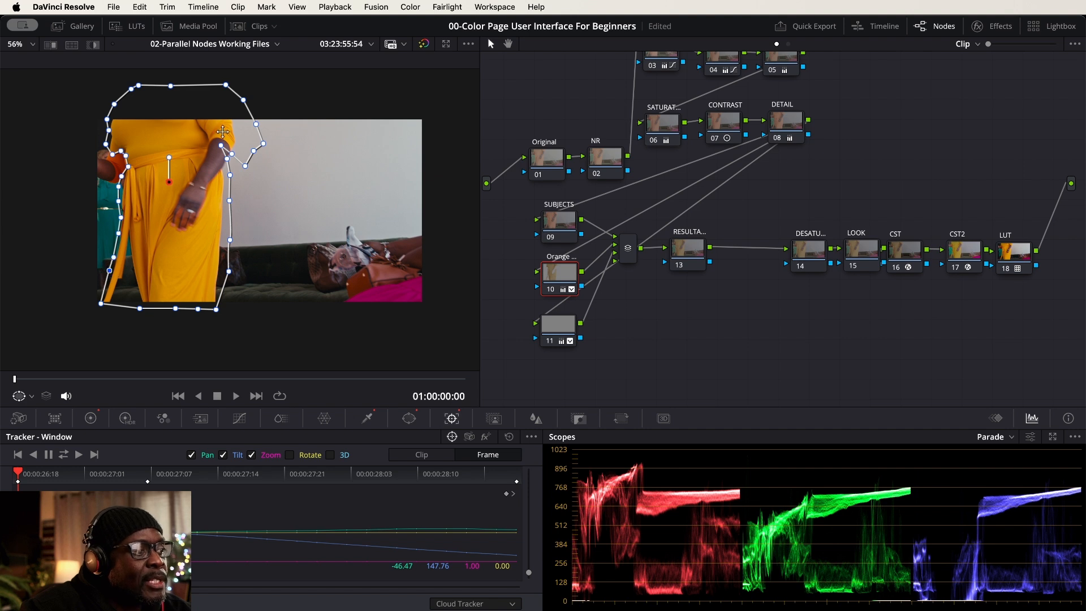
Advance to 01:00:00:03 and move the window's underarm point in to the dress's waist beside the arm
{"action": "key", "text": "Right"}
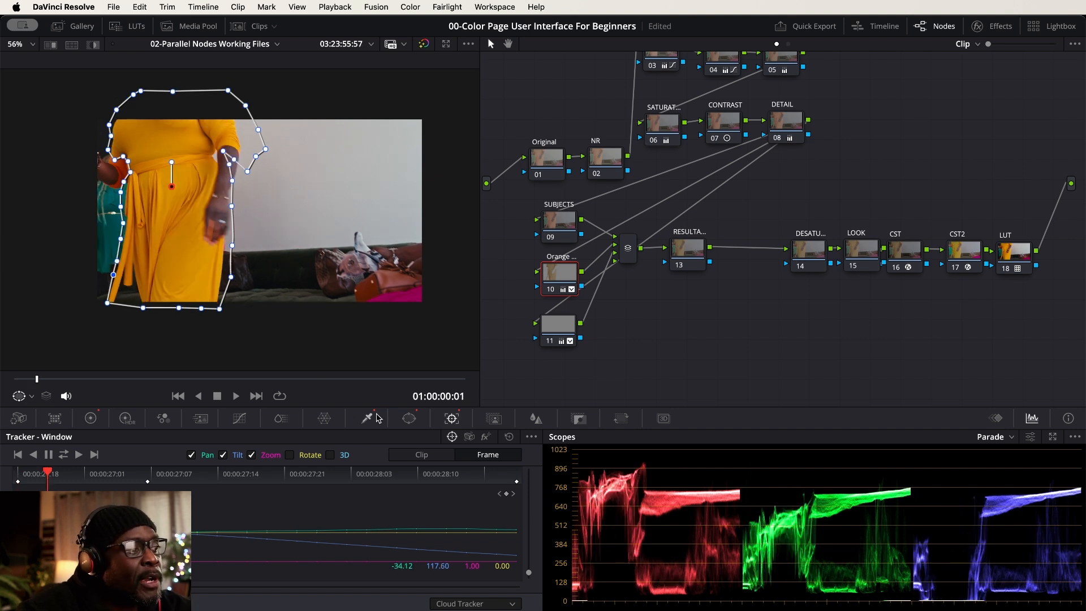
{"action": "key", "text": "Right"}
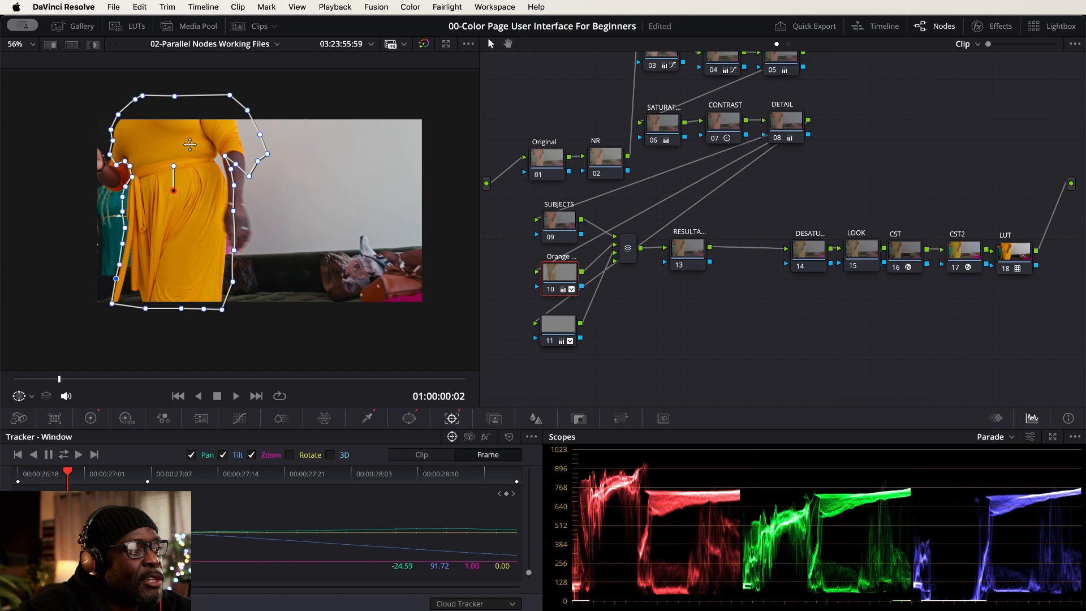
{"action": "key", "text": "Right"}
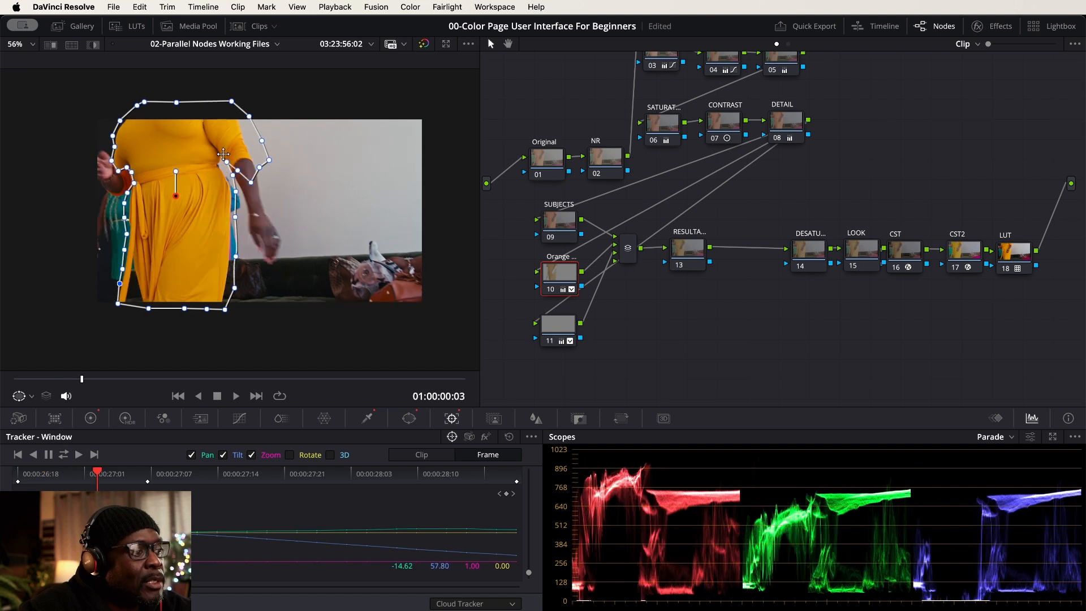
{"action": "left_click_drag", "start_coordinate": [229, 164], "coordinate": [221, 164]}
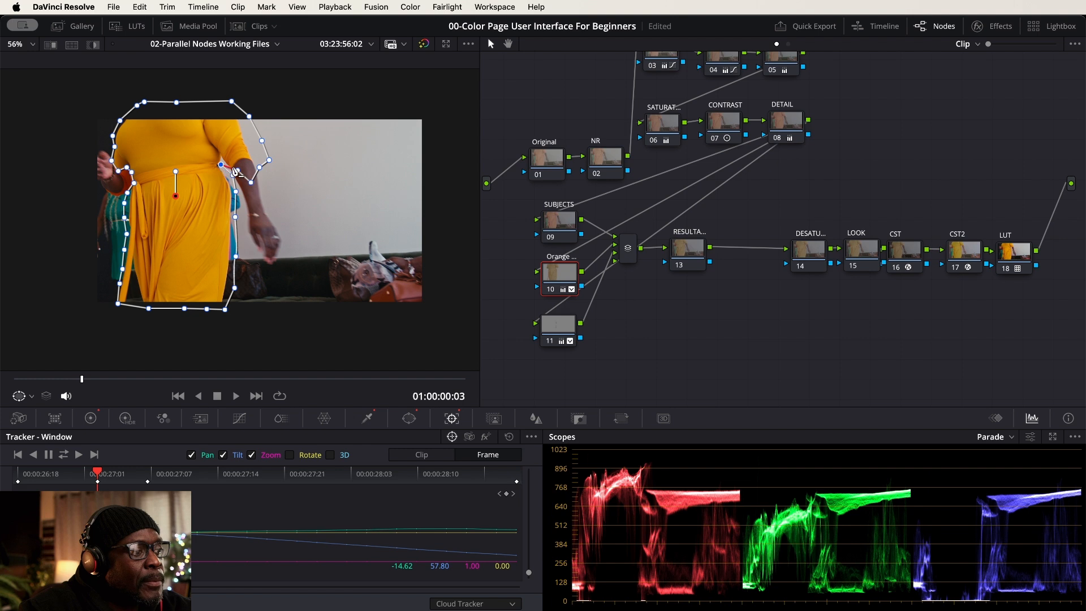
{"action": "left_click", "coordinate": [235, 173]}
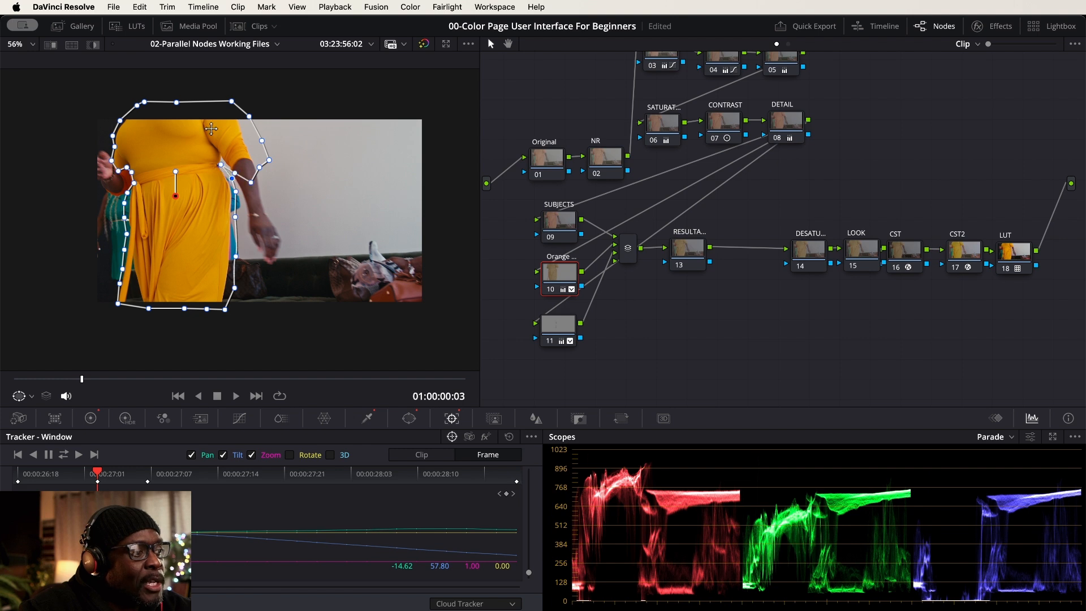
Advance to 01:00:00:07 and raise the window's top points together above the upper edge of the picture
{"action": "key", "text": "Right"}
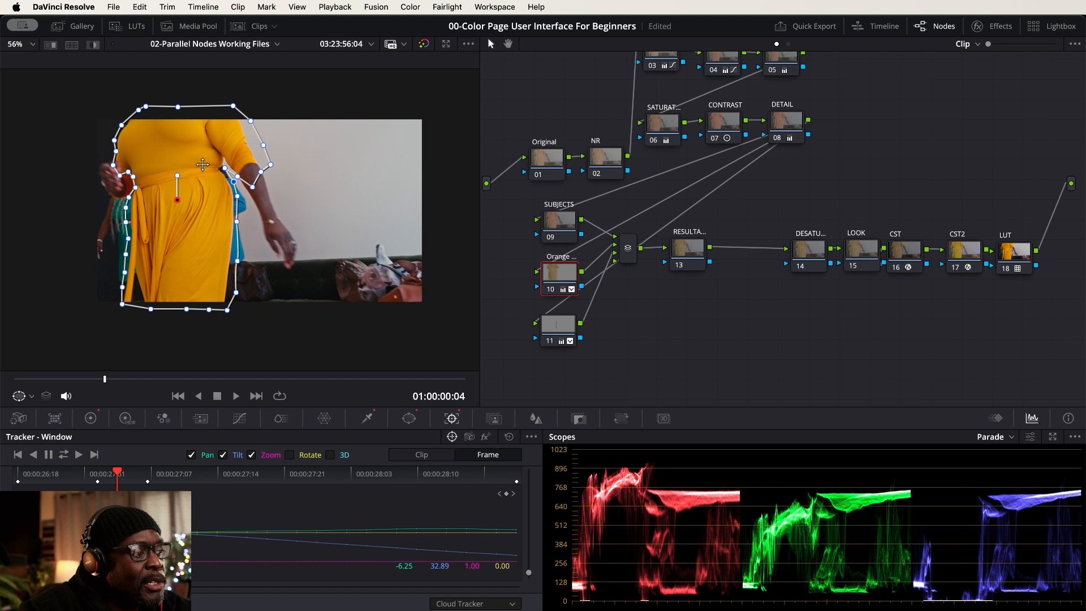
{"action": "key", "text": "Right"}
{"action": "key", "text": "Right"}
{"action": "key", "text": "Right"}
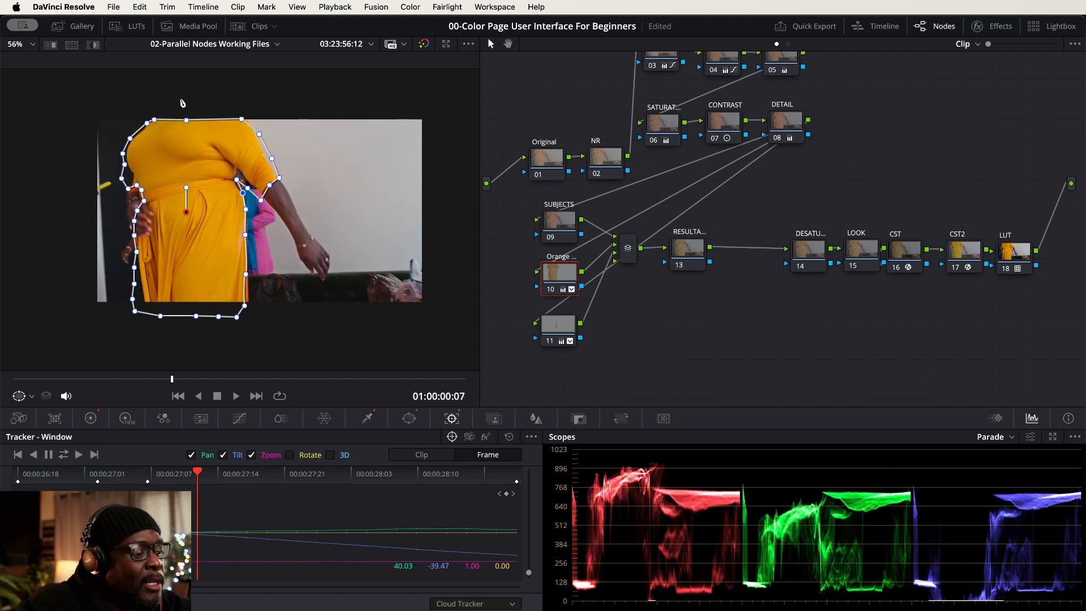
{"action": "left_click_drag", "start_coordinate": [143, 103], "coordinate": [223, 106]}
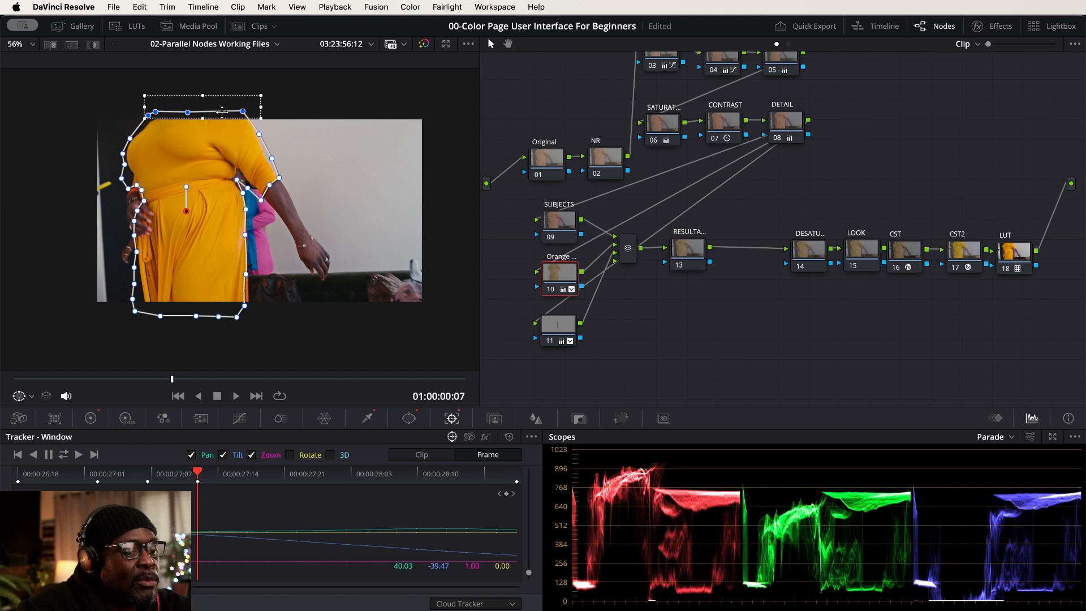
At 01:00:00:09, shift the window's selected top points up to cover the shoulders of the dress
{"action": "key", "text": "Right"}
{"action": "key", "text": "Right"}
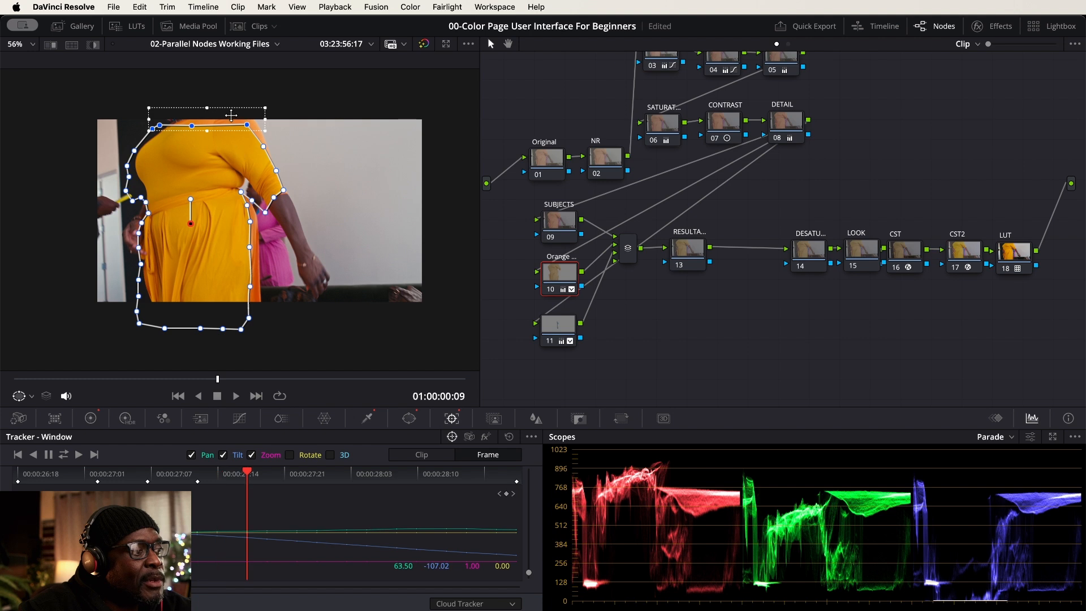
{"action": "left_click_drag", "start_coordinate": [230, 113], "coordinate": [233, 108]}
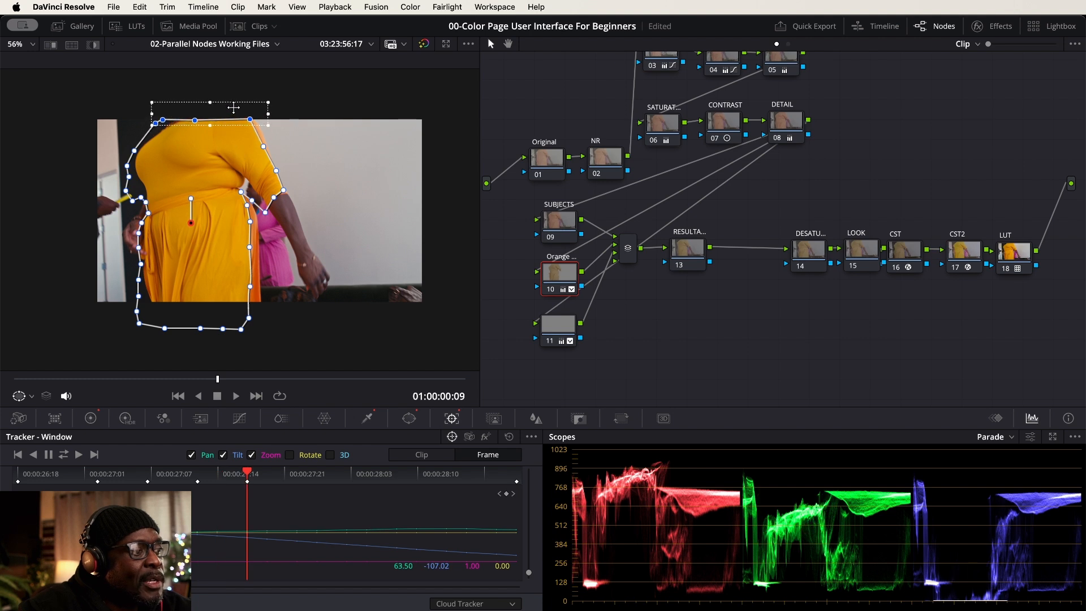
At 01:00:00:11, raise the window's top points over the shoulder and move its sleeve point outward around the upper arm
{"action": "key", "text": "Right"}
{"action": "key", "text": "Right"}
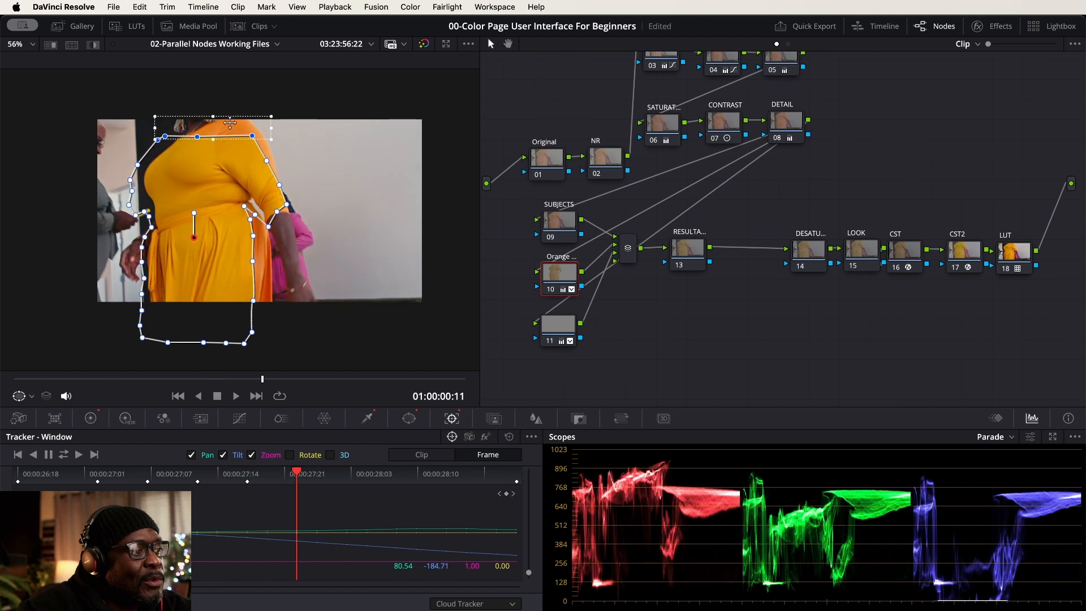
{"action": "left_click_drag", "start_coordinate": [233, 121], "coordinate": [236, 114]}
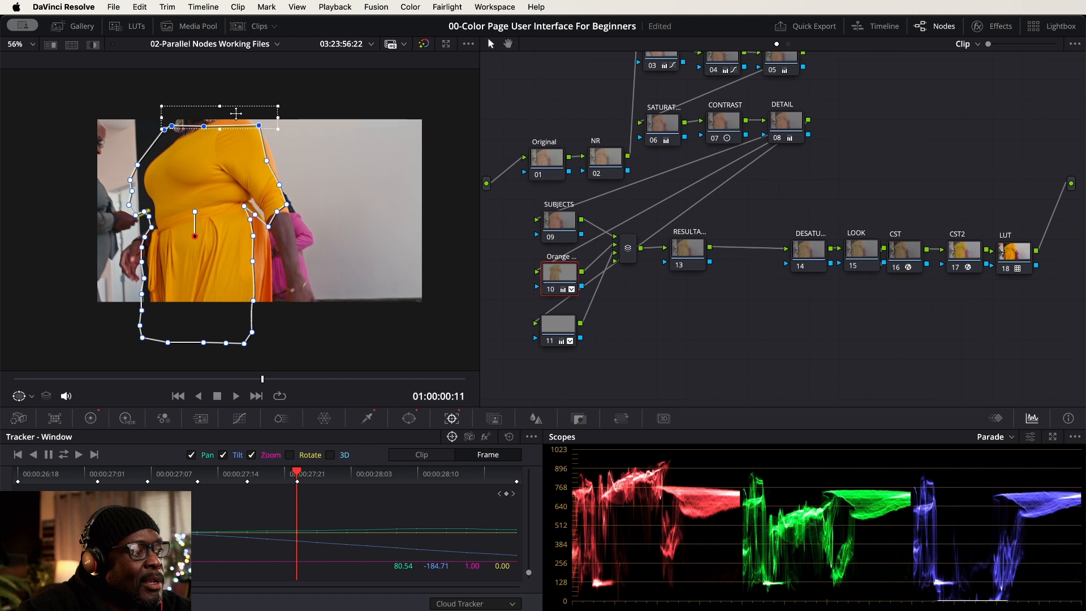
{"action": "left_click", "coordinate": [273, 156]}
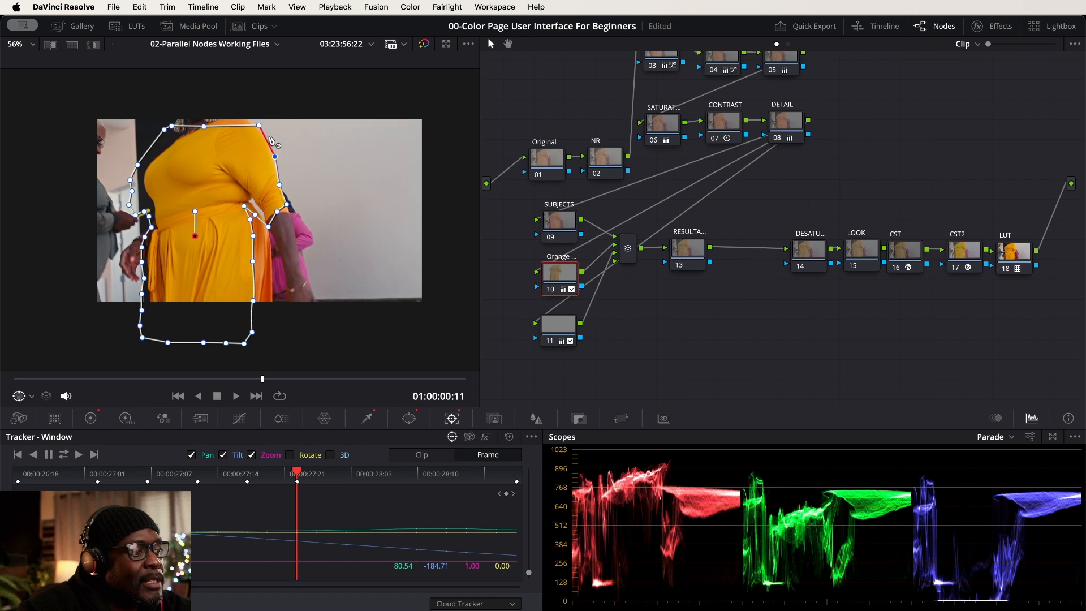
{"action": "left_click_drag", "start_coordinate": [203, 126], "coordinate": [214, 116]}
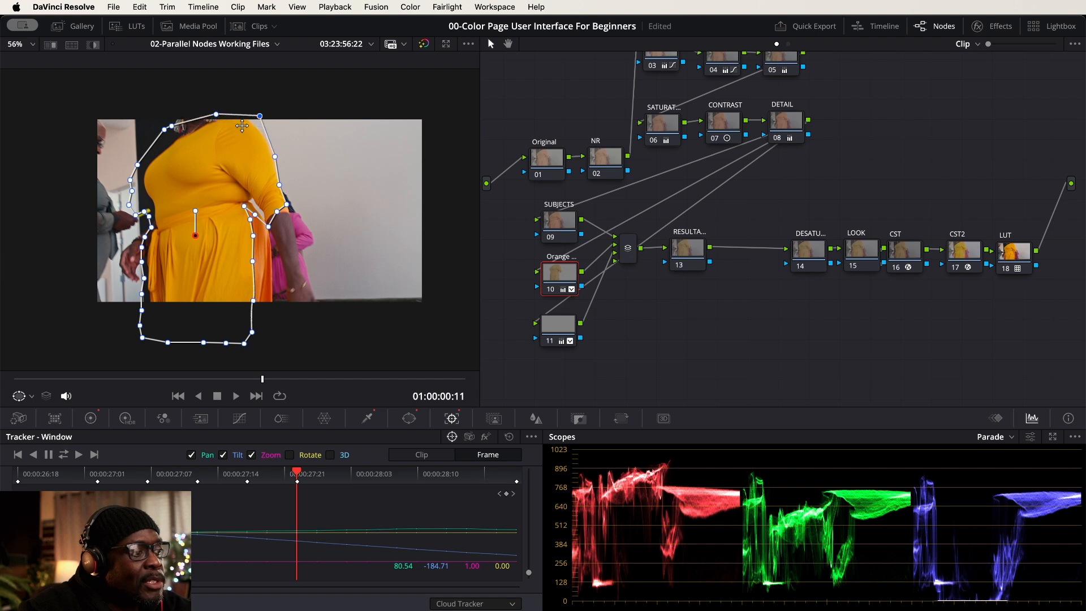
Refit the window's neckline and shoulder points at 01:00:00:12 and 01:00:00:13, moving the lower sleeve point outward at the second frame
{"action": "key", "text": "Right"}
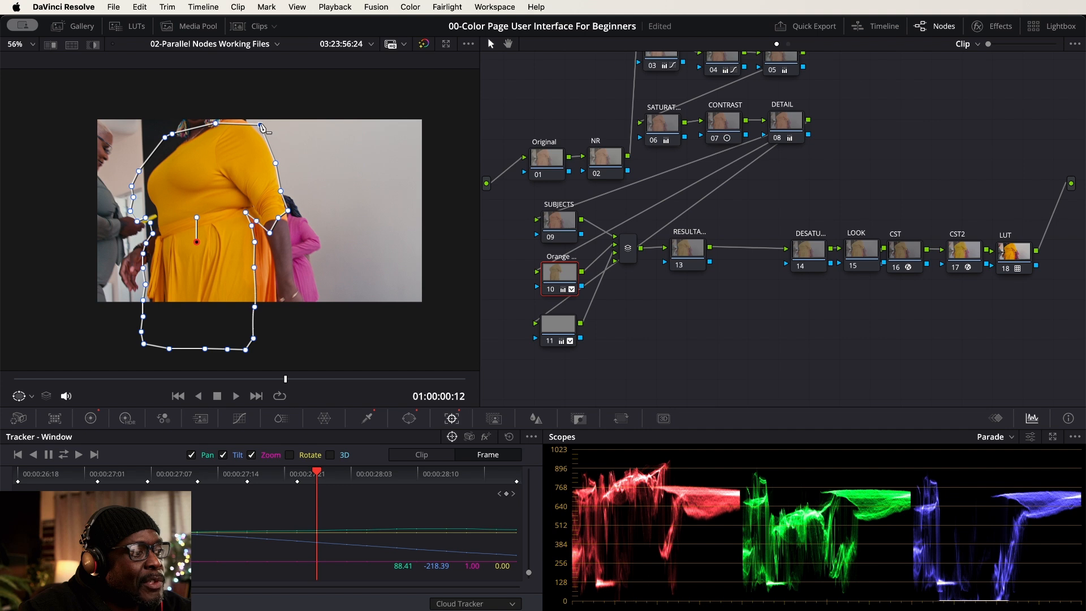
{"action": "left_click_drag", "start_coordinate": [261, 125], "coordinate": [214, 113]}
{"action": "key", "text": "Right"}
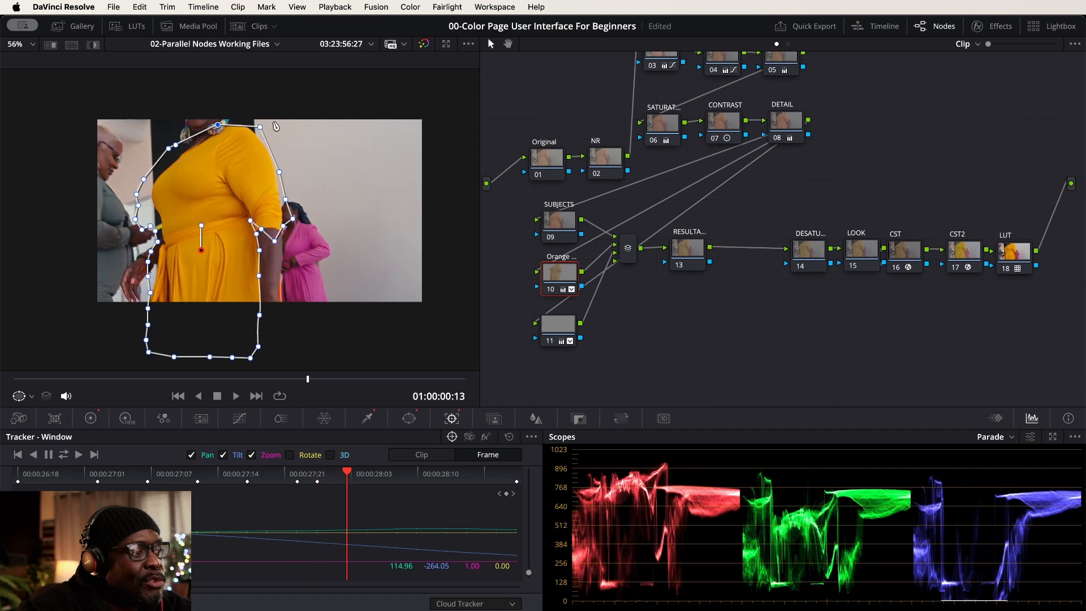
{"action": "left_click_drag", "start_coordinate": [219, 124], "coordinate": [265, 121]}
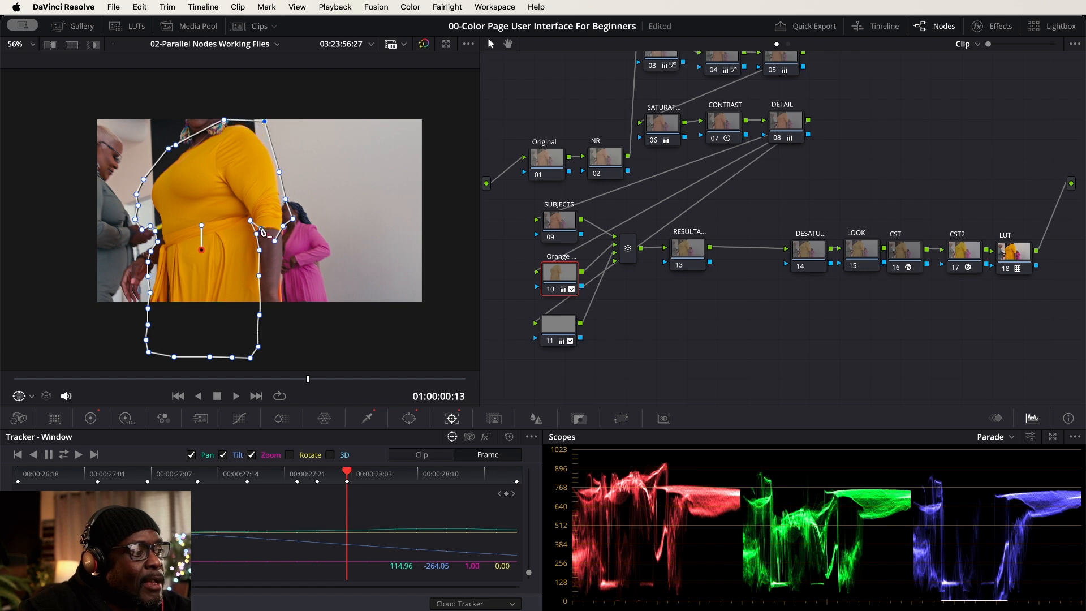
{"action": "left_click_drag", "start_coordinate": [262, 229], "coordinate": [287, 234]}
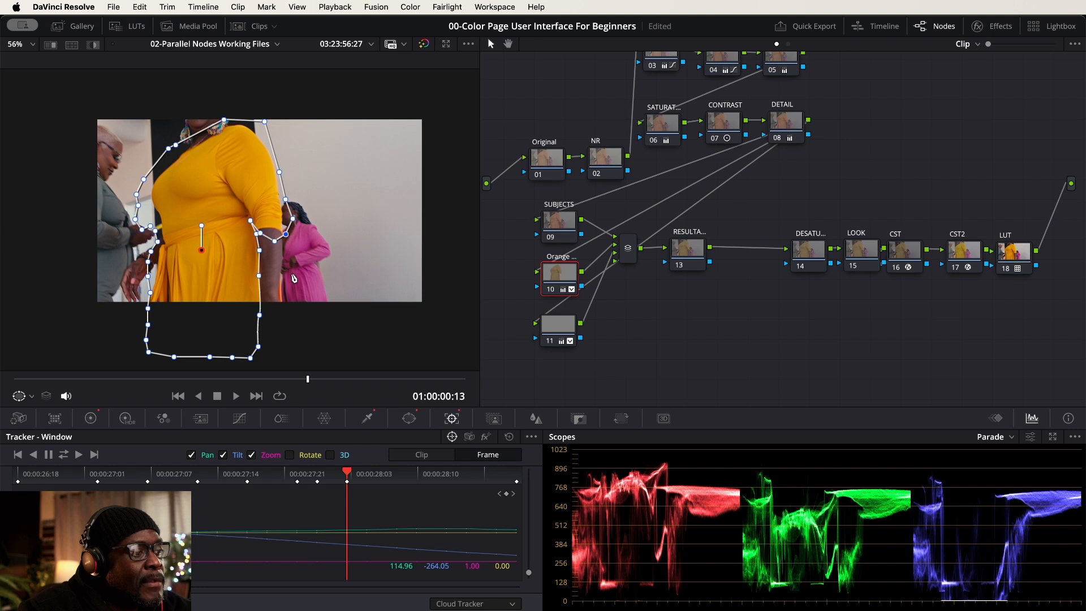
At 01:00:00:14, move the window's points from the elbow down the skirt outward past the edge of the dress
{"action": "key", "text": "Right"}
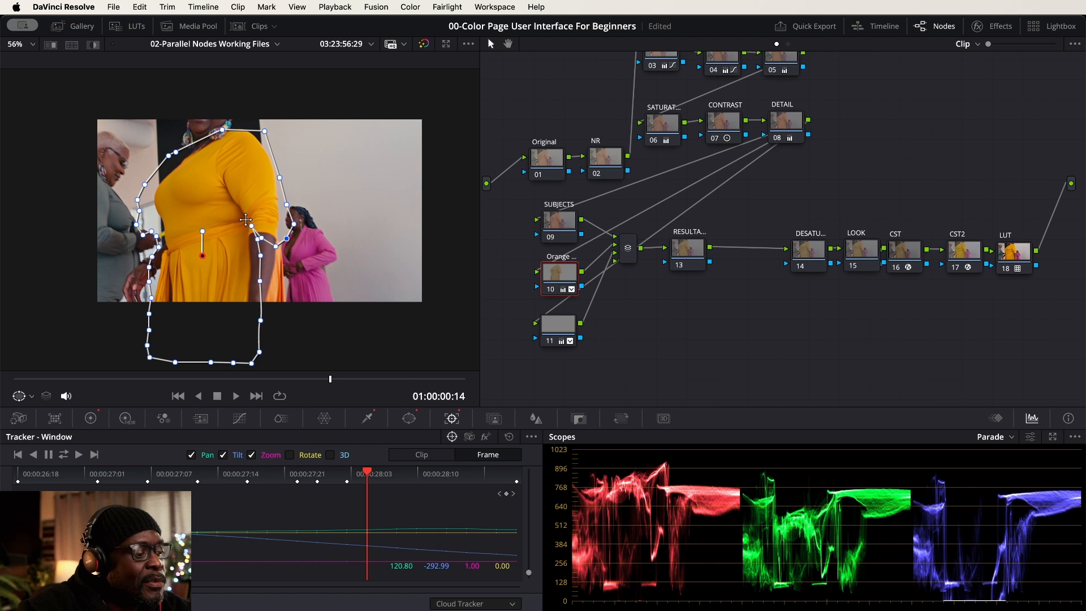
{"action": "left_click_drag", "start_coordinate": [242, 217], "coordinate": [281, 368]}
{"action": "left_click_drag", "start_coordinate": [264, 263], "coordinate": [297, 265]}
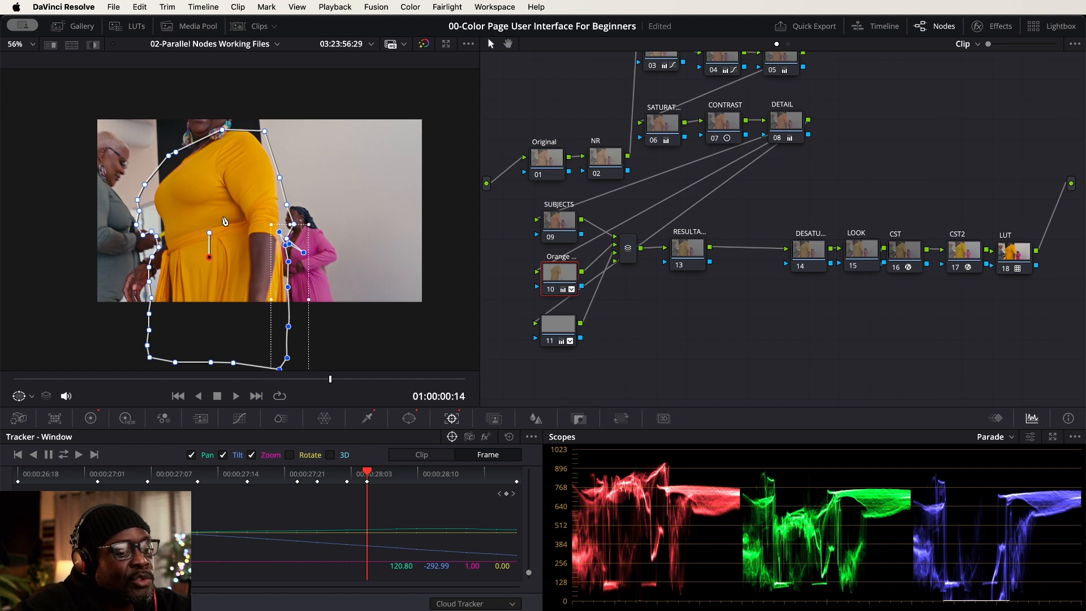
Refit the window's shoulder and neckline points to the top of the dress at 01:00:00:15 and 01:00:00:16
{"action": "key", "text": "Right"}
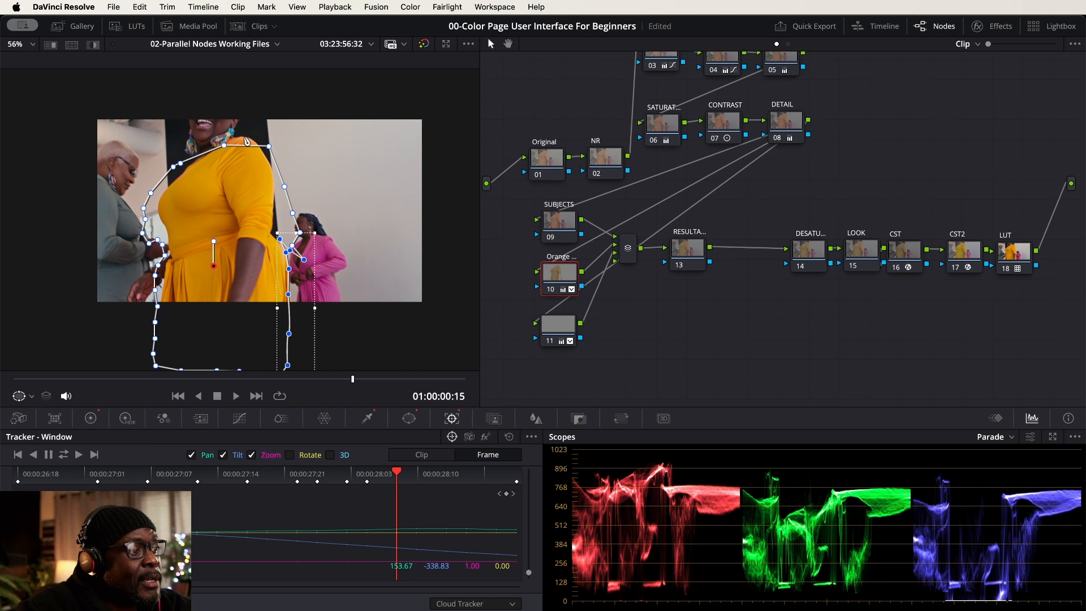
{"action": "left_click_drag", "start_coordinate": [225, 146], "coordinate": [255, 134]}
{"action": "key", "text": "Right"}
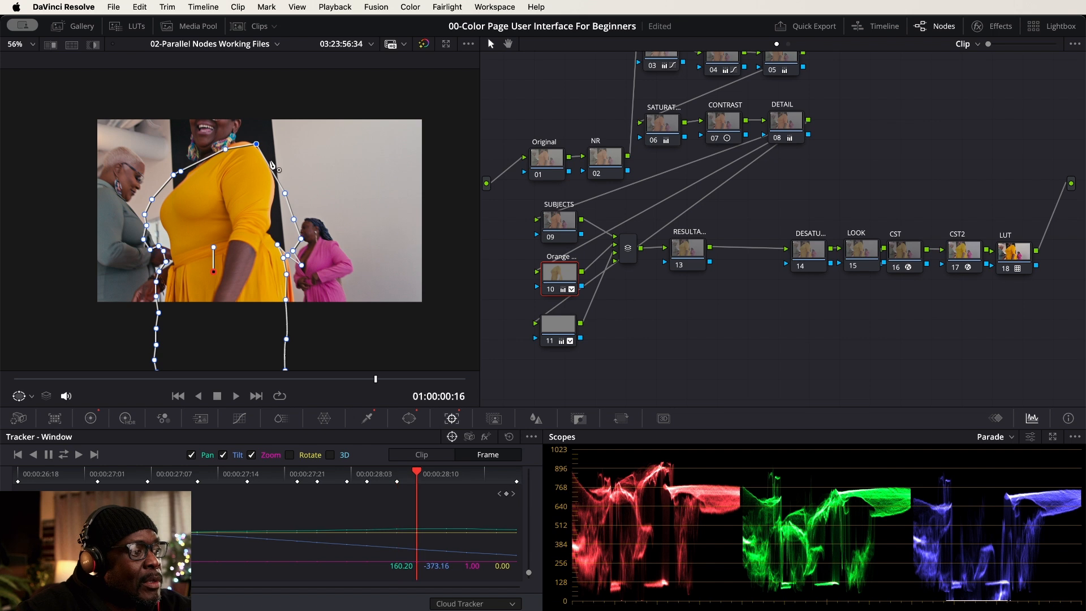
{"action": "left_click_drag", "start_coordinate": [256, 143], "coordinate": [221, 140]}
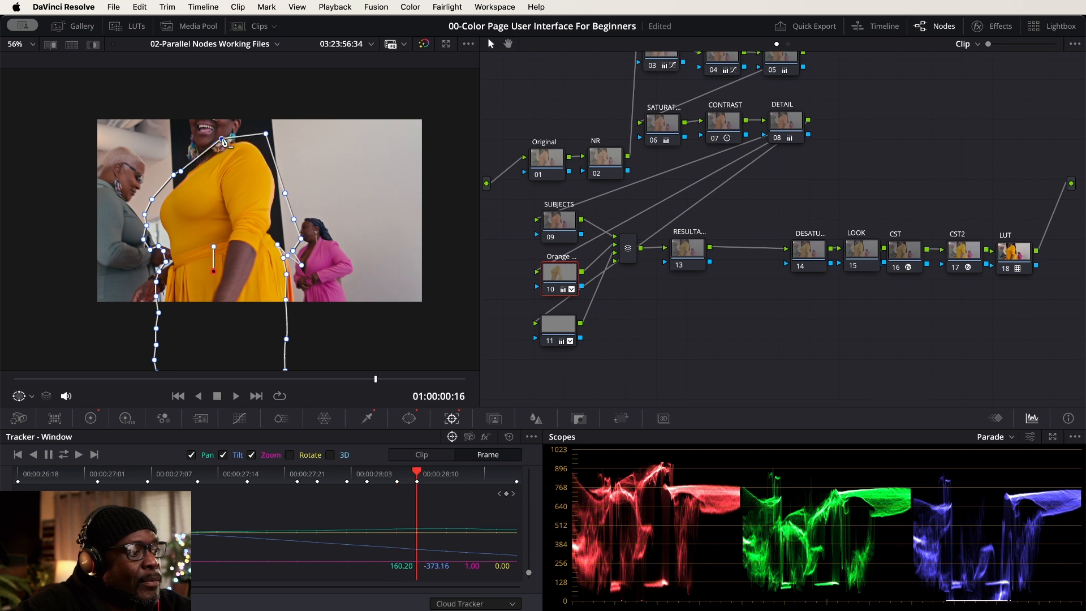
At 01:00:00:17, move the neckline point onto the shoulder and shift the skirt-side points outward around the back of the dress
{"action": "key", "text": "Right"}
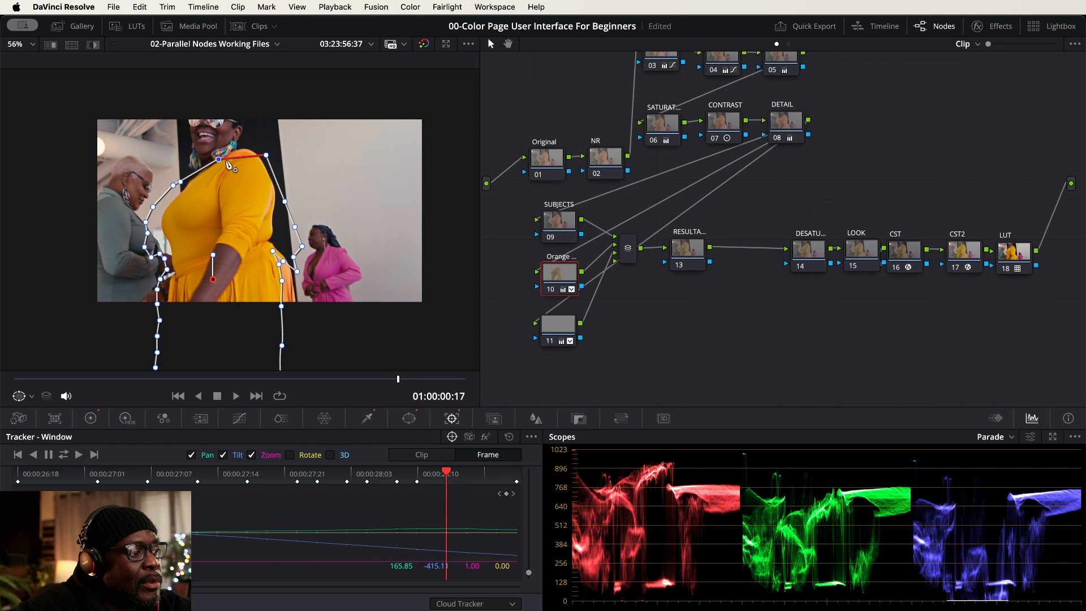
{"action": "left_click_drag", "start_coordinate": [219, 162], "coordinate": [240, 147]}
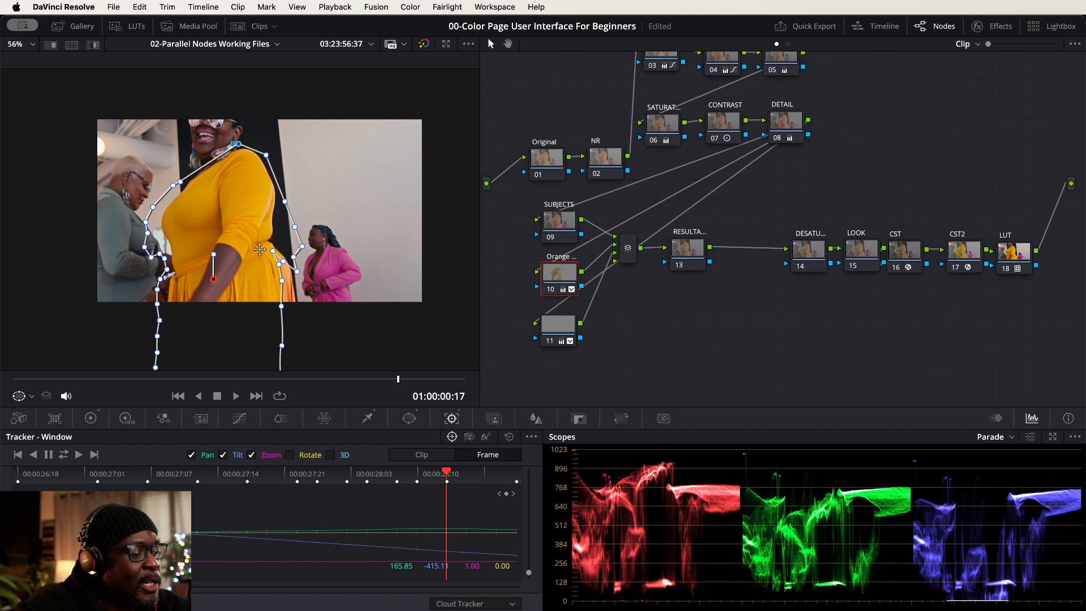
{"action": "left_click_drag", "start_coordinate": [255, 238], "coordinate": [291, 352]}
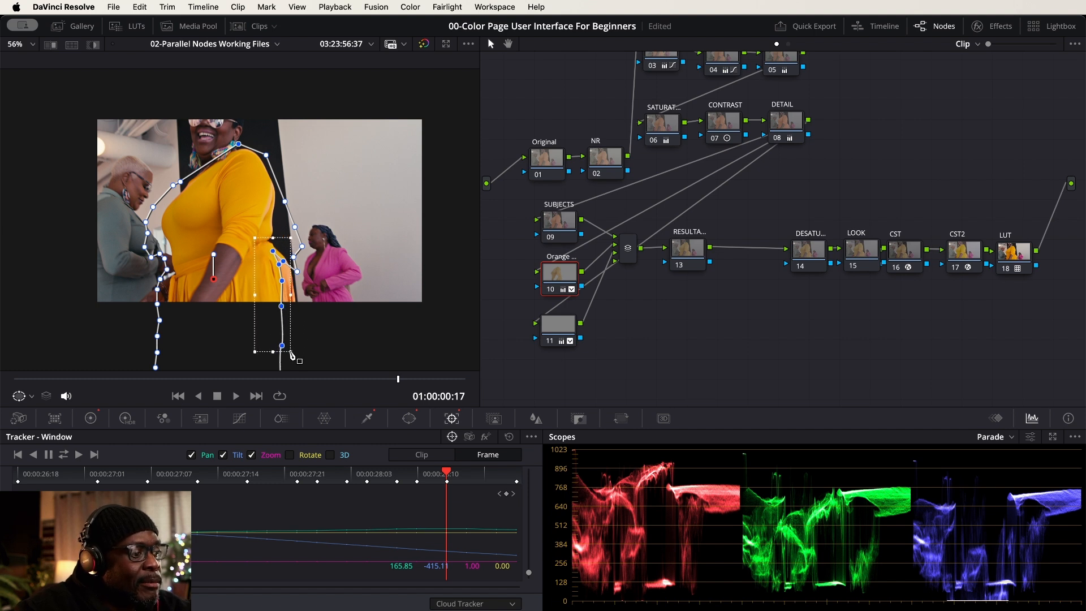
{"action": "left_click_drag", "start_coordinate": [268, 279], "coordinate": [288, 285]}
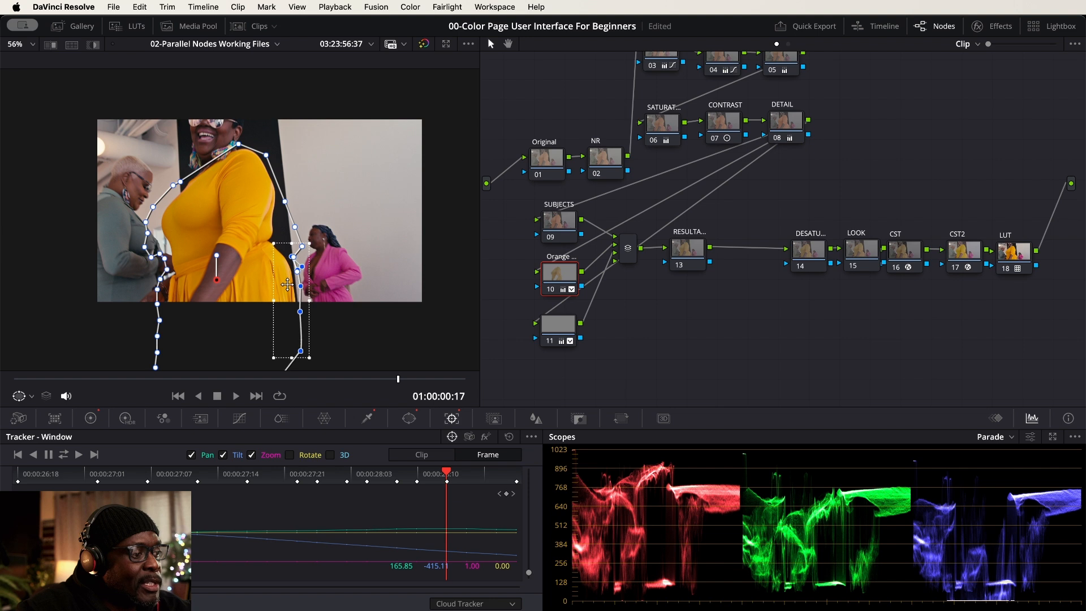
Raise the window's top points to the shoulder at 01:00:00:18 and 01:00:00:19, and refit the upper-arm point at the second frame
{"action": "key", "text": "Right"}
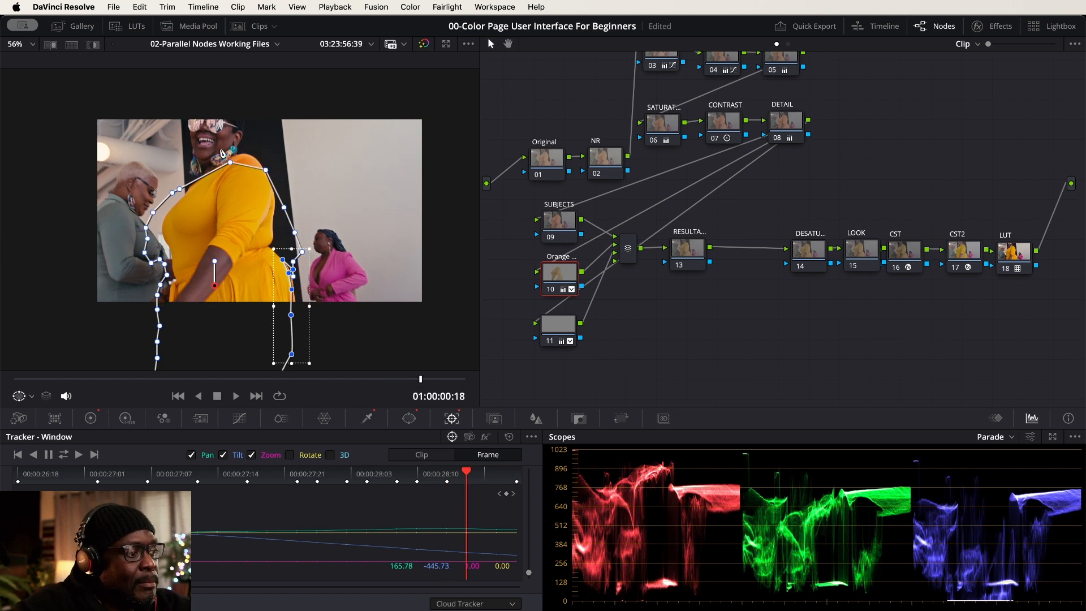
{"action": "left_click_drag", "start_coordinate": [200, 150], "coordinate": [262, 146]}
{"action": "key", "text": "Right"}
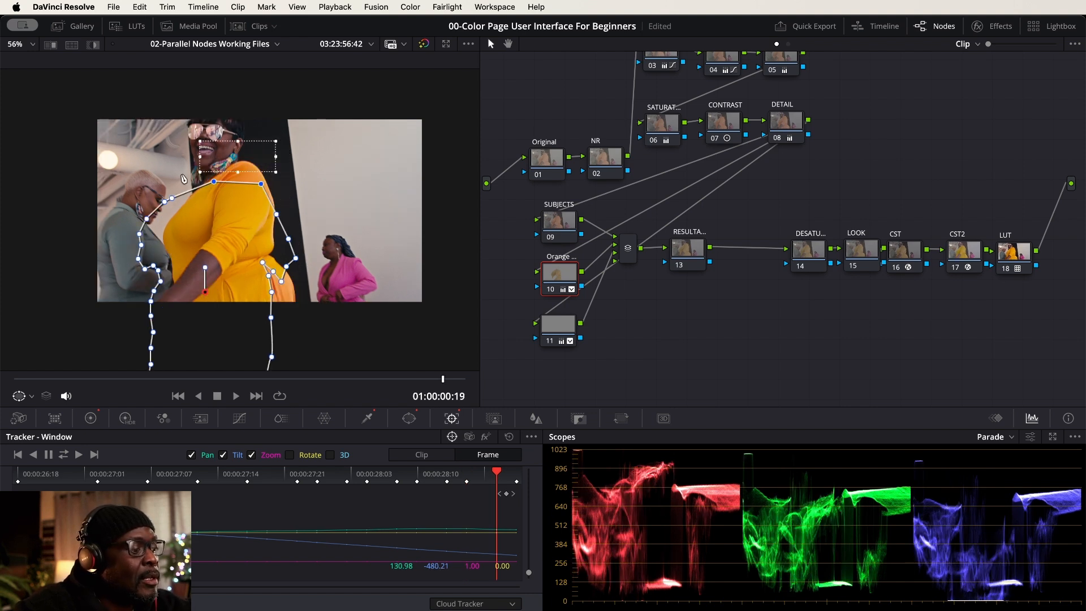
{"action": "left_click_drag", "start_coordinate": [182, 171], "coordinate": [258, 152]}
{"action": "left_click_drag", "start_coordinate": [278, 215], "coordinate": [284, 214]}
At 01:00:00:20, raise the Orange node window's top points from the chest up to the shoulder and neckline
{"action": "key", "text": "Right"}
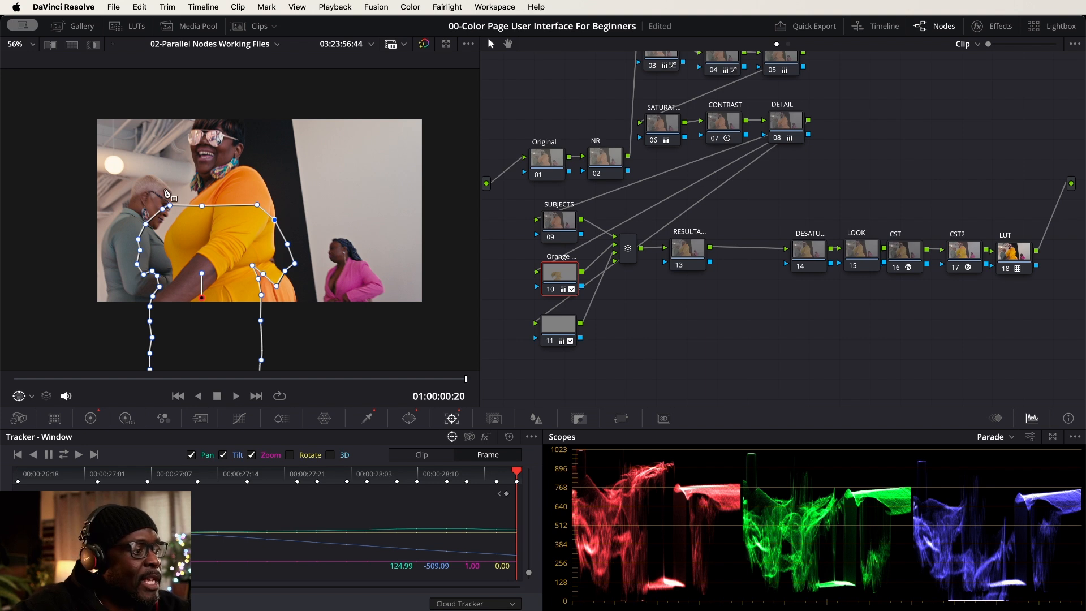
{"action": "left_click_drag", "start_coordinate": [156, 188], "coordinate": [274, 221]}
{"action": "left_click", "coordinate": [274, 220], "text": "shift"}
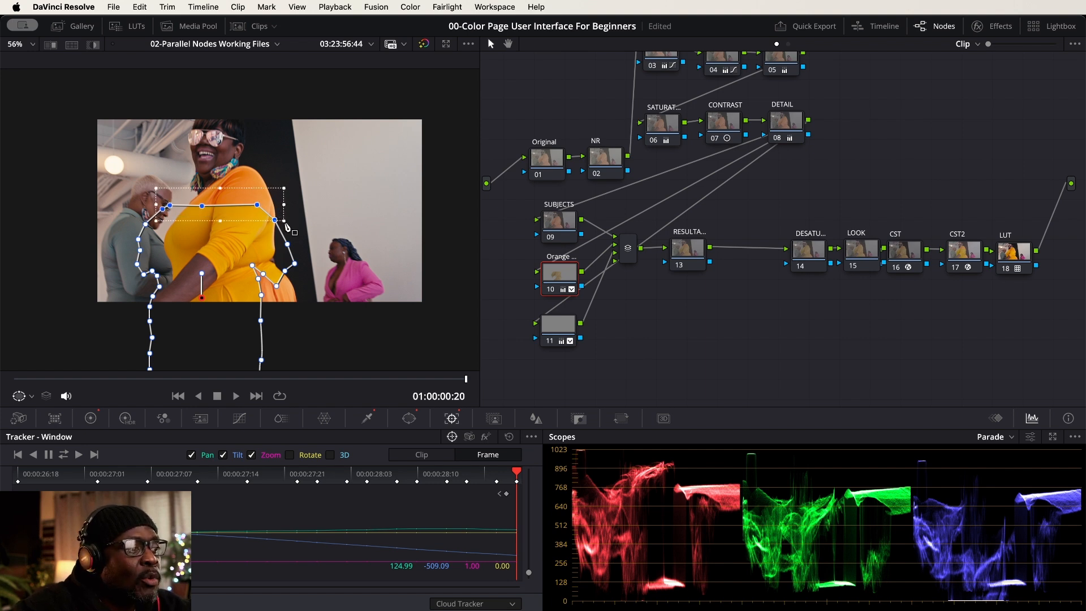
{"action": "left_click_drag", "start_coordinate": [236, 213], "coordinate": [274, 170]}
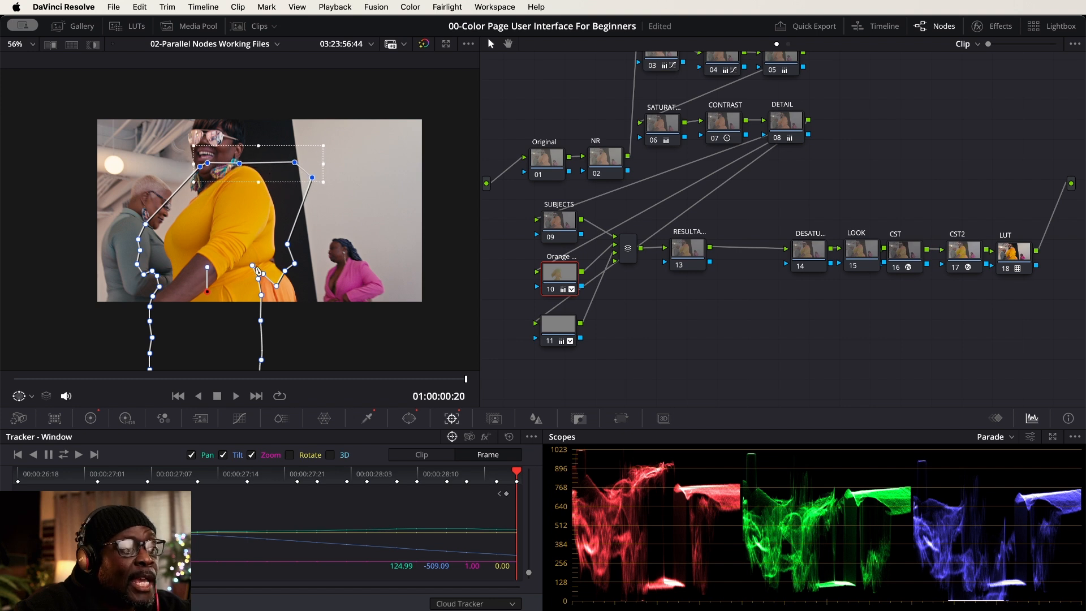
Move the window's skirt-side points outward past the dress edge and pull the upper back points in around the shoulder at 01:00:00:20
{"action": "left_click_drag", "start_coordinate": [245, 254], "coordinate": [291, 316]}
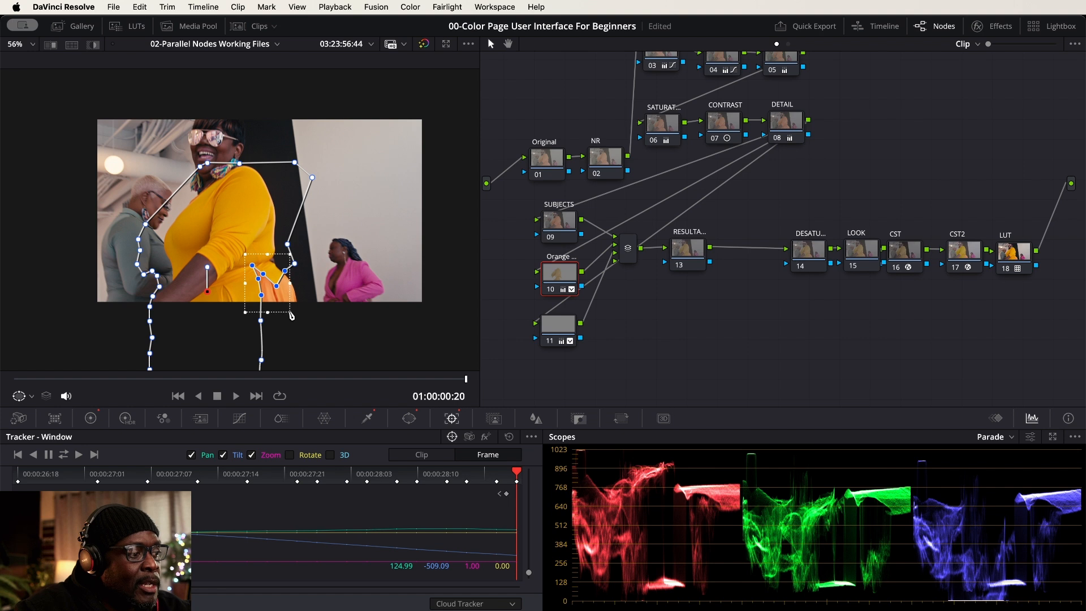
{"action": "left_click_drag", "start_coordinate": [247, 226], "coordinate": [315, 308]}
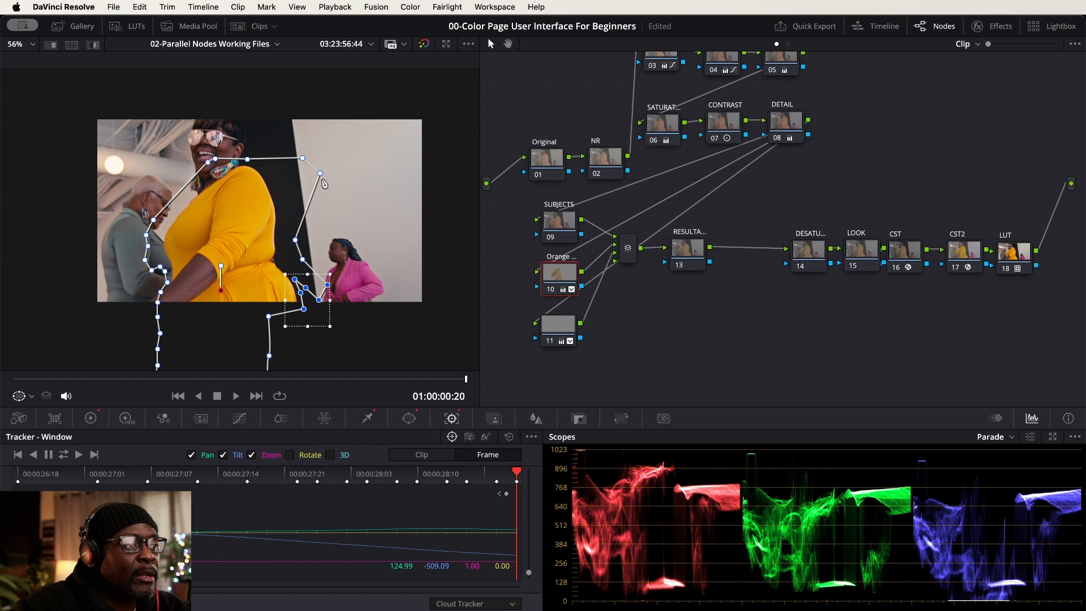
{"action": "left_click_drag", "start_coordinate": [346, 135], "coordinate": [296, 187]}
{"action": "left_click_drag", "start_coordinate": [309, 149], "coordinate": [285, 160]}
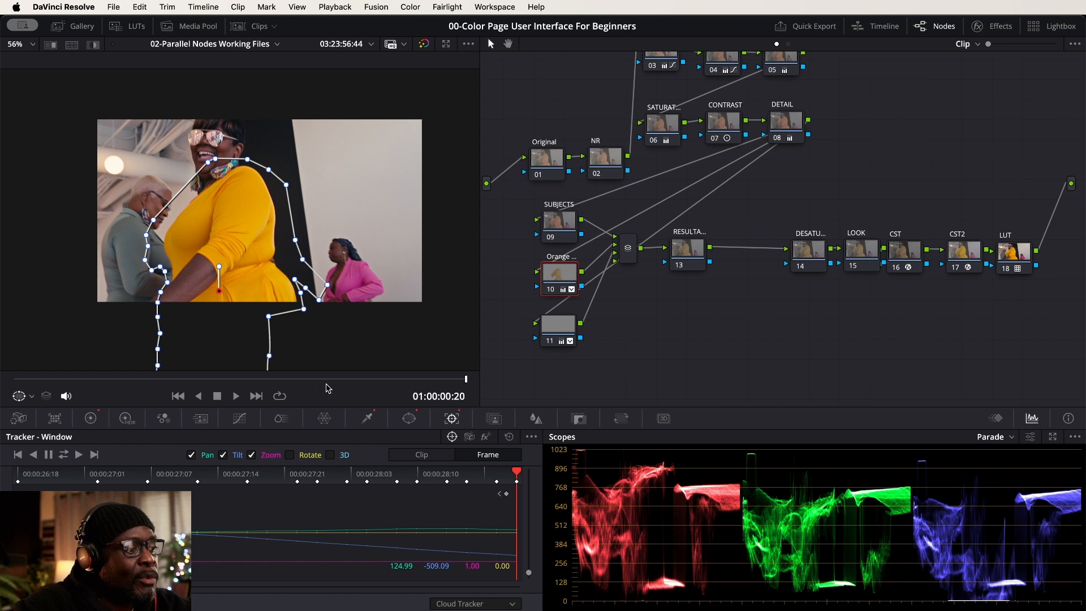
Play the orange dress clip back from its start to review how the window follows the dress
{"action": "left_click_drag", "start_coordinate": [331, 384], "coordinate": [2, 393]}
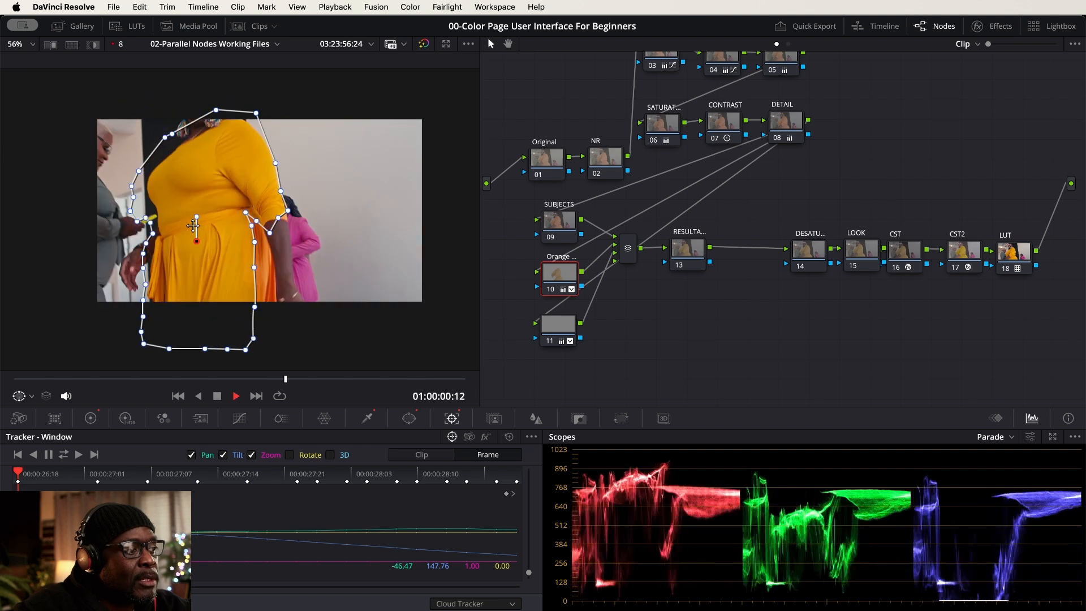
{"action": "key", "text": "space"}
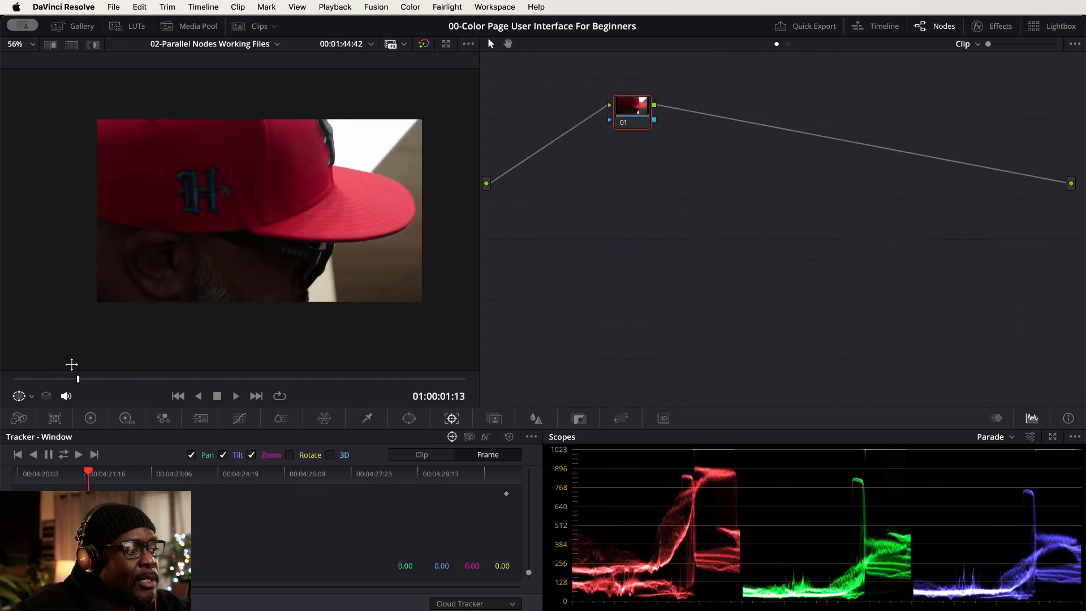
{"action": "left_click_drag", "start_coordinate": [57, 385], "coordinate": [3, 380]}
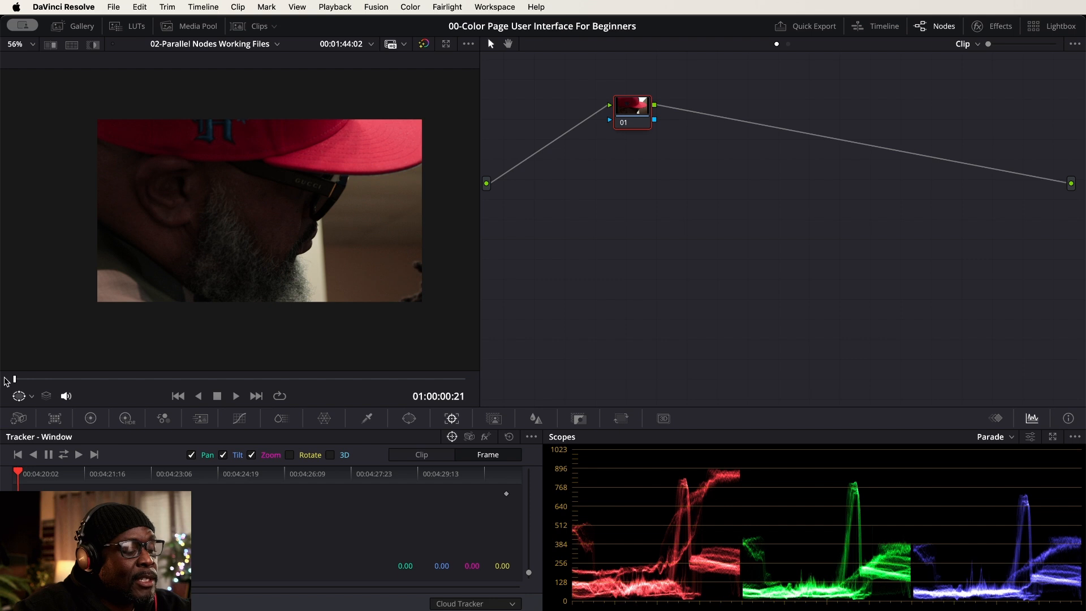
{"action": "key", "text": "space"}
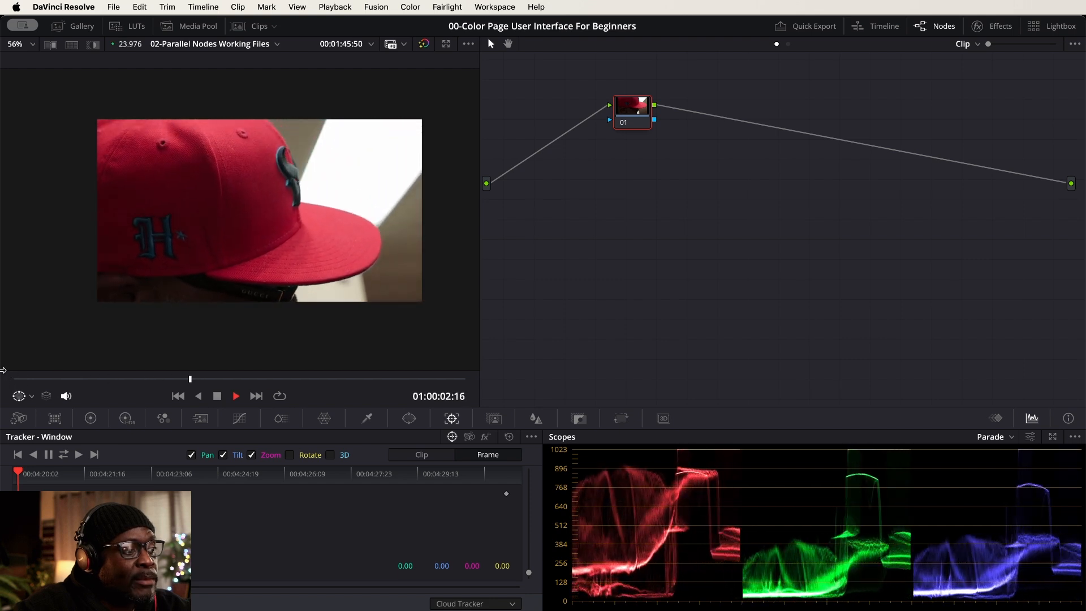
{"action": "key", "text": "space"}
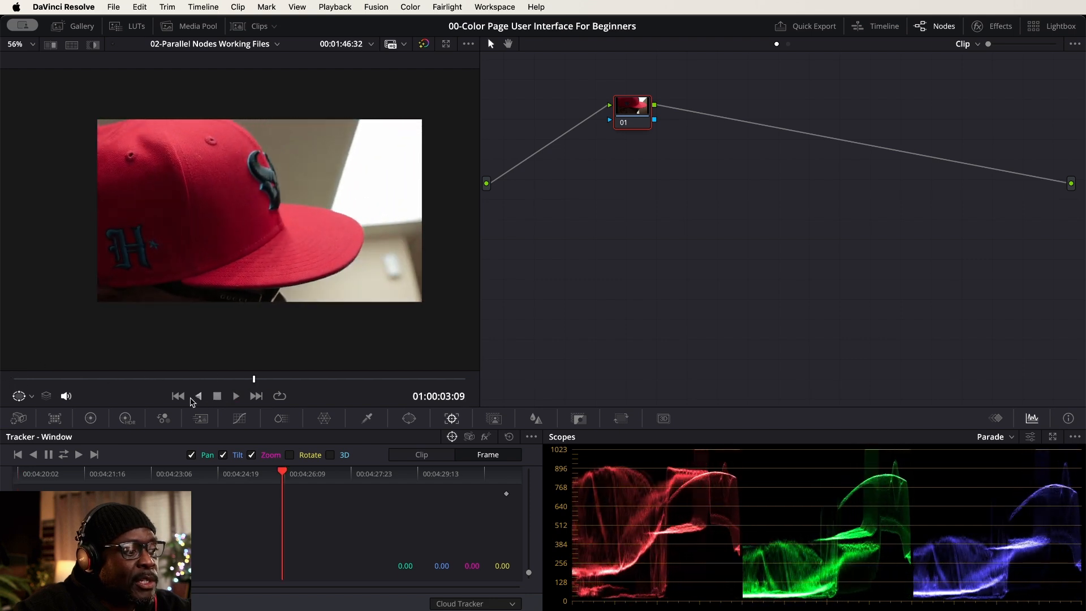
{"action": "left_click", "coordinate": [178, 396]}
{"action": "key", "text": "space"}
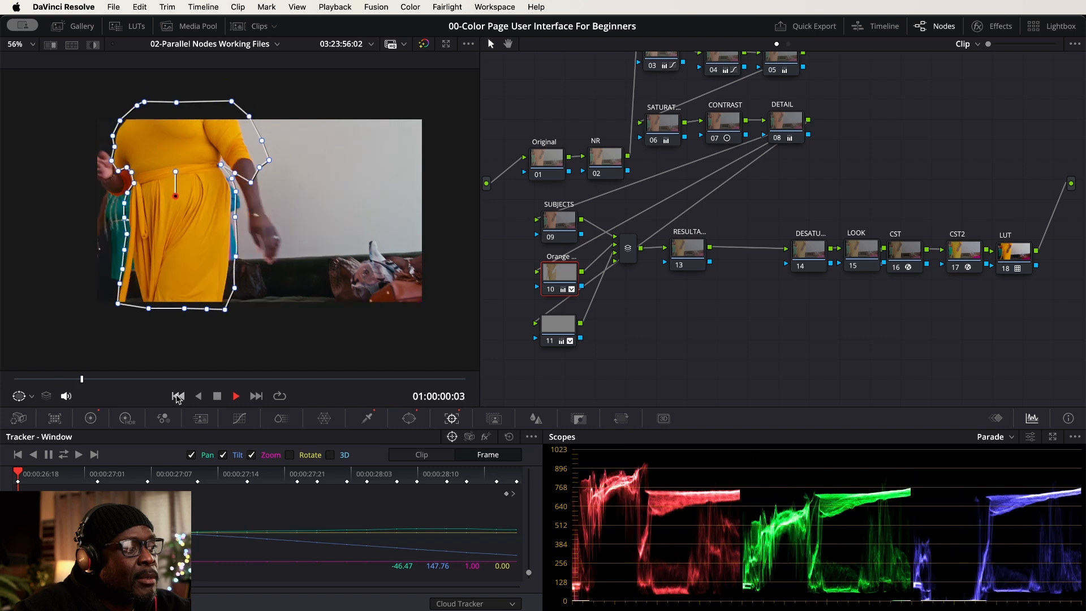
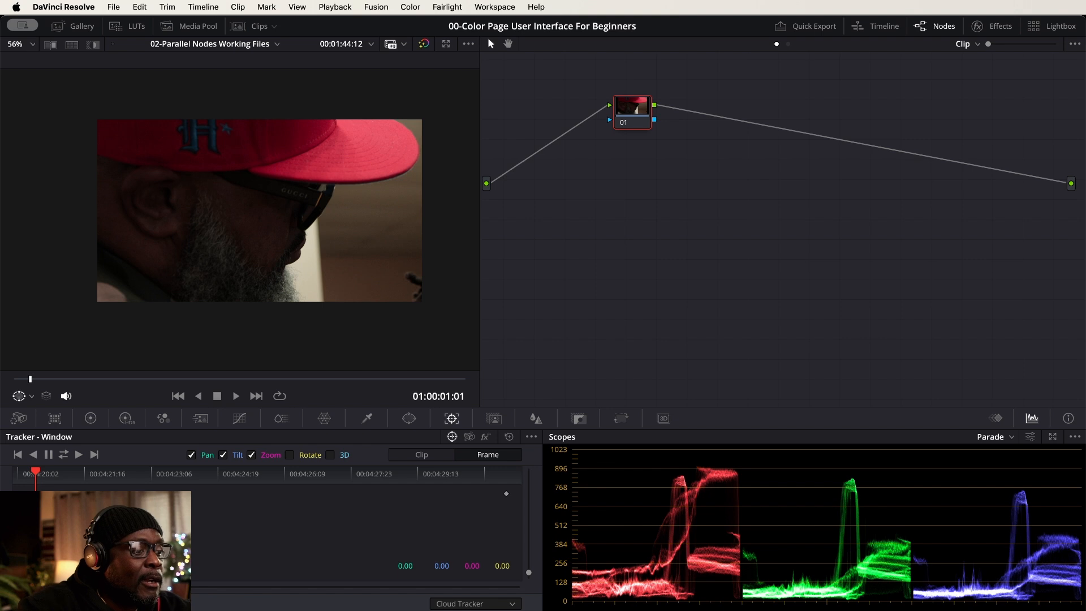
Move the timeline playhead to 01:00:00:00 on the Edit page and return to the Color page
{"action": "key", "text": "shift+4"}
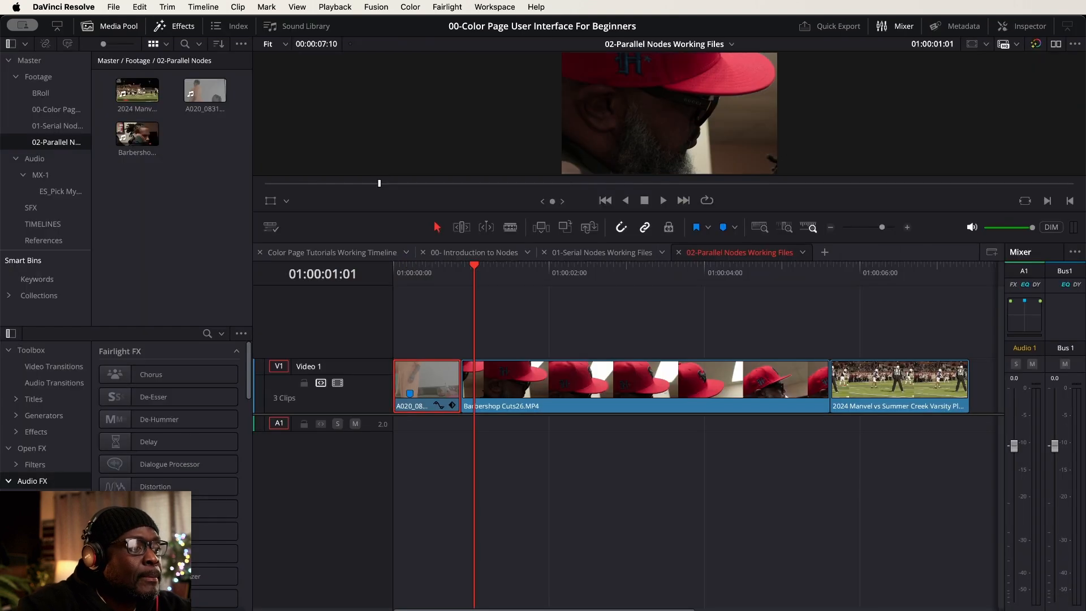
{"action": "left_click_drag", "start_coordinate": [436, 266], "coordinate": [360, 277]}
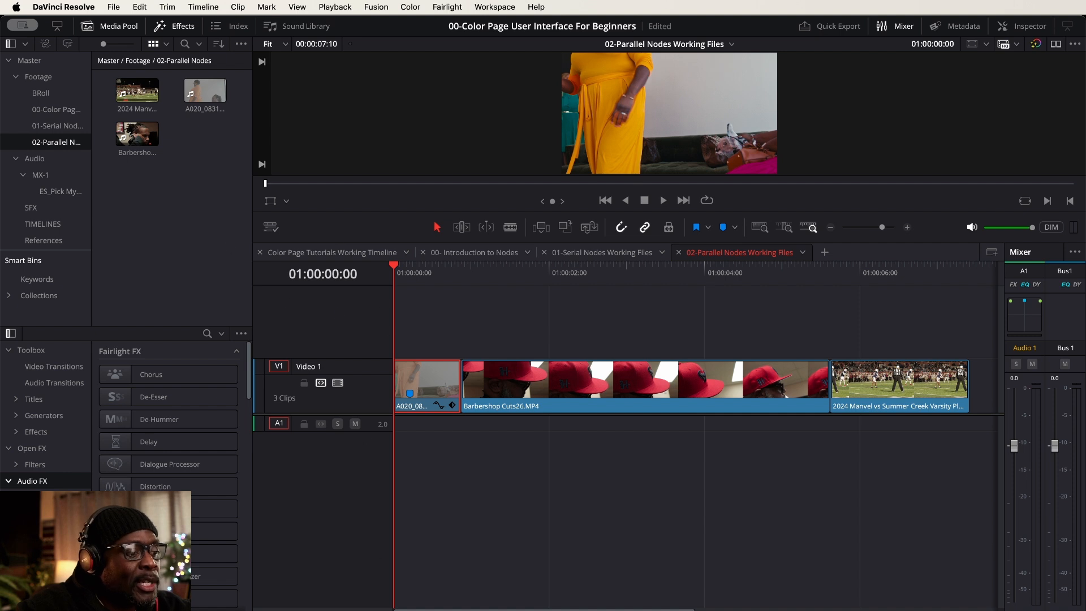
{"action": "key", "text": "shift+6"}
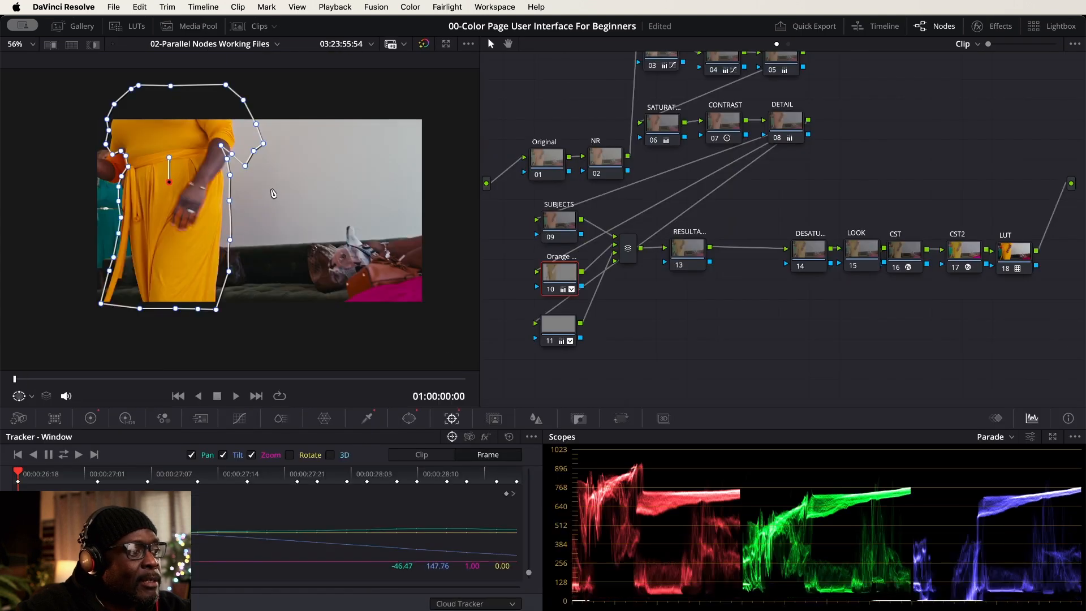
Select node 11, stop at 01:00:00:05 where the blue garment shows, and reset the node's windows
{"action": "left_click", "coordinate": [557, 328]}
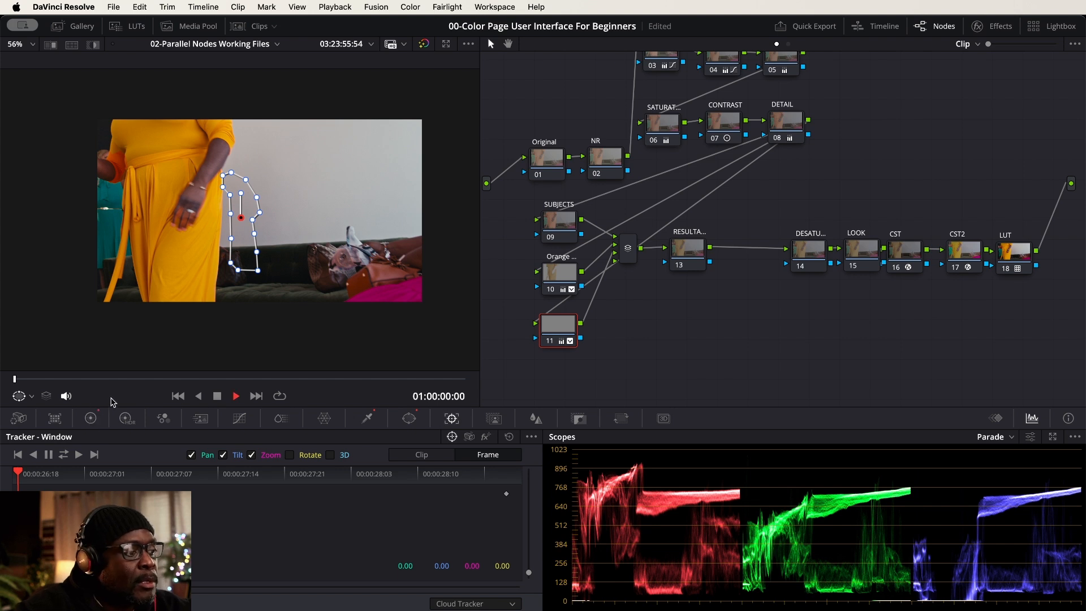
{"action": "key", "text": "space"}
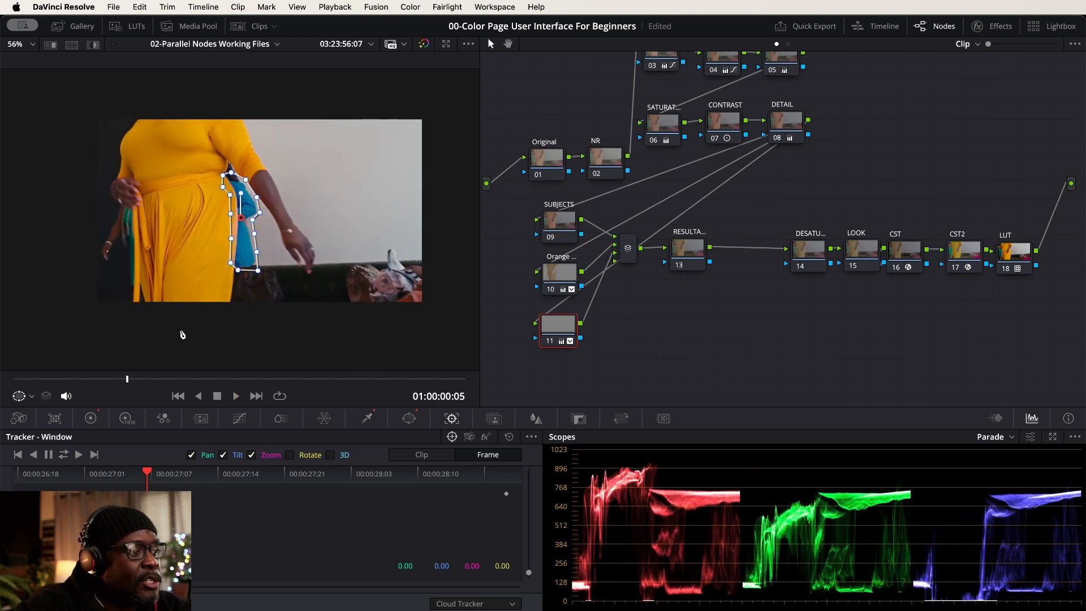
{"action": "left_click", "coordinate": [260, 212]}
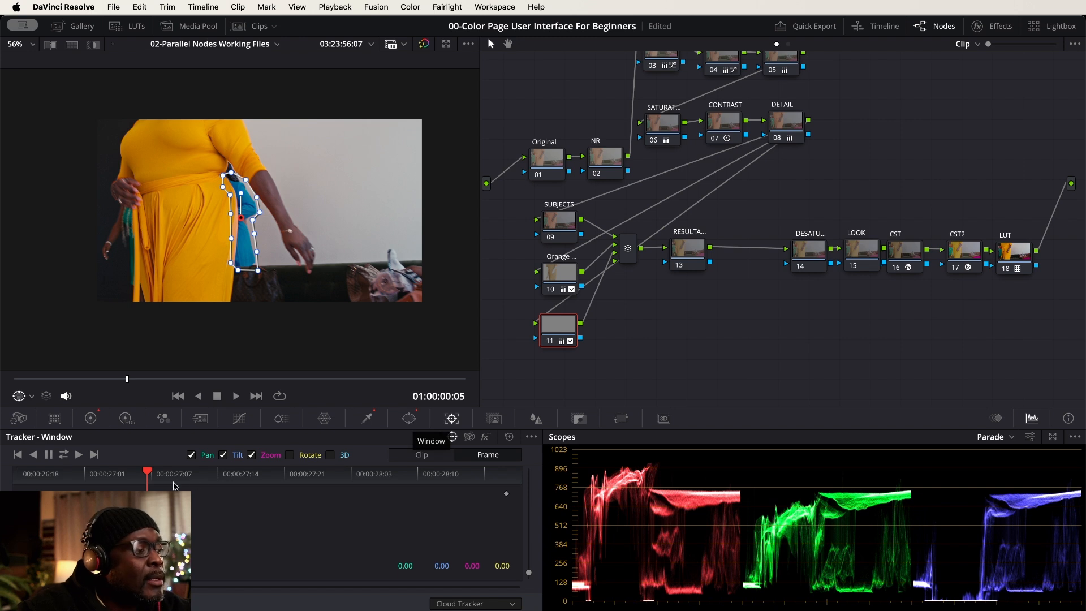
{"action": "left_click", "coordinate": [410, 419]}
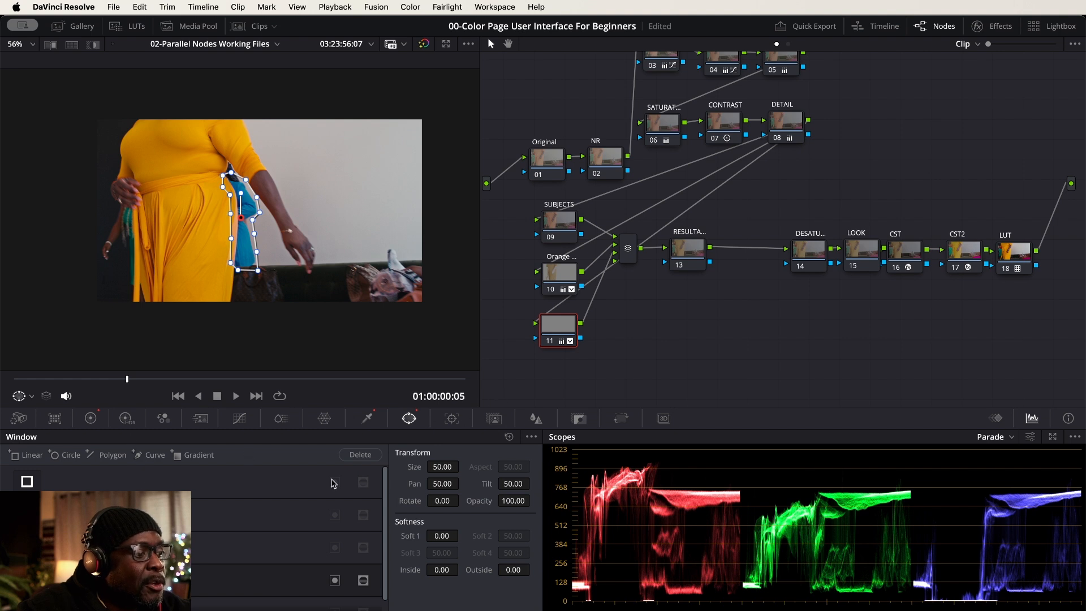
{"action": "left_click", "coordinate": [509, 437]}
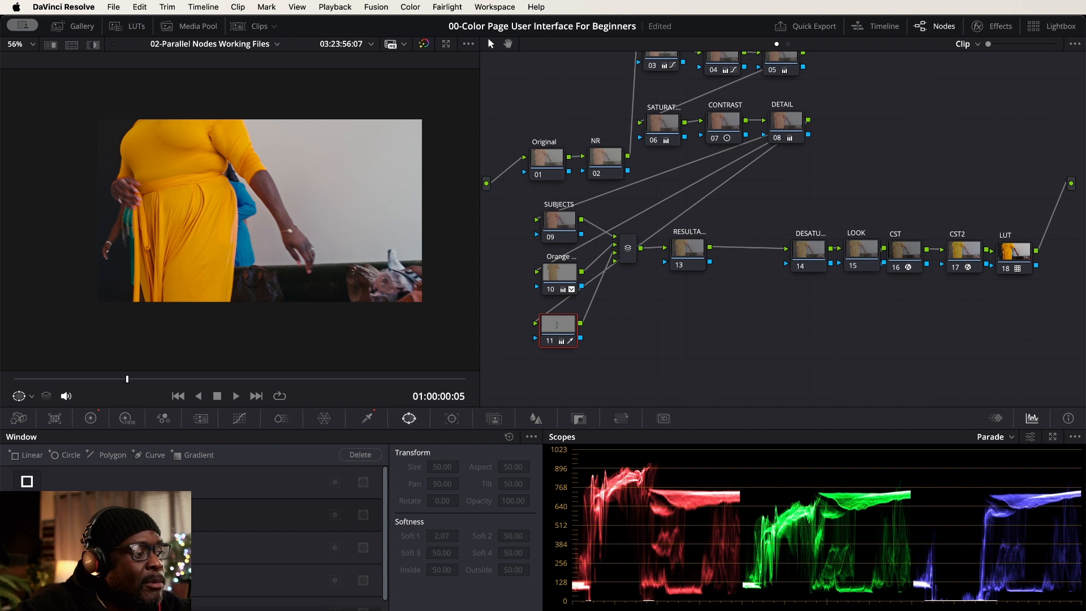
Add a circle window to node 11 and shape it into a tall oval over the blue garment, aspect about 37.76
{"action": "left_click", "coordinate": [67, 454]}
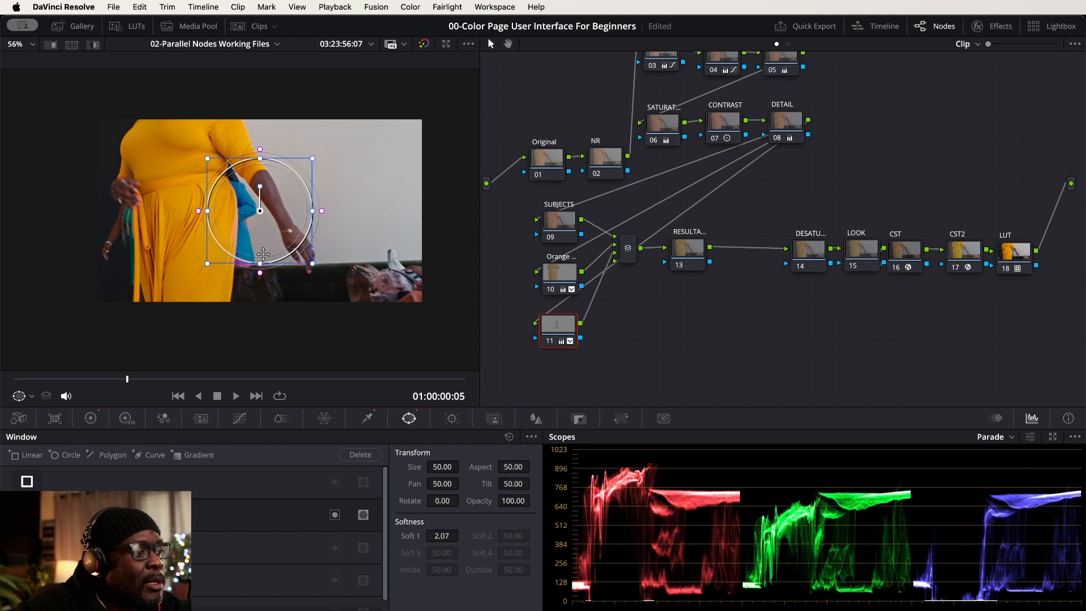
{"action": "left_click_drag", "start_coordinate": [257, 264], "coordinate": [254, 281]}
{"action": "left_click_drag", "start_coordinate": [271, 222], "coordinate": [256, 225]}
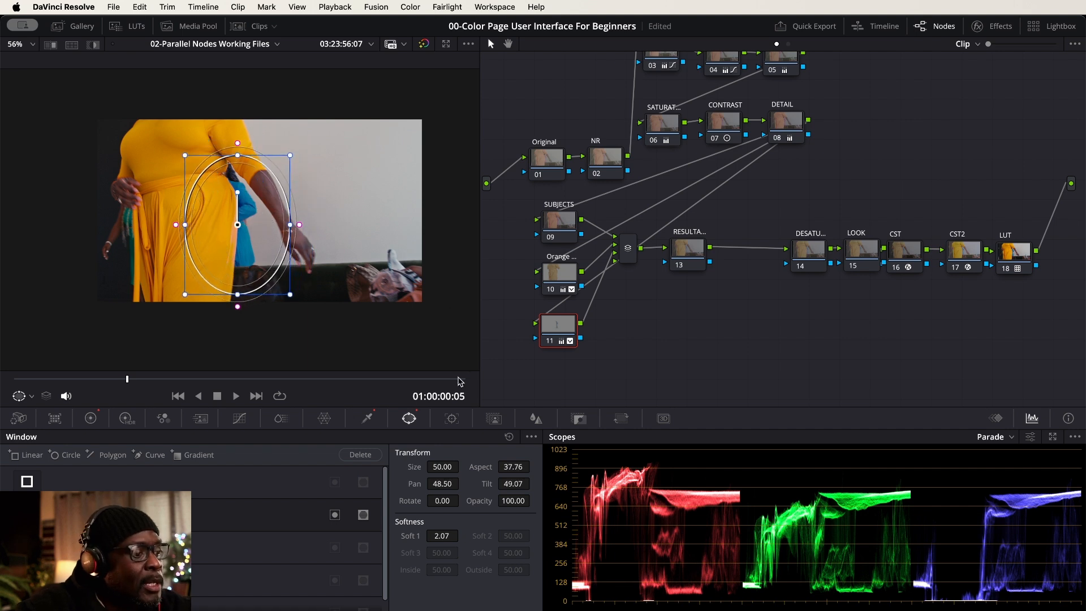
Try to fit the oval window to the garment by stepping through frames from the clip's start and shifting the window
{"action": "left_click", "coordinate": [452, 418]}
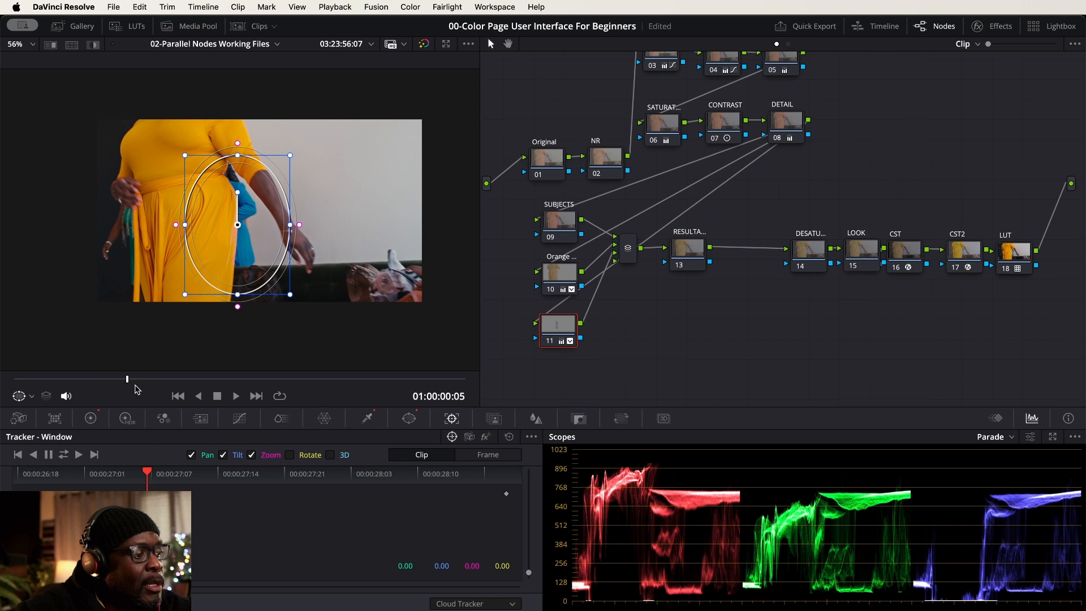
{"action": "left_click_drag", "start_coordinate": [128, 380], "coordinate": [3, 380]}
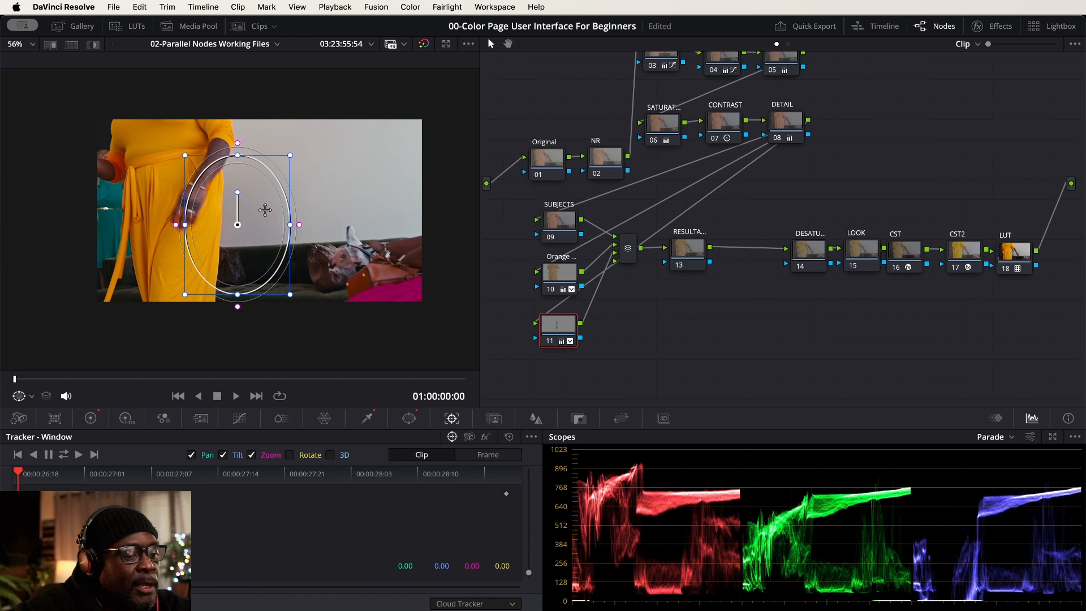
{"action": "key", "text": "Right"}
{"action": "key", "text": "Right"}
{"action": "key", "text": "Right"}
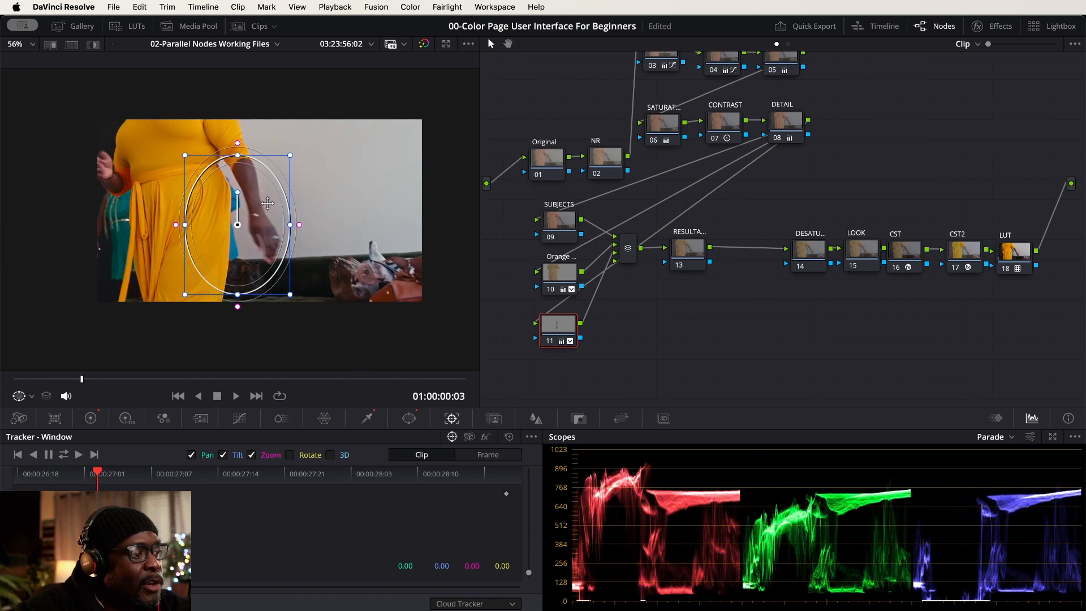
{"action": "left_click_drag", "start_coordinate": [268, 202], "coordinate": [260, 200]}
{"action": "key", "text": "Right"}
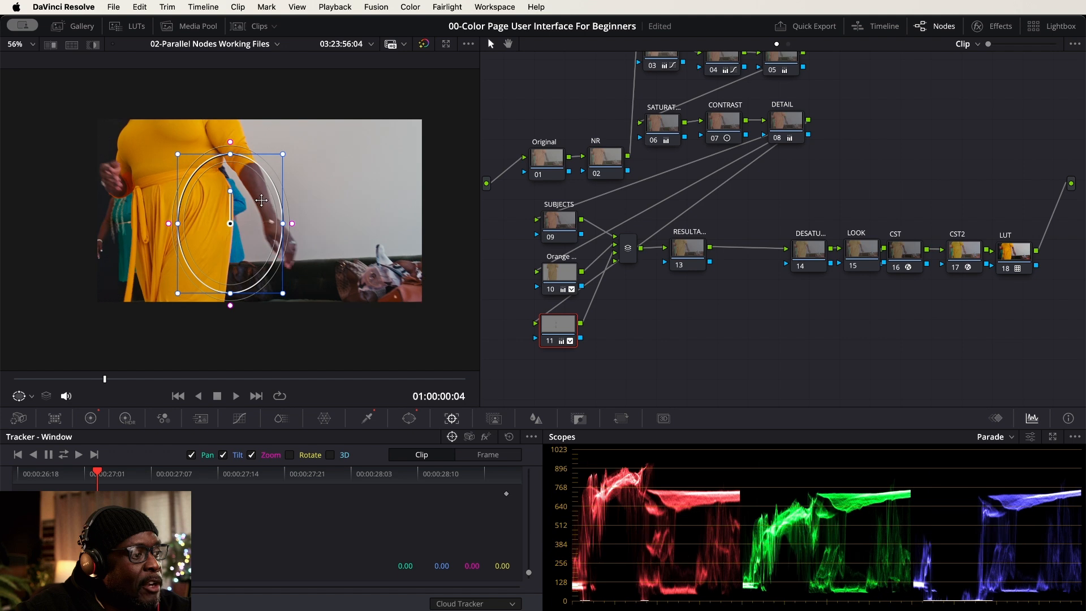
{"action": "key", "text": "Right"}
{"action": "key", "text": "Right"}
{"action": "key", "text": "Right"}
Try to follow the woman in the background by moving the oval window over her while stepping to 01:00:00:20
{"action": "left_click_drag", "start_coordinate": [268, 220], "coordinate": [378, 269]}
{"action": "key", "text": "Right"}
{"action": "key", "text": "Right"}
{"action": "key", "text": "Right"}
{"action": "key", "text": "Right"}
{"action": "key", "text": "Right"}
{"action": "key", "text": "Right"}
{"action": "key", "text": "Right"}
{"action": "key", "text": "Right"}
{"action": "key", "text": "Right"}
{"action": "key", "text": "Right"}
{"action": "key", "text": "Right"}
{"action": "key", "text": "Right"}
{"action": "key", "text": "Right"}
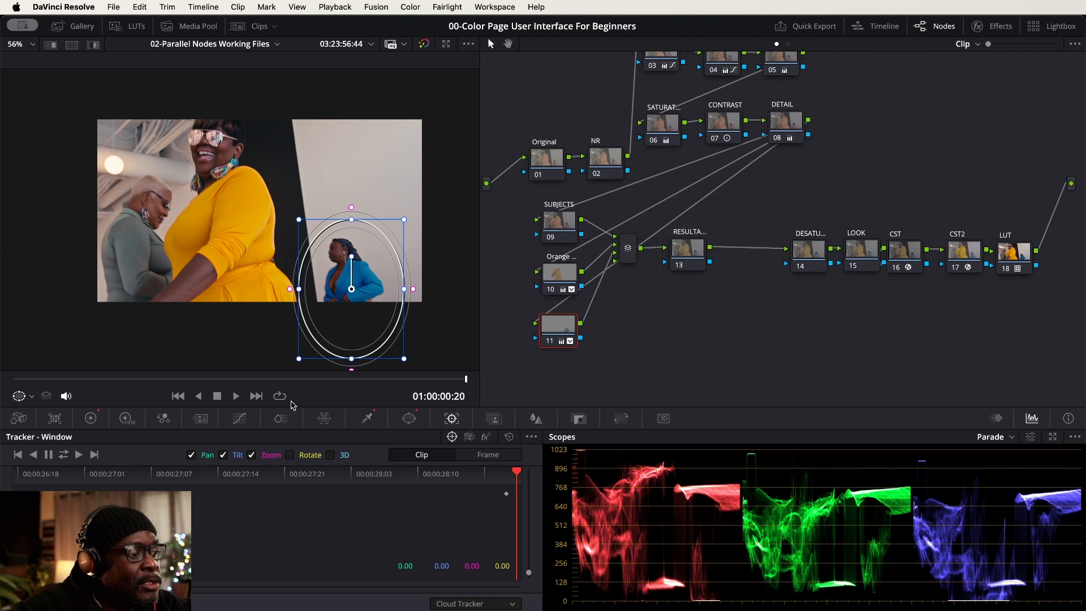
Return to the clip's first frame and move the oval window onto the waist of the orange dress
{"action": "left_click_drag", "start_coordinate": [294, 382], "coordinate": [2, 385]}
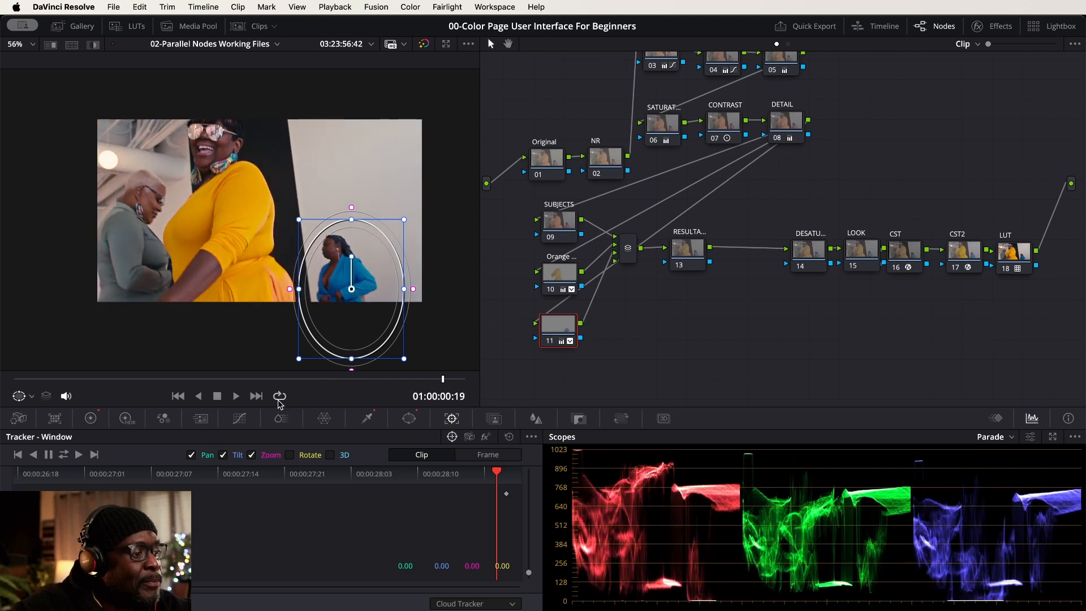
{"action": "left_click_drag", "start_coordinate": [269, 382], "coordinate": [9, 385]}
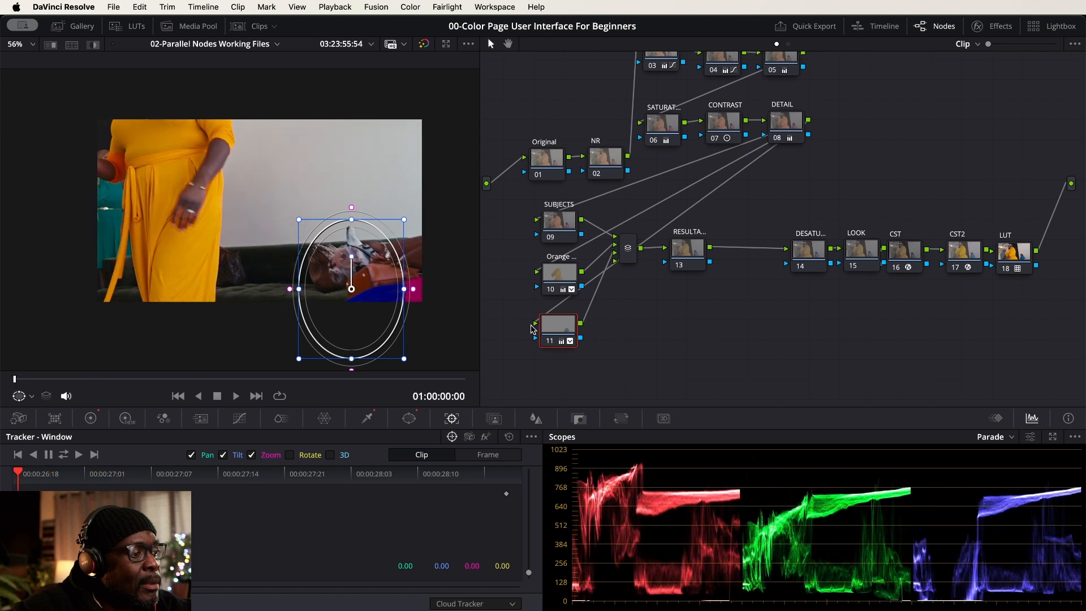
{"action": "left_click_drag", "start_coordinate": [373, 275], "coordinate": [207, 143]}
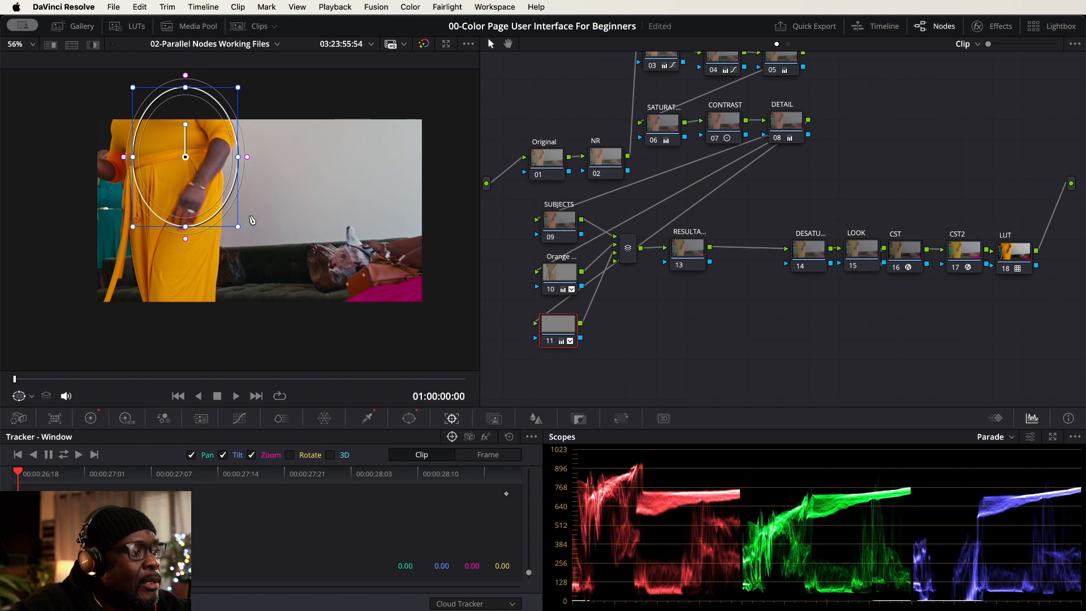
Center the oval window over the blue garment at 01:00:00:06 and track it forward and in reverse
{"action": "left_click_drag", "start_coordinate": [15, 382], "coordinate": [146, 381]}
{"action": "left_click_drag", "start_coordinate": [205, 127], "coordinate": [272, 201]}
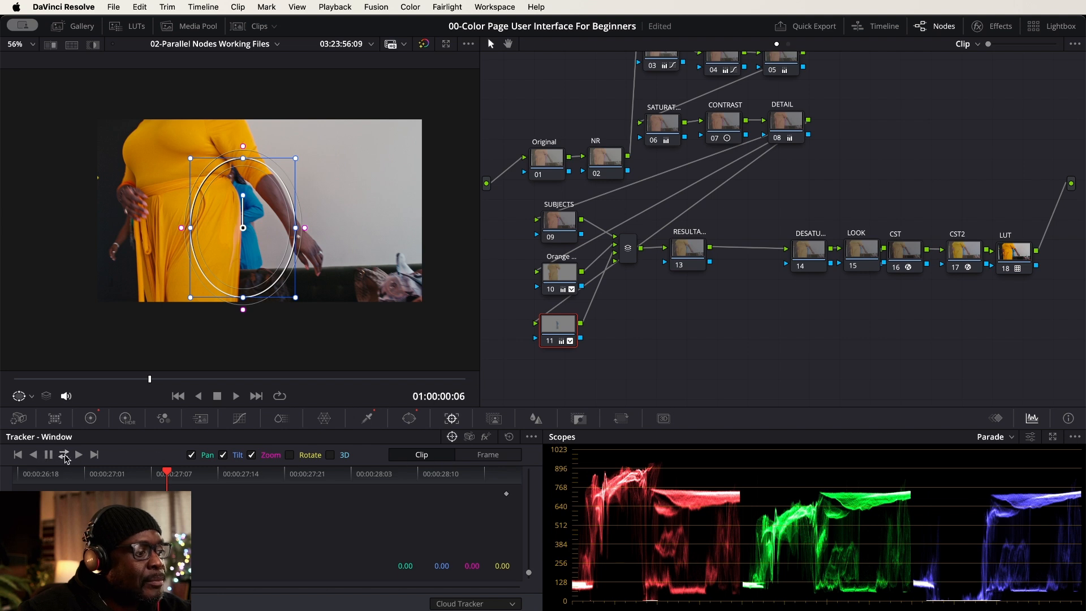
{"action": "left_click", "coordinate": [64, 454]}
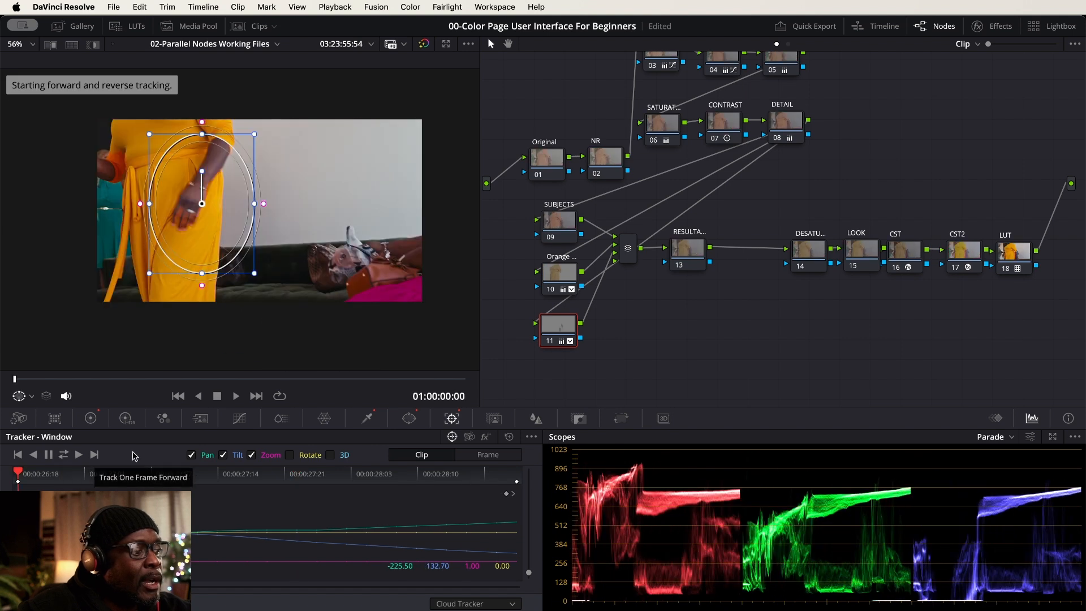
Switch the tracker to Frame mode and, at 01:00:00:09, shift the oval window outward to center it on the blue garment
{"action": "left_click", "coordinate": [494, 457]}
{"action": "left_click_drag", "start_coordinate": [17, 382], "coordinate": [224, 390]}
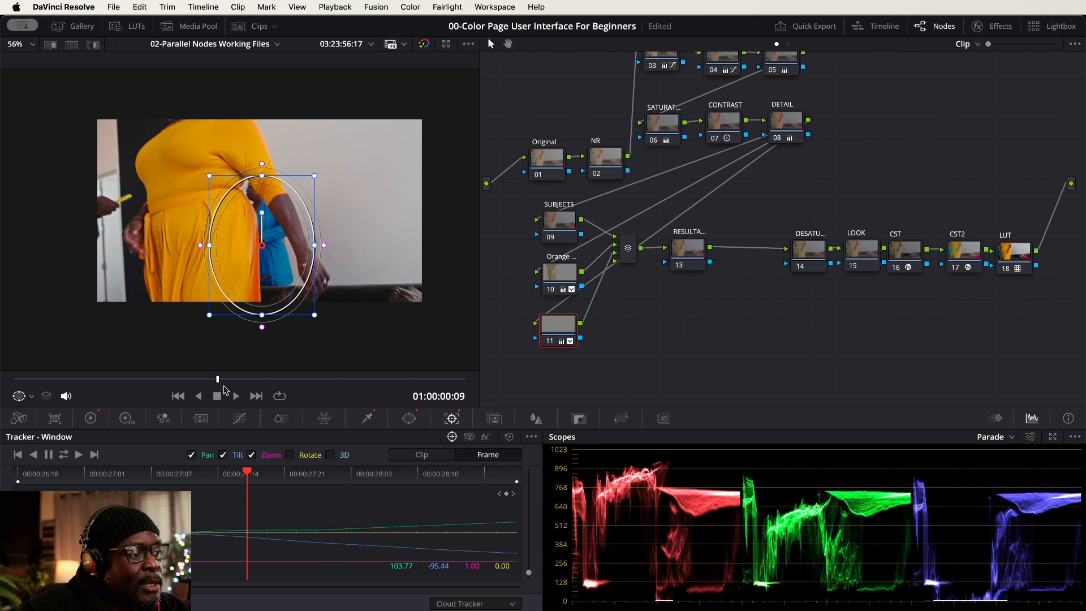
{"action": "left_click_drag", "start_coordinate": [284, 242], "coordinate": [301, 242]}
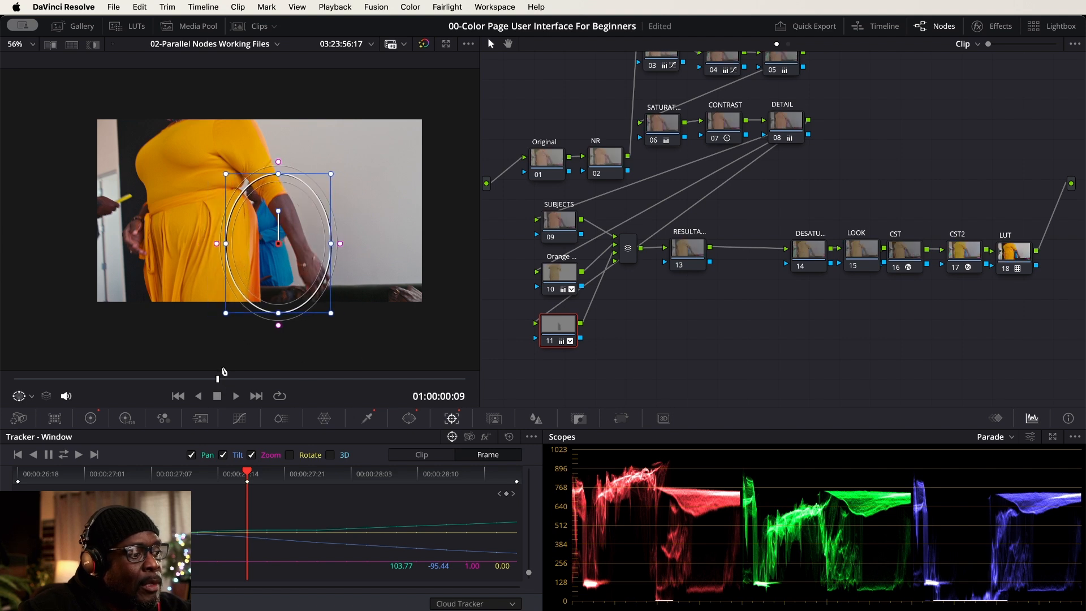
At 01:00:00:11 and again two frames further on, shift the oval window outward over the blue garment
{"action": "left_click_drag", "start_coordinate": [220, 384], "coordinate": [261, 385]}
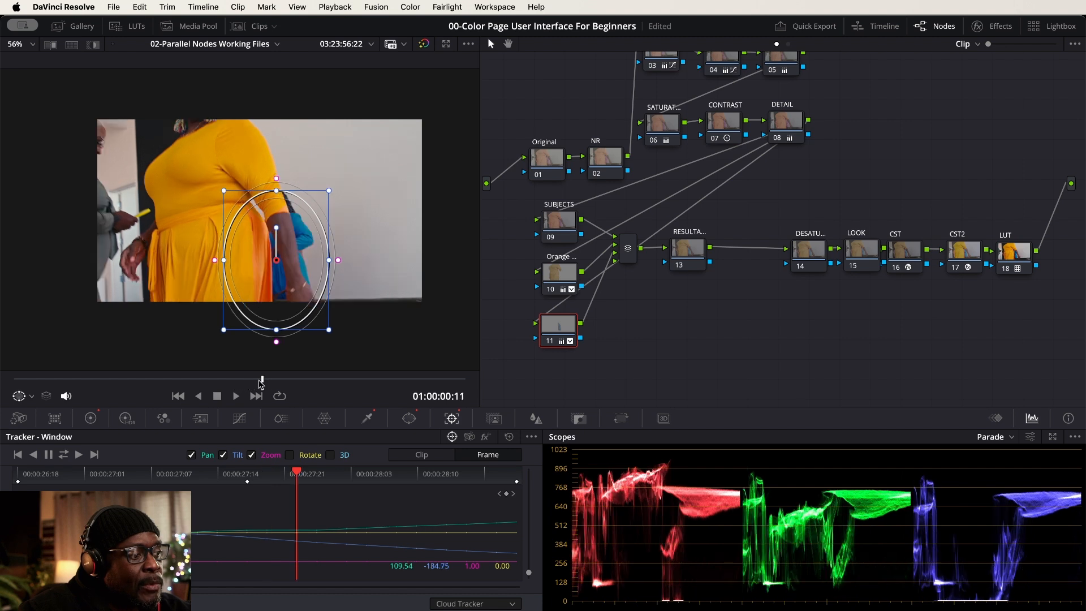
{"action": "left_click_drag", "start_coordinate": [279, 279], "coordinate": [291, 273]}
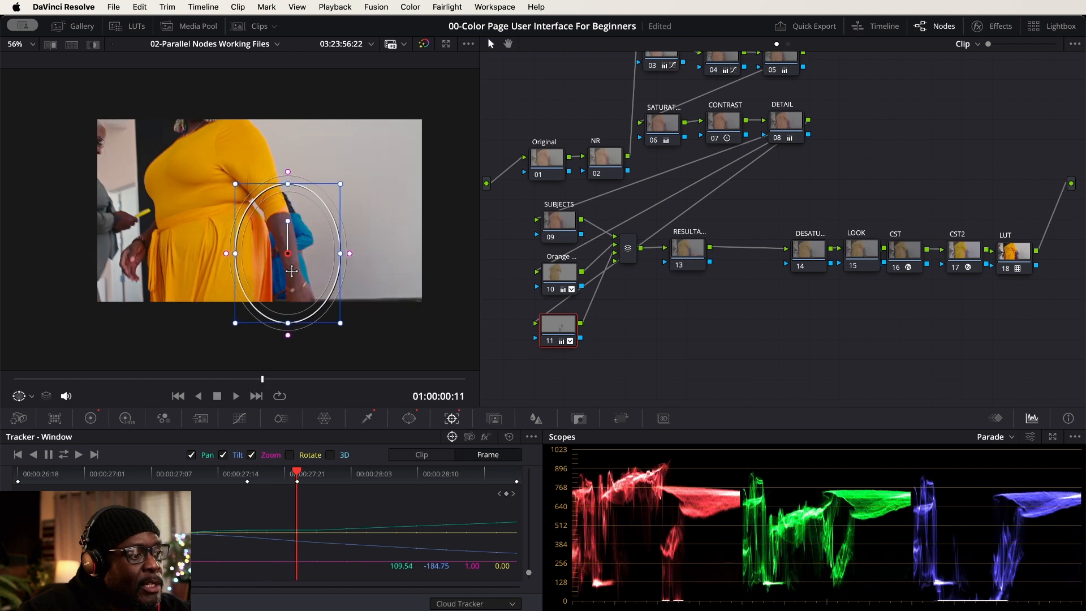
{"action": "key", "text": "Right"}
{"action": "key", "text": "Right"}
{"action": "left_click_drag", "start_coordinate": [303, 272], "coordinate": [323, 271]}
Advance to 01:00:00:17 a couple of frames at a time, repositioning the oval window over the woman in blue at each stop
{"action": "key", "text": "Right"}
{"action": "key", "text": "Right"}
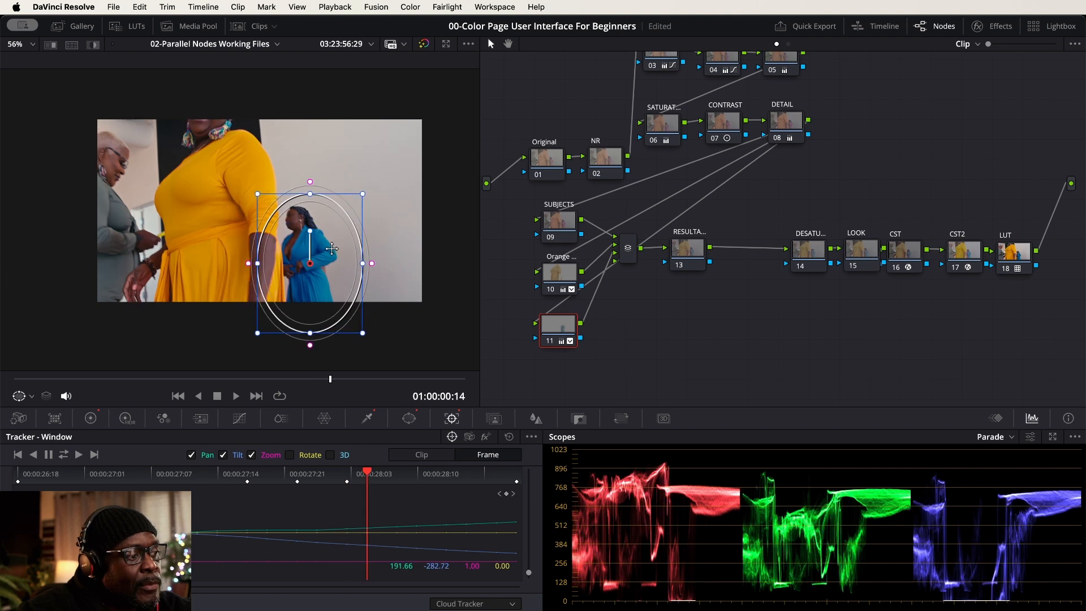
{"action": "mouse_move", "coordinate": [339, 250]}
{"action": "left_mouse_down"}
{"action": "mouse_move", "coordinate": [340, 270]}
{"action": "mouse_move", "coordinate": [344, 255]}
{"action": "left_mouse_up"}
{"action": "key", "text": "Right"}
{"action": "key", "text": "Right"}
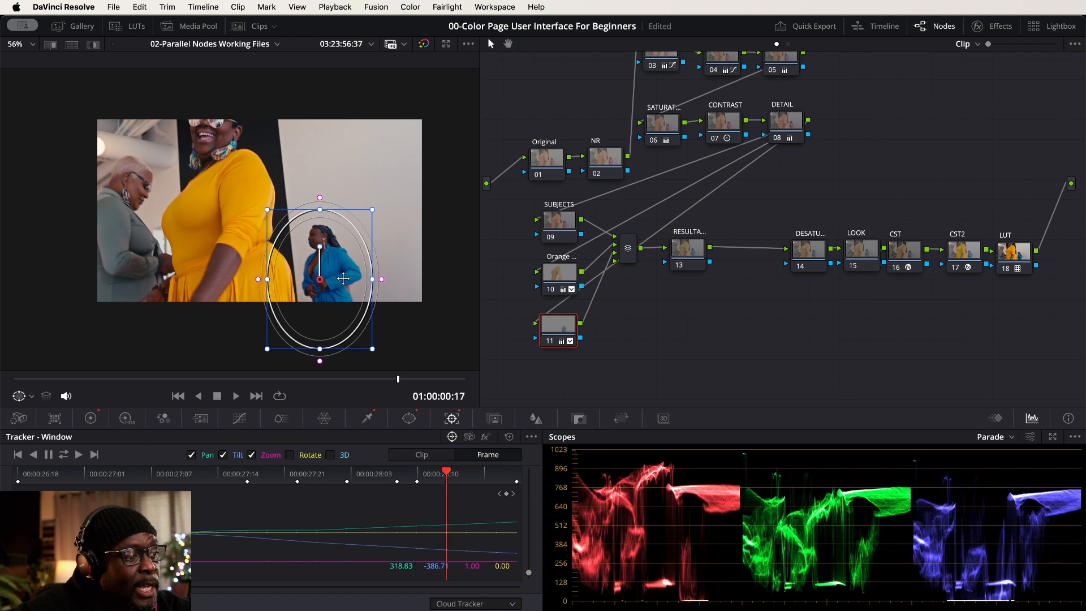
{"action": "left_click_drag", "start_coordinate": [339, 271], "coordinate": [371, 250]}
At the clip's last frame, 01:00:00:20, raise the oval window slightly so it centers on the woman in blue
{"action": "key", "text": "Right"}
{"action": "key", "text": "Right"}
{"action": "key", "text": "Right"}
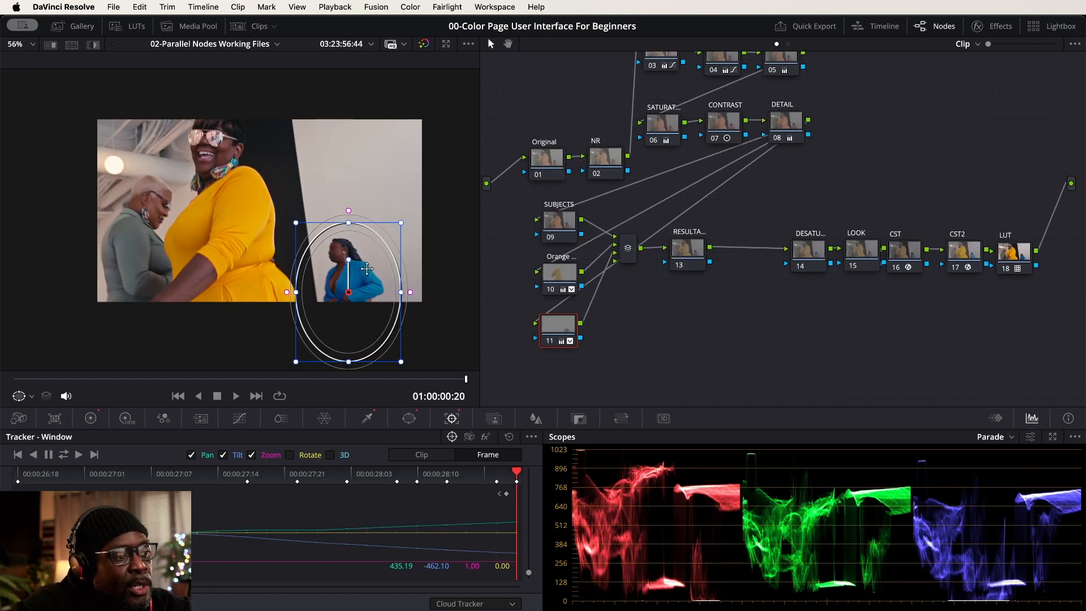
{"action": "left_click_drag", "start_coordinate": [367, 269], "coordinate": [371, 258]}
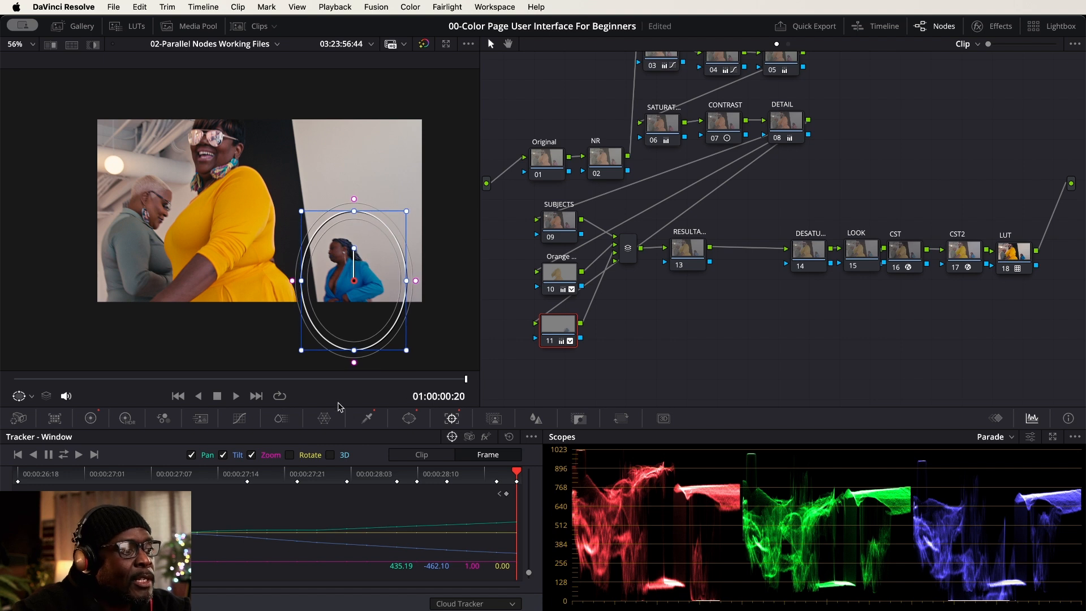
Play the orange dress clip from its first frame to check how the oval window follows the woman in blue
{"action": "left_click_drag", "start_coordinate": [343, 383], "coordinate": [2, 385]}
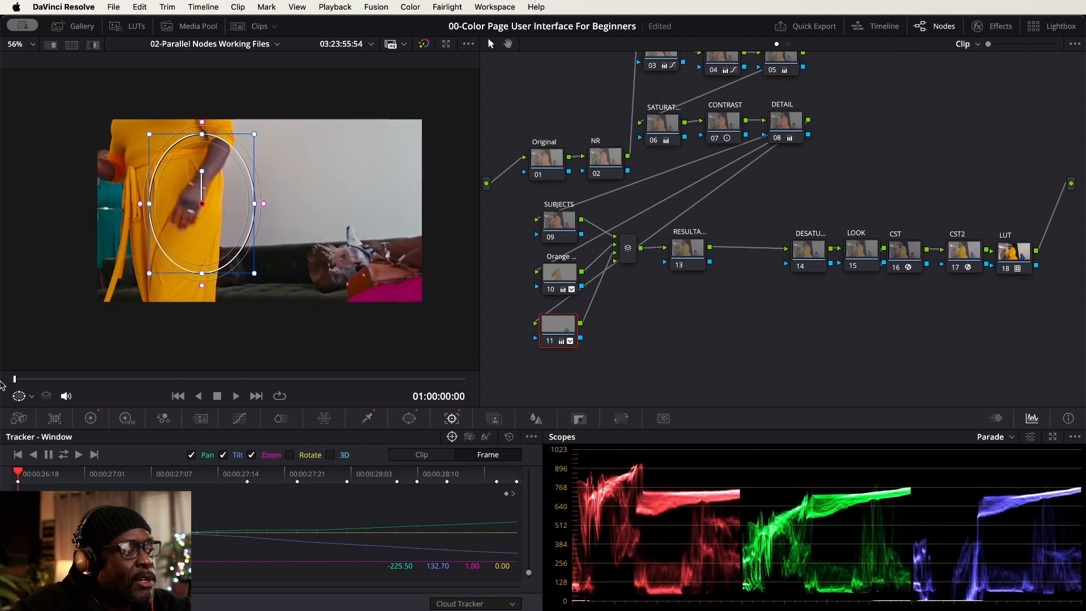
{"action": "left_click", "coordinate": [237, 398]}
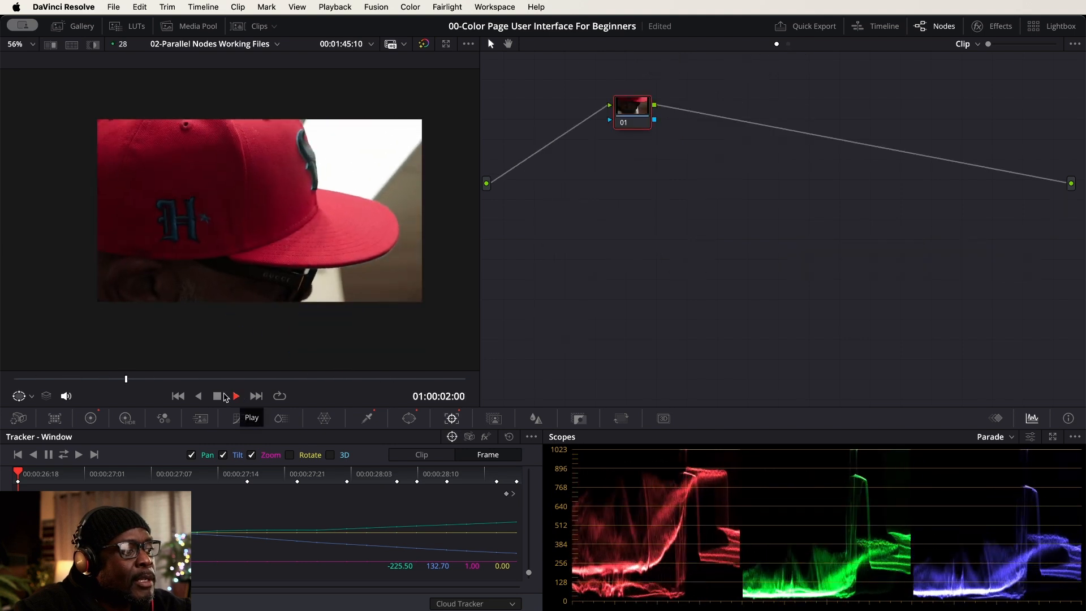
{"action": "left_click", "coordinate": [217, 396]}
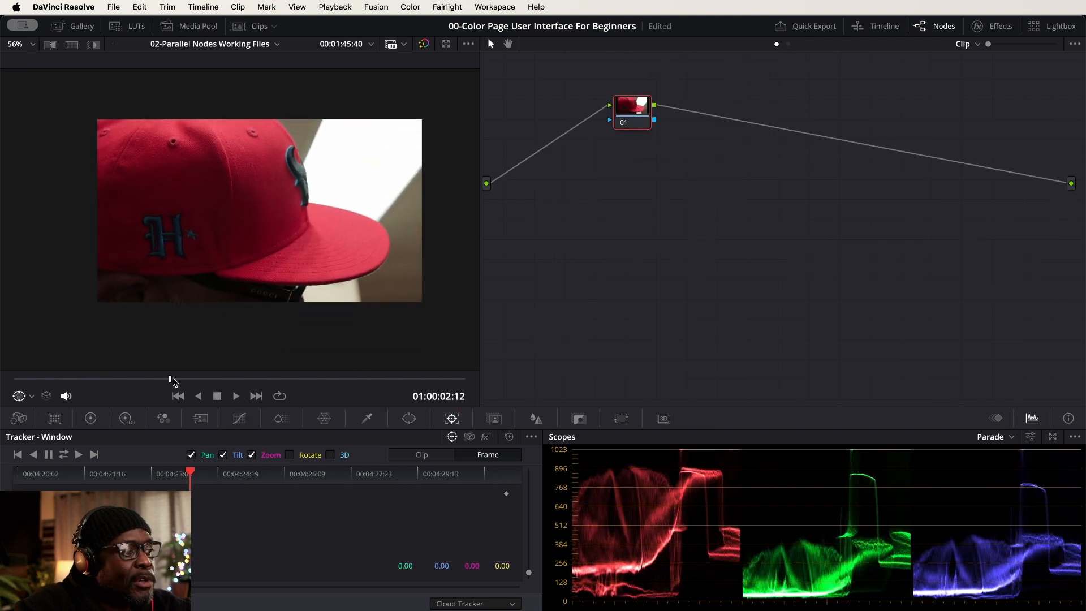
{"action": "left_click_drag", "start_coordinate": [171, 380], "coordinate": [11, 380]}
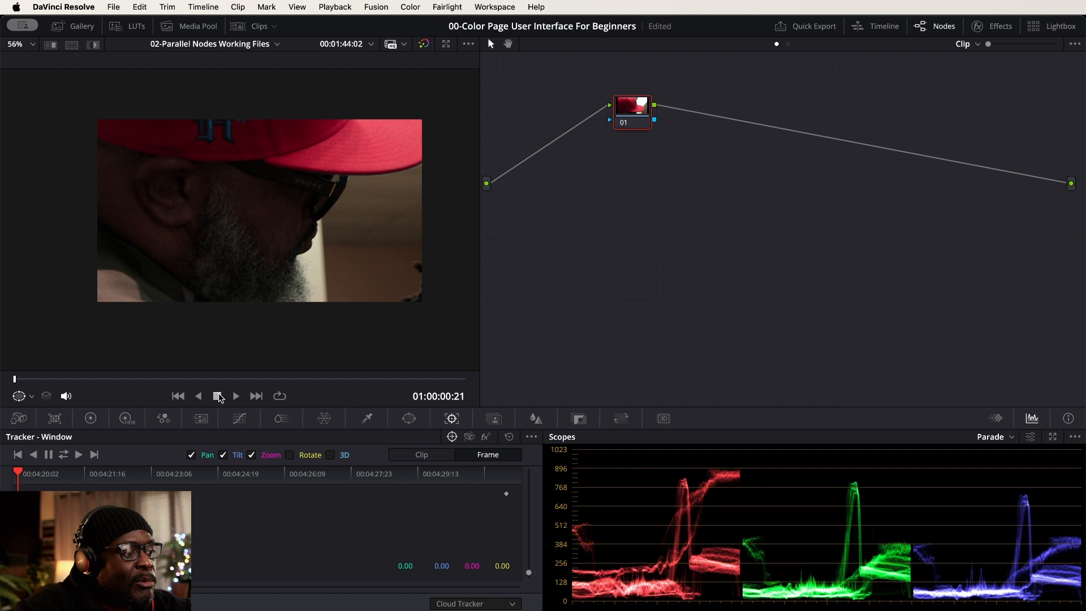
{"action": "left_click", "coordinate": [178, 396]}
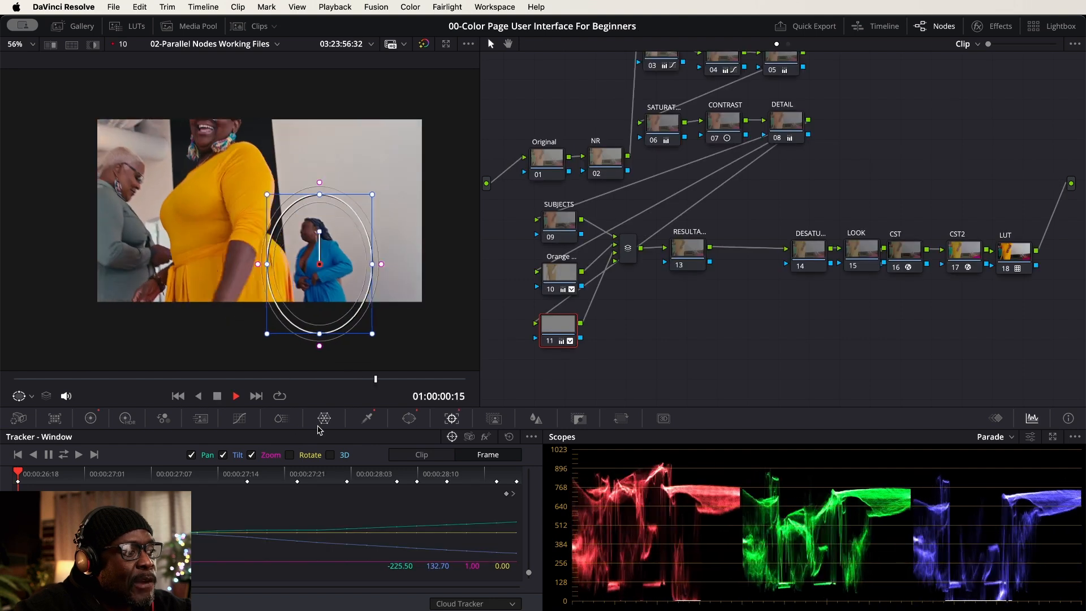
{"action": "key", "text": "space"}
{"action": "left_click_drag", "start_coordinate": [94, 380], "coordinate": [2, 372]}
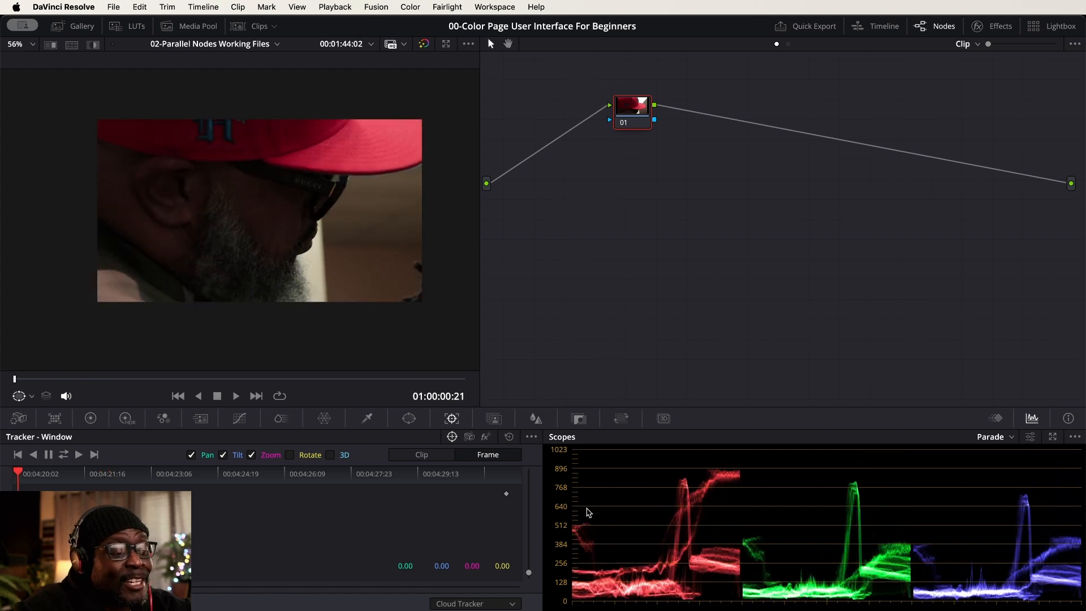
Switch to the Edit page to show the 02-Parallel Nodes Working Files timeline
{"action": "key", "text": "shift+4"}
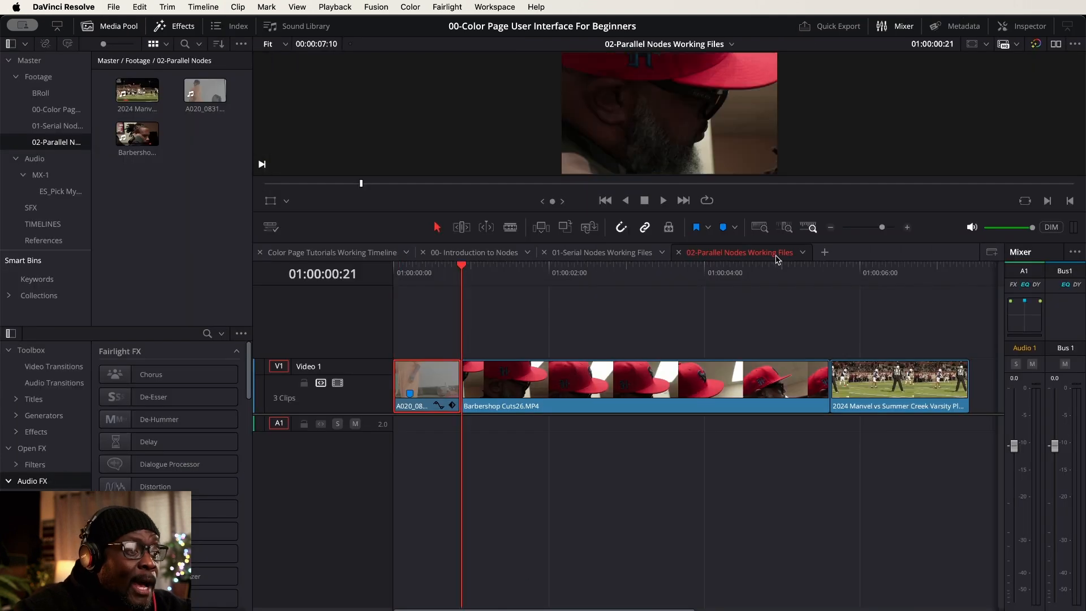